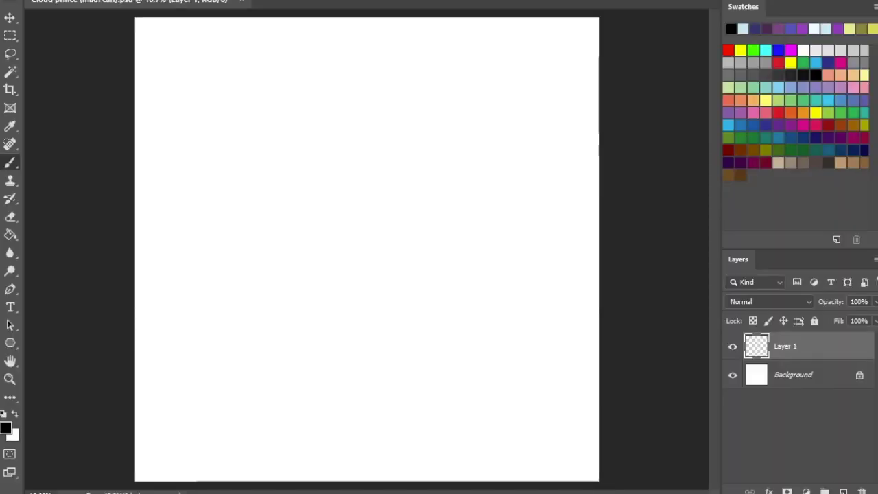
# - Create a new 4000 x 4000 px document at 300 ppi and close the old Cloud prince document without saving it
pyautogui.hotkey('alt', 'f')
pyautogui.press('Escape')
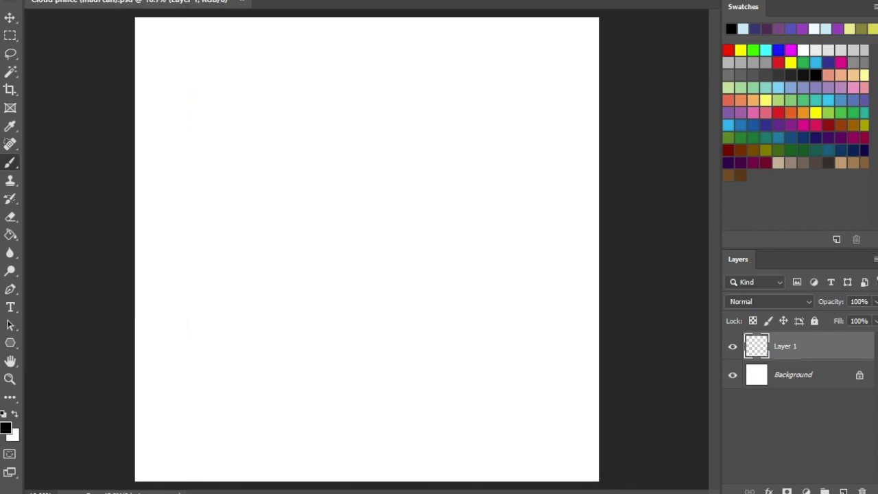
pyautogui.hotkey('ctrl', 'n')
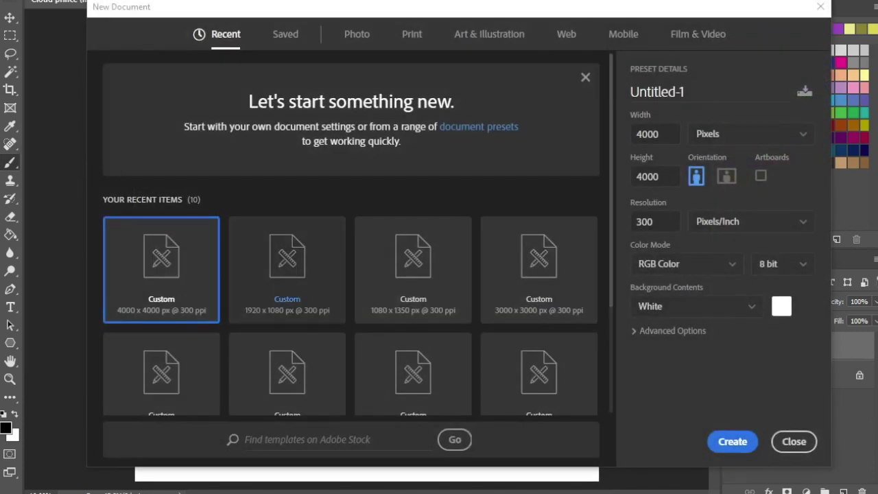
pyautogui.press('Return')
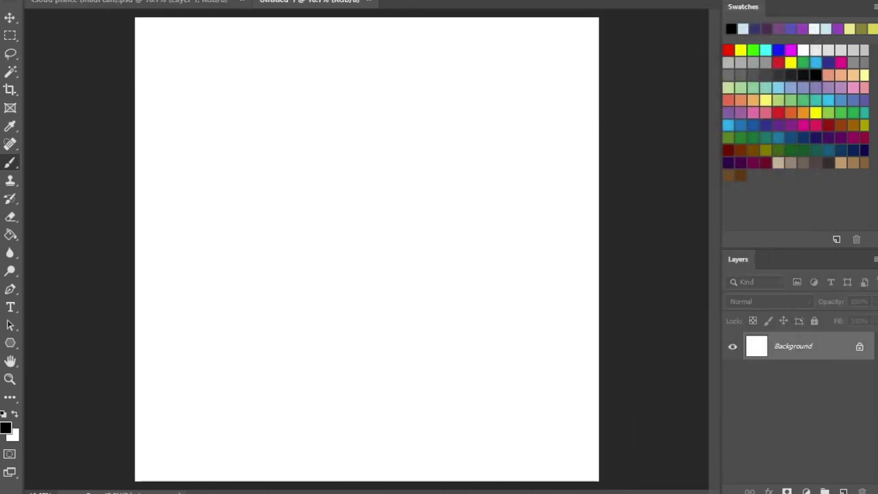
pyautogui.click(241, 2)
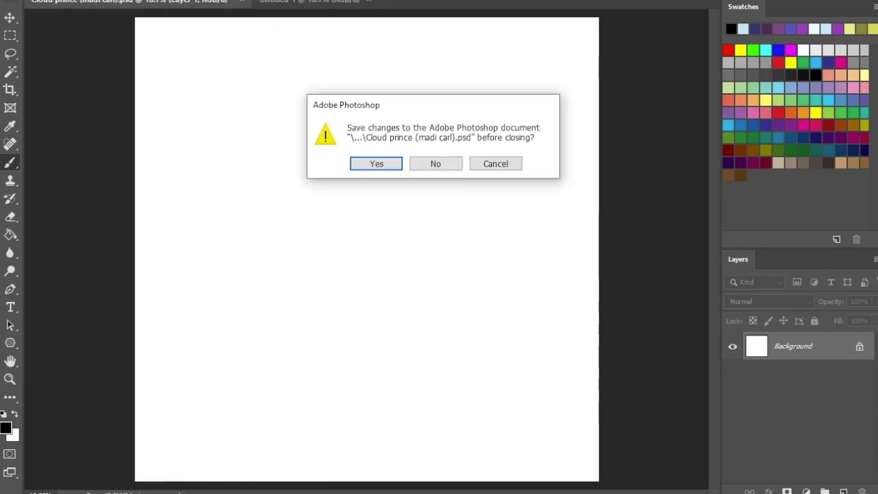
pyautogui.click(435, 163)
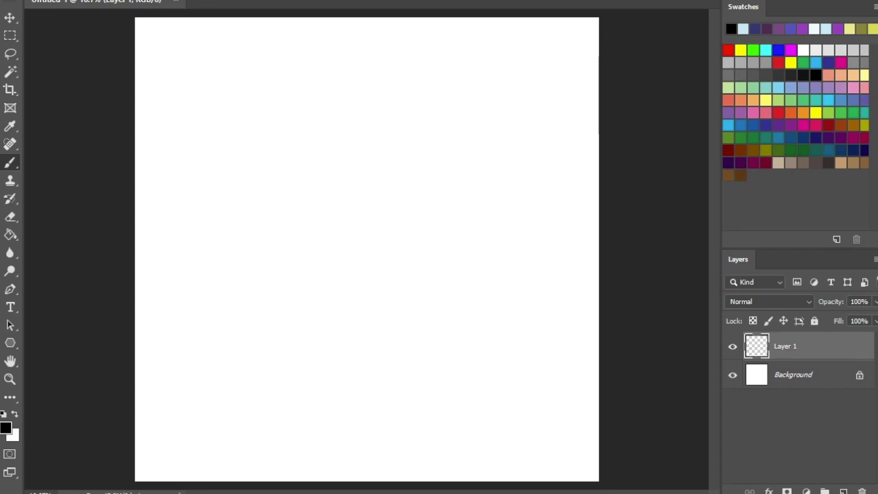
# - Handwrite "Buckweed" in black at the canvas's upper left and "Scarecrow" at its lower left
pyautogui.moveTo(146, 31)
pyautogui.mouseDown()
pyautogui.moveTo(156, 68)
pyautogui.moveTo(200, 57)
pyautogui.mouseUp()
pyautogui.moveTo(211, 37)
pyautogui.mouseDown()
pyautogui.moveTo(211, 53)
pyautogui.moveTo(240, 39)
pyautogui.moveTo(269, 52)
pyautogui.mouseUp()
pyautogui.moveTo(270, 49)
pyautogui.mouseDown()
pyautogui.moveTo(278, 37)
pyautogui.moveTo(280, 52)
pyautogui.mouseUp()
pyautogui.moveTo(153, 450)
pyautogui.mouseDown()
pyautogui.moveTo(146, 470)
pyautogui.moveTo(163, 471)
pyautogui.moveTo(177, 458)
pyautogui.mouseUp()
pyautogui.moveTo(181, 449)
pyautogui.mouseDown()
pyautogui.moveTo(181, 462)
pyautogui.moveTo(221, 447)
pyautogui.mouseUp()
pyautogui.moveTo(220, 433); pyautogui.dragTo(235, 439)
pyautogui.moveTo(237, 433); pyautogui.dragTo(247, 419)
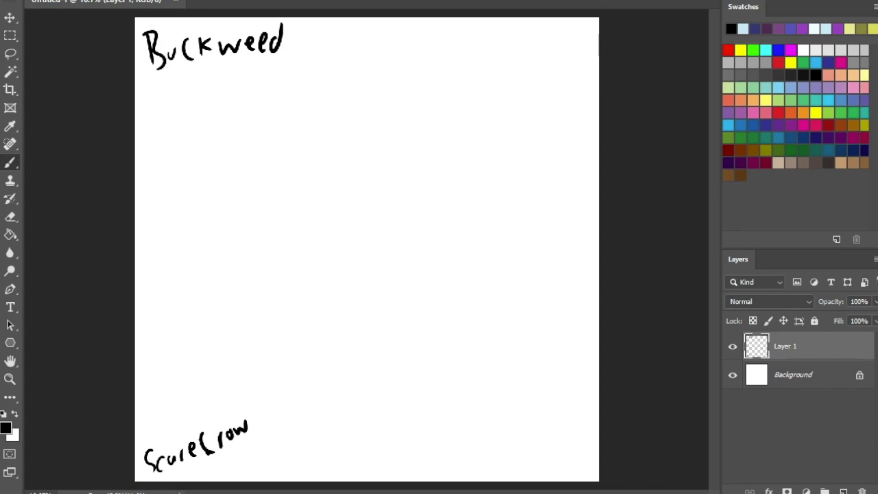
# - Sketch a tiny scarecrow on a crossbar at the canvas's upper right and handwrite "Poofy hat" above the "Scarecrow" note
pyautogui.moveTo(538, 35); pyautogui.dragTo(537, 78)
pyautogui.moveTo(517, 41); pyautogui.dragTo(566, 42)
pyautogui.moveTo(522, 31); pyautogui.dragTo(524, 35)
pyautogui.moveTo(560, 33); pyautogui.dragTo(561, 36)
pyautogui.moveTo(535, 22)
pyautogui.mouseDown()
pyautogui.moveTo(548, 31)
pyautogui.moveTo(536, 22)
pyautogui.moveTo(534, 43)
pyautogui.moveTo(558, 35)
pyautogui.moveTo(524, 67)
pyautogui.moveTo(532, 79)
pyautogui.mouseUp()
pyautogui.hotkey('ctrl', 'z')
pyautogui.moveTo(543, 45); pyautogui.dragTo(540, 74)
pyautogui.hotkey('ctrl', 'z')
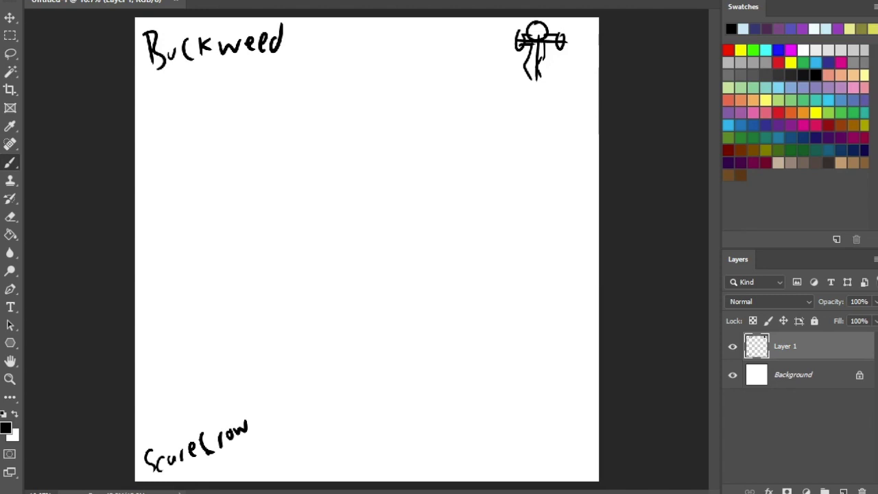
pyautogui.moveTo(519, 24)
pyautogui.mouseDown()
pyautogui.moveTo(526, 34)
pyautogui.moveTo(558, 34)
pyautogui.moveTo(528, 32)
pyautogui.moveTo(546, 29)
pyautogui.mouseUp()
pyautogui.moveTo(147, 425)
pyautogui.mouseDown()
pyautogui.moveTo(153, 411)
pyautogui.moveTo(174, 406)
pyautogui.moveTo(180, 415)
pyautogui.mouseUp()
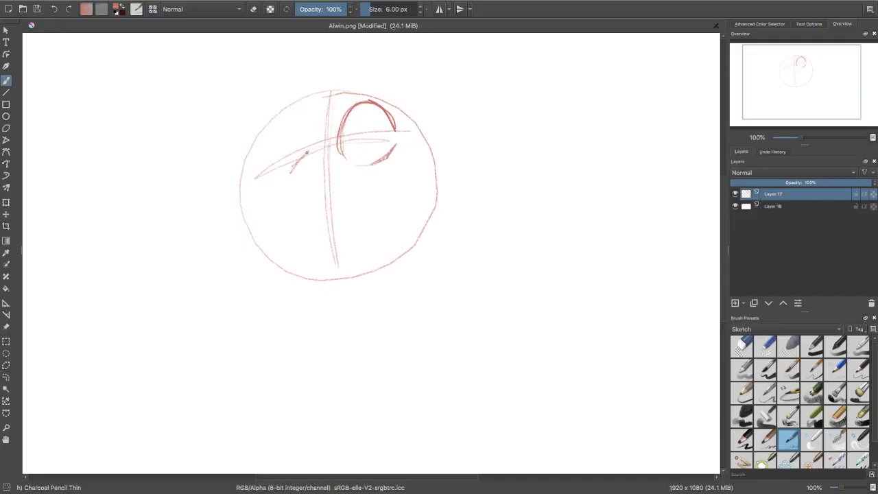
# - Switch to Krita's Alwin.png and continue the red head sketch with the nose and the right ear, including its inner curve
pyautogui.moveTo(339, 161)
pyautogui.mouseDown()
pyautogui.moveTo(302, 154)
pyautogui.moveTo(292, 170)
pyautogui.moveTo(296, 181)
pyautogui.moveTo(294, 173)
pyautogui.moveTo(334, 168)
pyautogui.mouseUp()
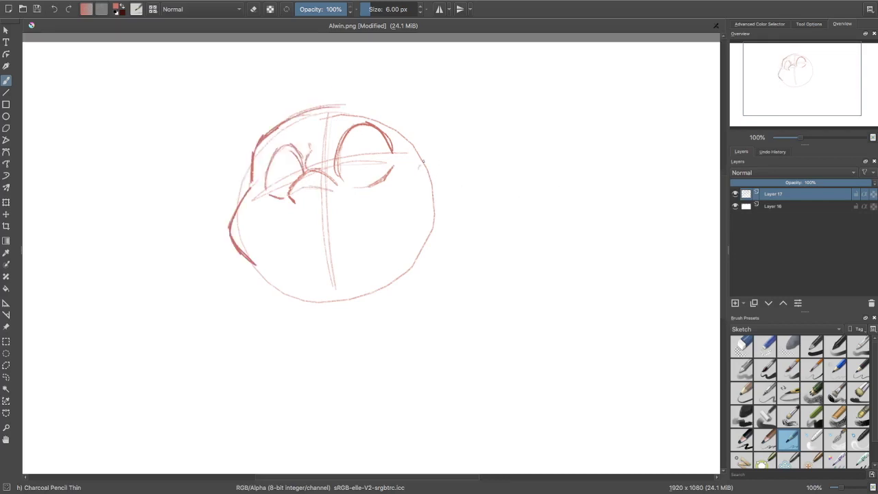
pyautogui.moveTo(423, 161); pyautogui.dragTo(425, 227)
pyautogui.moveTo(460, 161); pyautogui.dragTo(427, 217)
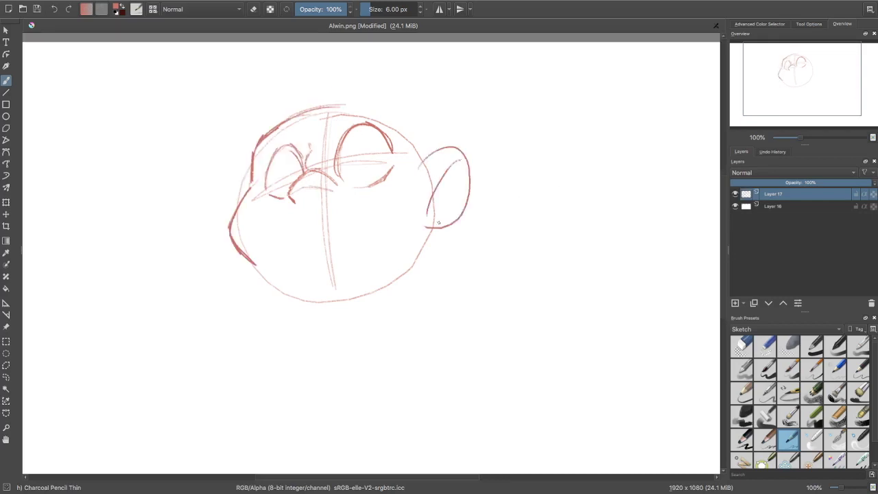
pyautogui.hotkey('ctrl', 'z')
pyautogui.moveTo(458, 158)
pyautogui.mouseDown()
pyautogui.moveTo(433, 193)
pyautogui.moveTo(460, 203)
pyautogui.moveTo(426, 220)
pyautogui.mouseUp()
pyautogui.hotkey('ctrl', 'z')
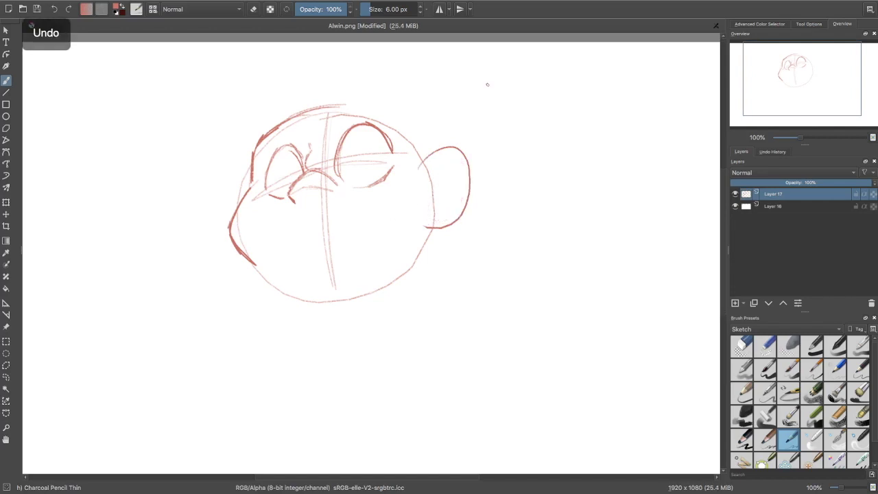
pyautogui.hotkey('ctrl', 'z')
pyautogui.hotkey('ctrl', 'shift', 'z')
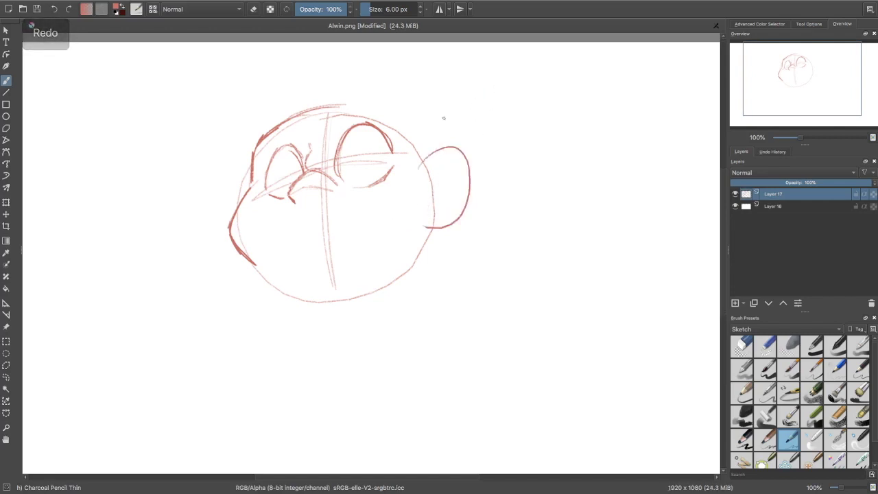
pyautogui.moveTo(440, 159); pyautogui.dragTo(434, 215)
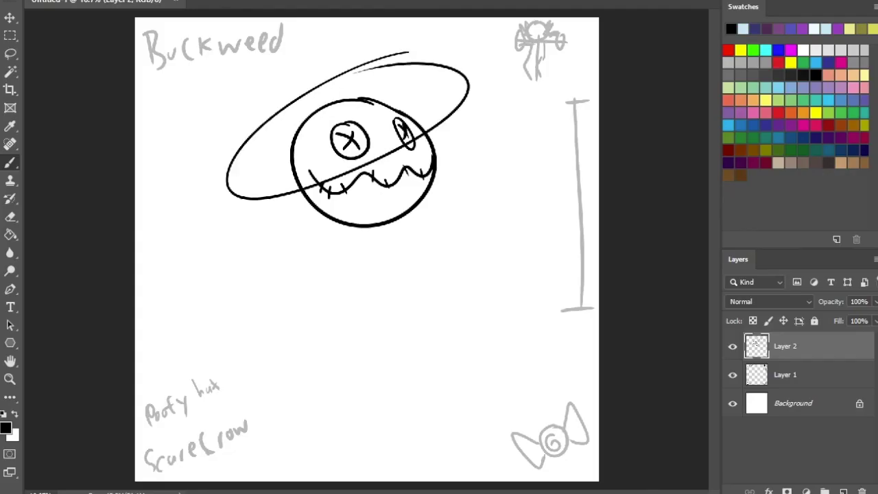
# - Switch to Photoshop, redraw the tilted hat-brim oval around the scarecrow's head, and move the head sketch lower on the canvas
pyautogui.hotkey('ctrl', 'z')
pyautogui.hotkey('ctrl', 'shift', 'z')
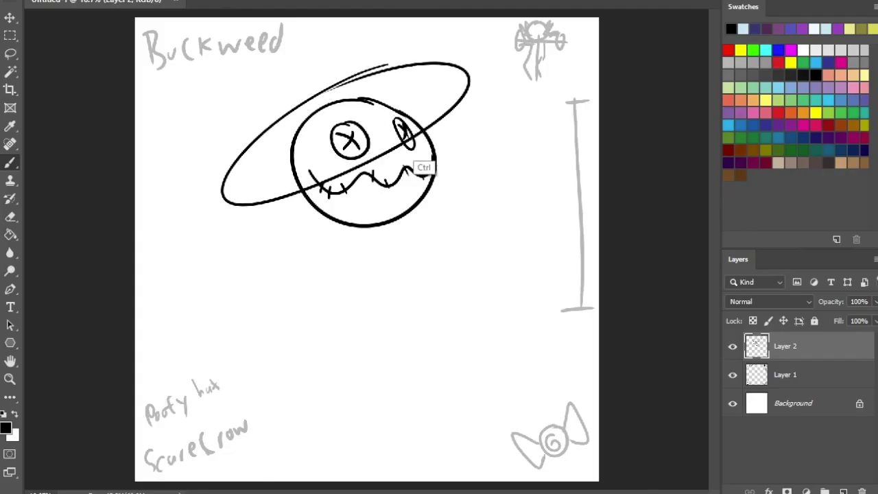
pyautogui.moveTo(429, 94); pyautogui.dragTo(436, 179)
# - Sketch puffy, pointed hair tufts around the left side, top and right side of the scarecrow's head
pyautogui.moveTo(292, 211); pyautogui.dragTo(299, 260)
pyautogui.hotkey('ctrl', 'z')
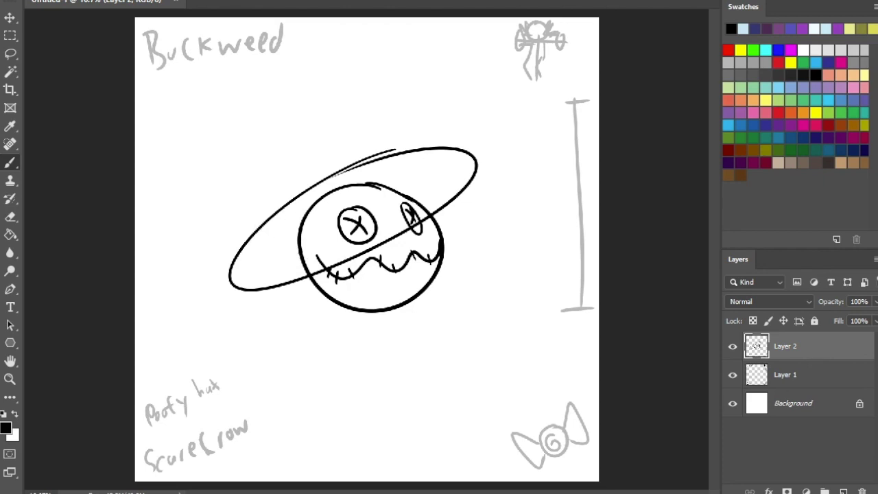
pyautogui.moveTo(291, 208)
pyautogui.mouseDown()
pyautogui.moveTo(306, 282)
pyautogui.moveTo(326, 251)
pyautogui.mouseUp()
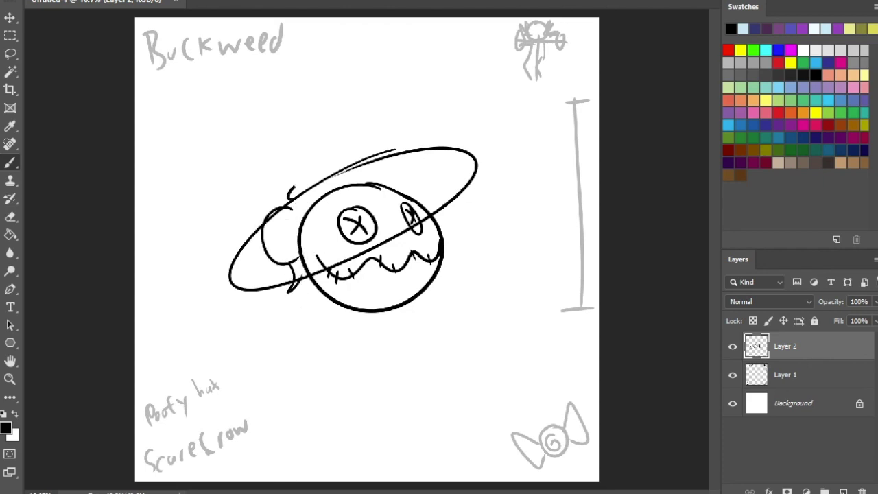
pyautogui.hotkey('ctrl', 'z')
pyautogui.moveTo(293, 214)
pyautogui.mouseDown()
pyautogui.moveTo(318, 160)
pyautogui.moveTo(329, 221)
pyautogui.moveTo(377, 179)
pyautogui.moveTo(418, 178)
pyautogui.mouseUp()
pyautogui.hotkey('ctrl', 'z')
pyautogui.moveTo(386, 180)
pyautogui.mouseDown()
pyautogui.moveTo(438, 163)
pyautogui.moveTo(447, 205)
pyautogui.mouseUp()
pyautogui.moveTo(444, 214); pyautogui.dragTo(454, 225)
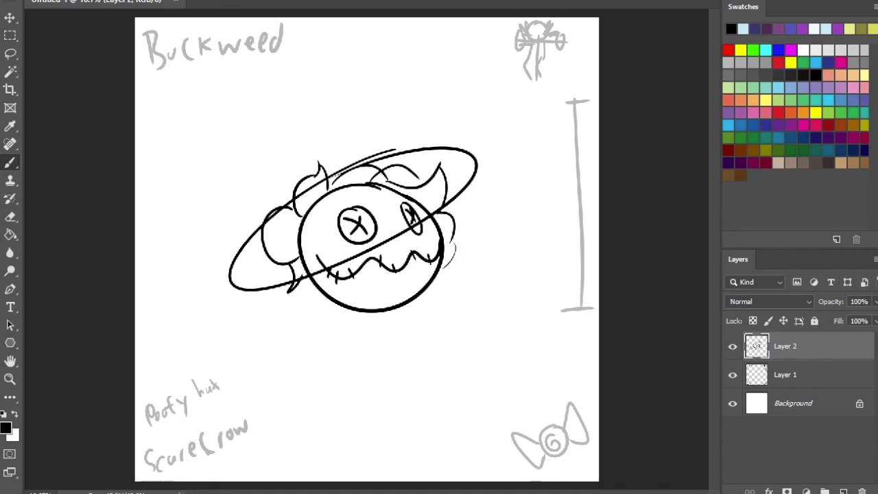
# - Add small hair curls at the head's lower left and a strand running down the left side of the face
pyautogui.moveTo(299, 264); pyautogui.dragTo(318, 299)
pyautogui.hotkey('ctrl', 'z')
pyautogui.moveTo(317, 328); pyautogui.dragTo(333, 329)
pyautogui.hotkey('ctrl', 'z')
pyautogui.moveTo(312, 293); pyautogui.dragTo(327, 298)
pyautogui.hotkey('ctrl', 'z')
pyautogui.moveTo(302, 214)
pyautogui.mouseDown()
pyautogui.moveTo(325, 272)
pyautogui.moveTo(311, 284)
pyautogui.mouseUp()
pyautogui.hotkey('ctrl', 'z')
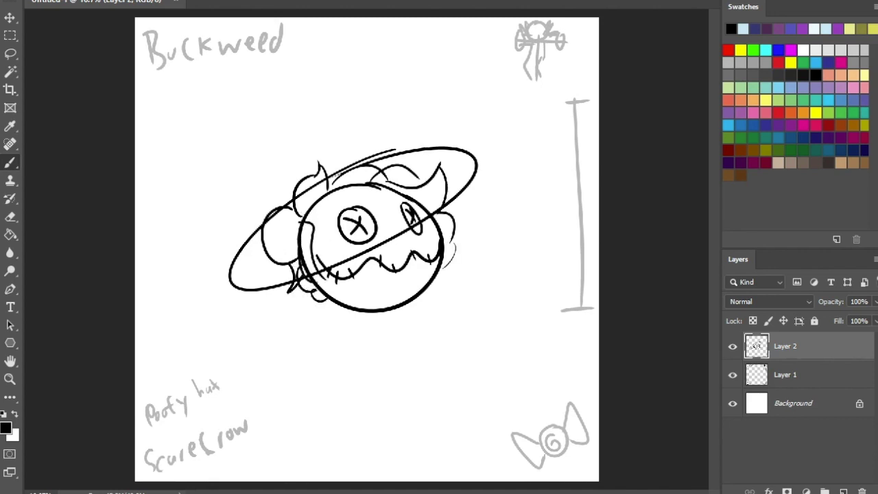
# - Sketch bangs across the scarecrow's forehead and extra hair strands beside its right eye
pyautogui.moveTo(428, 210); pyautogui.dragTo(449, 238)
pyautogui.moveTo(358, 186)
pyautogui.mouseDown()
pyautogui.moveTo(387, 209)
pyautogui.moveTo(380, 212)
pyautogui.mouseUp()
pyautogui.hotkey('ctrl', 'z')
pyautogui.moveTo(328, 187); pyautogui.dragTo(348, 195)
pyautogui.moveTo(299, 204)
pyautogui.mouseDown()
pyautogui.moveTo(303, 217)
pyautogui.moveTo(326, 203)
pyautogui.moveTo(321, 220)
pyautogui.mouseUp()
pyautogui.hotkey('ctrl', 'z')
pyautogui.hotkey('ctrl', 'z')
pyautogui.moveTo(419, 199); pyautogui.dragTo(434, 211)
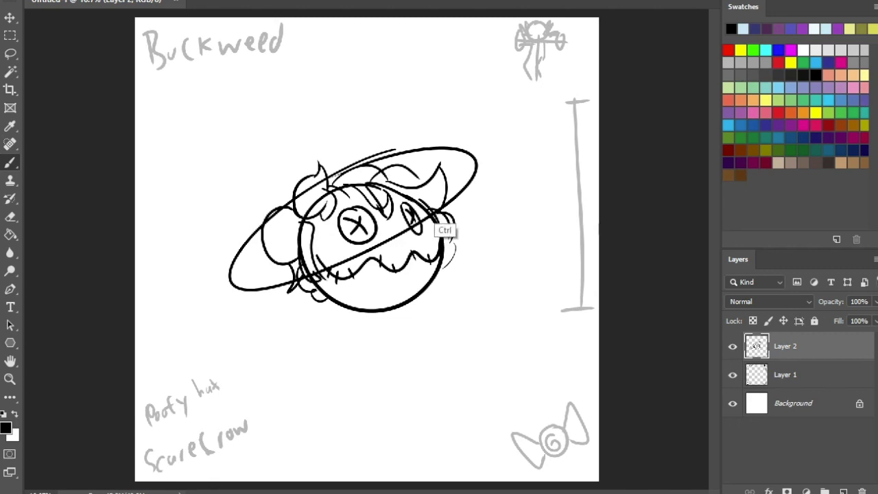
pyautogui.hotkey('ctrl', 'z')
pyautogui.hotkey('ctrl', 'z')
pyautogui.moveTo(432, 180)
pyautogui.mouseDown()
pyautogui.moveTo(447, 202)
pyautogui.moveTo(438, 238)
pyautogui.mouseUp()
pyautogui.moveTo(469, 151)
pyautogui.mouseDown()
pyautogui.moveTo(473, 104)
pyautogui.moveTo(455, 133)
pyautogui.moveTo(462, 144)
pyautogui.mouseUp()
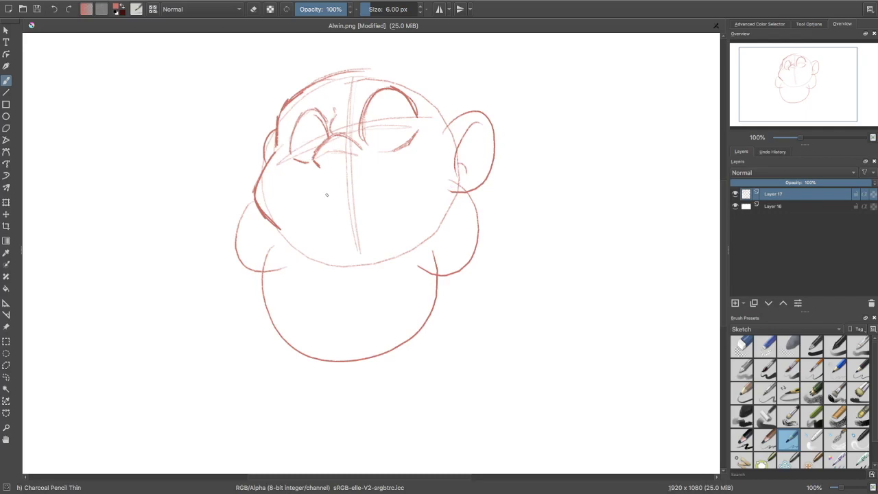
# - Switch to Krita, sketch the character's slanted mouth, and try a curved line across the face below the nose
pyautogui.moveTo(311, 223)
pyautogui.mouseDown()
pyautogui.moveTo(397, 192)
pyautogui.moveTo(306, 225)
pyautogui.mouseUp()
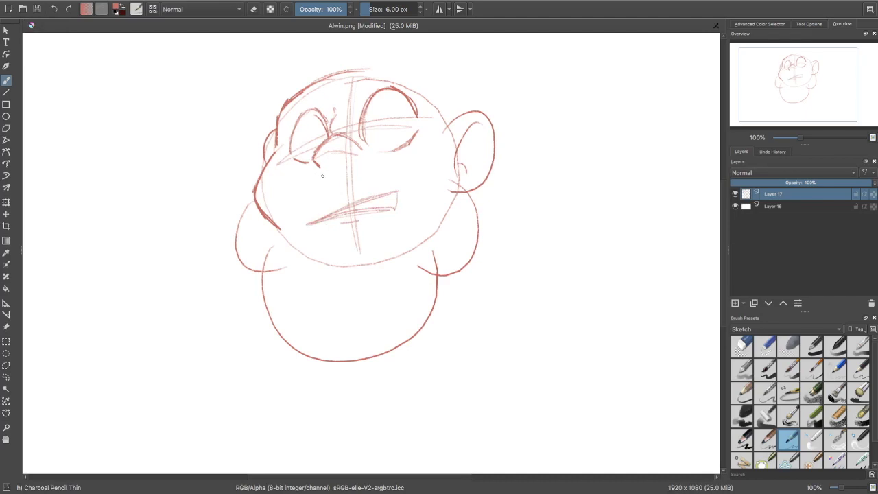
pyautogui.moveTo(315, 176); pyautogui.dragTo(445, 145)
pyautogui.hotkey('ctrl', 'z')
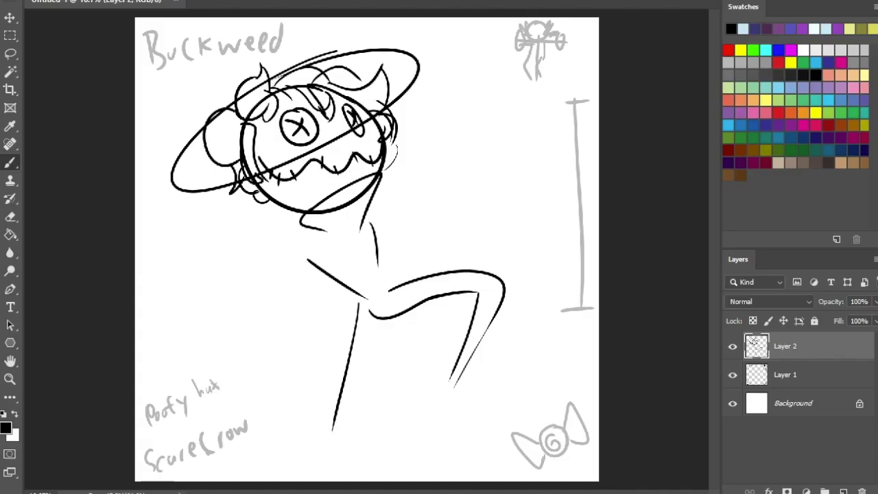
# - Switch to Photoshop and redraw the scarecrow's standing leg as two near-vertical lines ending in a foot pointing right
pyautogui.moveTo(370, 317); pyautogui.dragTo(343, 419)
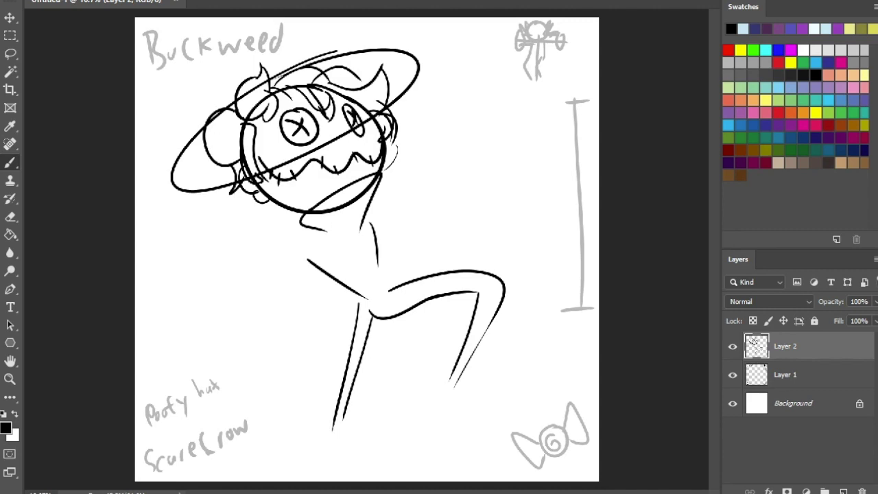
pyautogui.hotkey('ctrl', 'z')
pyautogui.hotkey('ctrl', 'z')
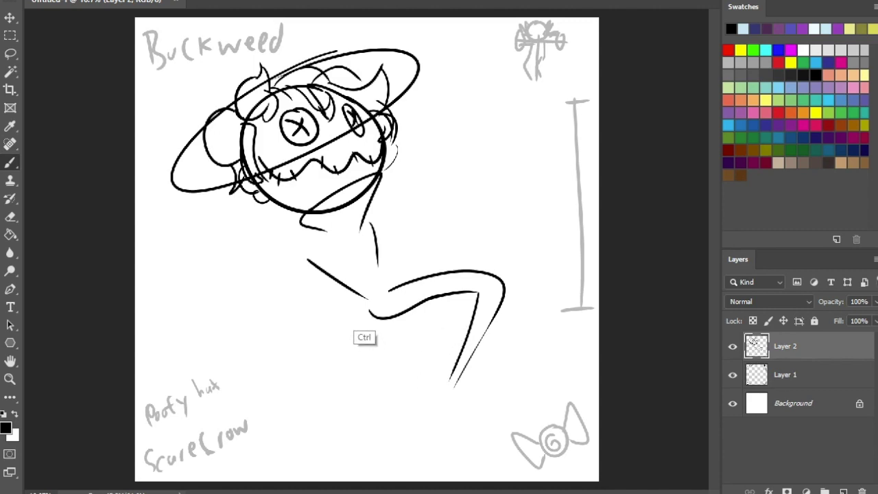
pyautogui.moveTo(364, 300); pyautogui.dragTo(352, 443)
pyautogui.hotkey('ctrl', 'z')
pyautogui.moveTo(381, 316)
pyautogui.mouseDown()
pyautogui.moveTo(360, 436)
pyautogui.moveTo(378, 455)
pyautogui.moveTo(346, 452)
pyautogui.moveTo(414, 450)
pyautogui.moveTo(346, 451)
pyautogui.mouseUp()
pyautogui.hotkey('ctrl', 'z')
pyautogui.hotkey('ctrl', 'z')
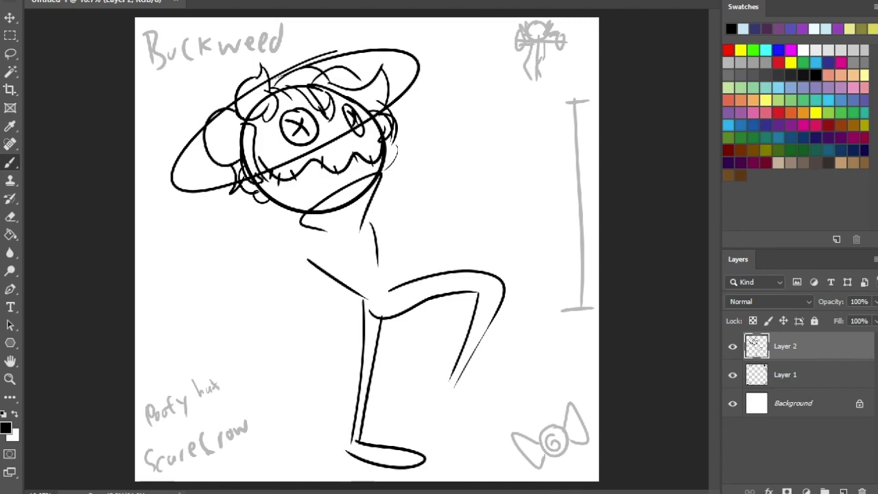
# - Add a narrow pointed foot, angled down to the right, at the end of the raised leg
pyautogui.moveTo(450, 380)
pyautogui.mouseDown()
pyautogui.moveTo(464, 406)
pyautogui.moveTo(451, 409)
pyautogui.mouseUp()
pyautogui.hotkey('ctrl', 'z')
pyautogui.moveTo(455, 381)
pyautogui.mouseDown()
pyautogui.moveTo(484, 427)
pyautogui.moveTo(449, 377)
pyautogui.mouseUp()
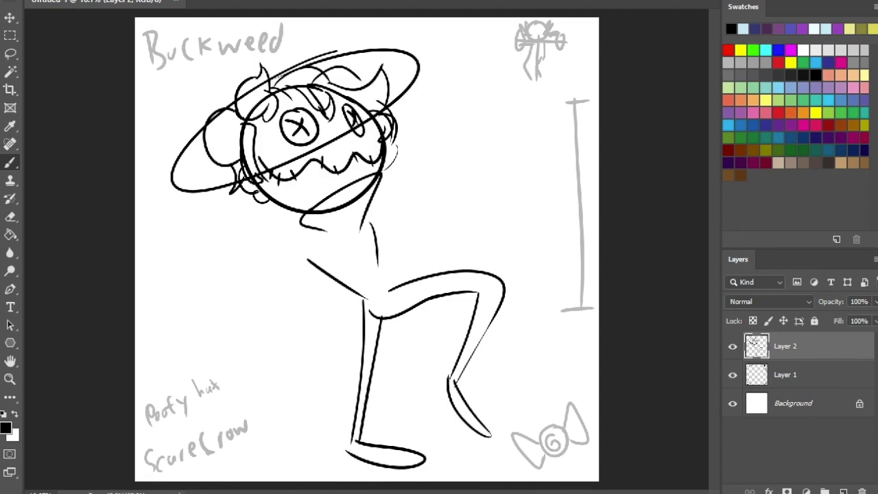
# - Draw the scarecrow's left arm as two curved lines sweeping down from the shoulder
pyautogui.moveTo(302, 233); pyautogui.dragTo(238, 332)
pyautogui.hotkey('ctrl', 'z')
pyautogui.moveTo(299, 236); pyautogui.dragTo(226, 342)
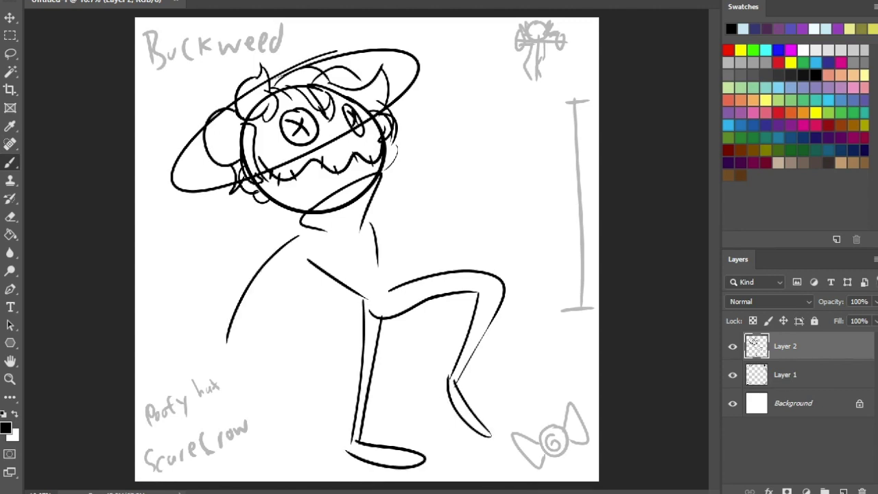
pyautogui.moveTo(306, 261); pyautogui.dragTo(227, 348)
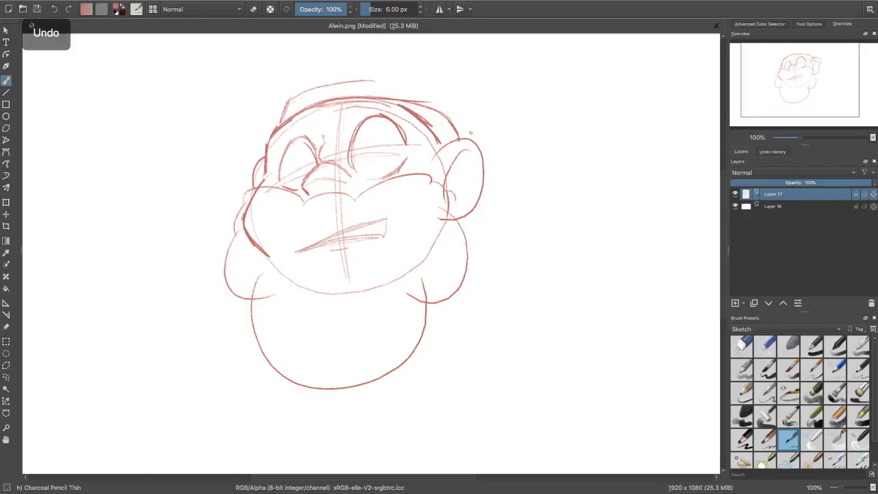
# - Switch to Krita and undo the extra outline strokes above the character's head
pyautogui.hotkey('ctrl', 'z')
pyautogui.hotkey('ctrl', 'z')
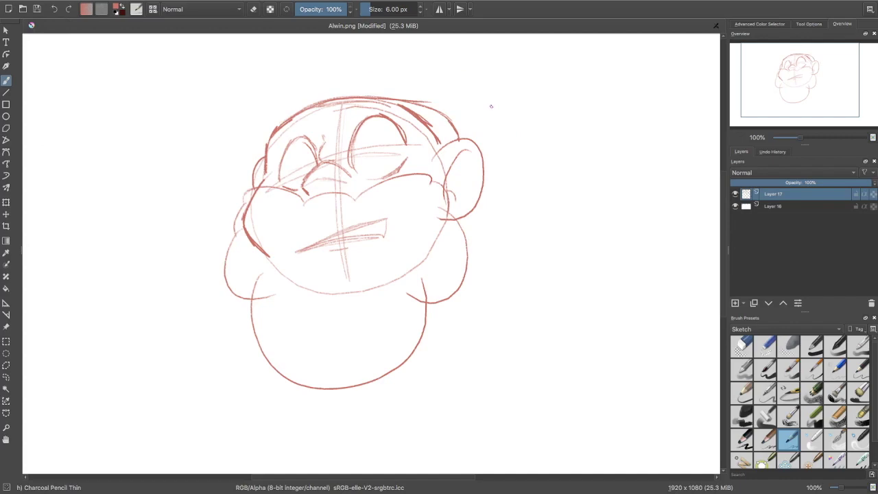
pyautogui.moveTo(491, 107); pyautogui.dragTo(497, 101)
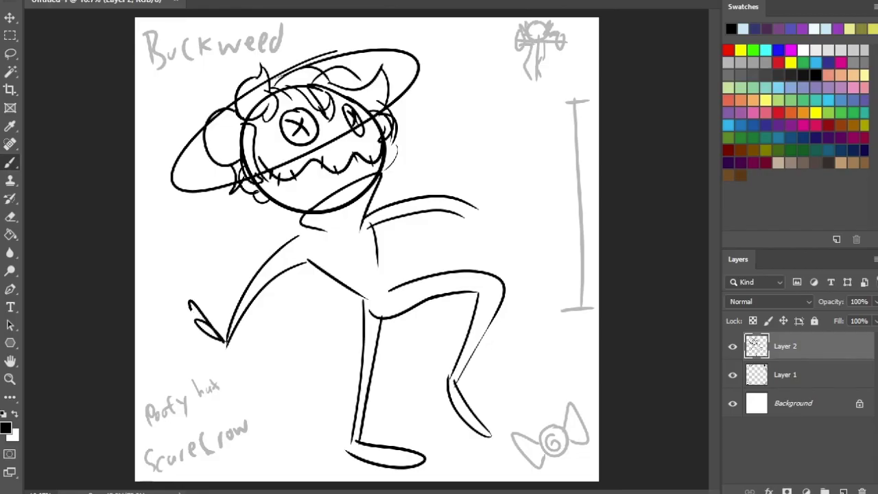
# - Switch to Photoshop and sketch the hand at the end of the left arm, with fingers and straw tufts at the wrist
pyautogui.moveTo(191, 310)
pyautogui.mouseDown()
pyautogui.moveTo(209, 332)
pyautogui.moveTo(203, 390)
pyautogui.mouseUp()
pyautogui.moveTo(228, 345)
pyautogui.mouseDown()
pyautogui.moveTo(250, 396)
pyautogui.moveTo(257, 382)
pyautogui.moveTo(209, 400)
pyautogui.mouseUp()
pyautogui.hotkey('ctrl', 'z')
pyautogui.hotkey('ctrl', 'z')
pyautogui.moveTo(218, 363)
pyautogui.mouseDown()
pyautogui.moveTo(255, 384)
pyautogui.moveTo(225, 411)
pyautogui.moveTo(238, 405)
pyautogui.moveTo(238, 377)
pyautogui.moveTo(231, 401)
pyautogui.moveTo(228, 373)
pyautogui.moveTo(217, 399)
pyautogui.mouseUp()
pyautogui.hotkey('ctrl', 'z')
pyautogui.hotkey('ctrl', 'z')
pyautogui.hotkey('ctrl', 'z')
pyautogui.hotkey('ctrl', 'z')
pyautogui.hotkey('ctrl', 'z')
pyautogui.hotkey('ctrl', 'z')
pyautogui.moveTo(219, 313)
pyautogui.mouseDown()
pyautogui.moveTo(225, 339)
pyautogui.moveTo(241, 336)
pyautogui.mouseUp()
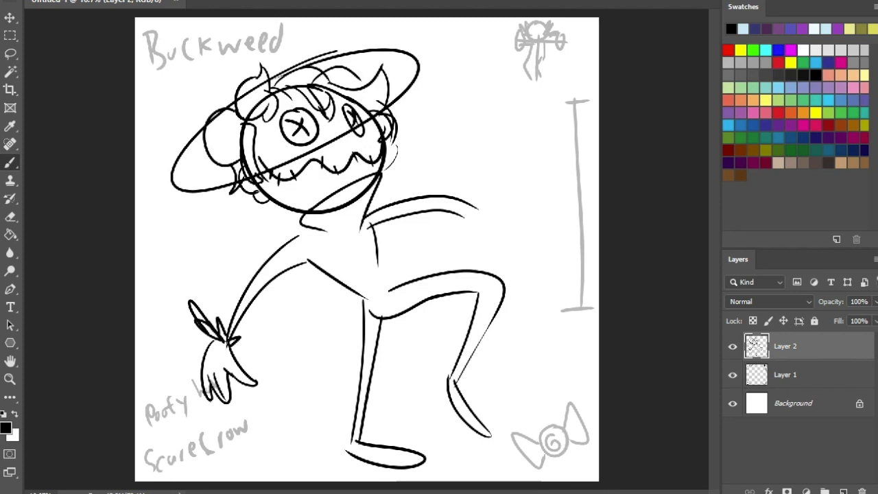
# - Refine the underside of the outstretched right arm and sketch its hand with drooping fingers and a raised thumb
pyautogui.moveTo(366, 226)
pyautogui.mouseDown()
pyautogui.moveTo(428, 207)
pyautogui.moveTo(477, 208)
pyautogui.mouseUp()
pyautogui.moveTo(471, 176)
pyautogui.mouseDown()
pyautogui.moveTo(469, 207)
pyautogui.moveTo(479, 203)
pyautogui.moveTo(491, 233)
pyautogui.mouseUp()
pyautogui.hotkey('ctrl', 'z')
pyautogui.hotkey('ctrl', 'z')
pyautogui.moveTo(463, 211)
pyautogui.mouseDown()
pyautogui.moveTo(495, 244)
pyautogui.moveTo(505, 238)
pyautogui.moveTo(505, 207)
pyautogui.moveTo(519, 221)
pyautogui.moveTo(514, 245)
pyautogui.moveTo(522, 246)
pyautogui.moveTo(509, 221)
pyautogui.moveTo(508, 244)
pyautogui.moveTo(504, 235)
pyautogui.moveTo(527, 231)
pyautogui.mouseUp()
pyautogui.hotkey('ctrl', 'z')
pyautogui.hotkey('ctrl', 'z')
pyautogui.hotkey('ctrl', 'z')
pyautogui.hotkey('ctrl', 'z')
pyautogui.hotkey('ctrl', 'z')
pyautogui.hotkey('ctrl', 'z')
pyautogui.hotkey('ctrl', 'z')
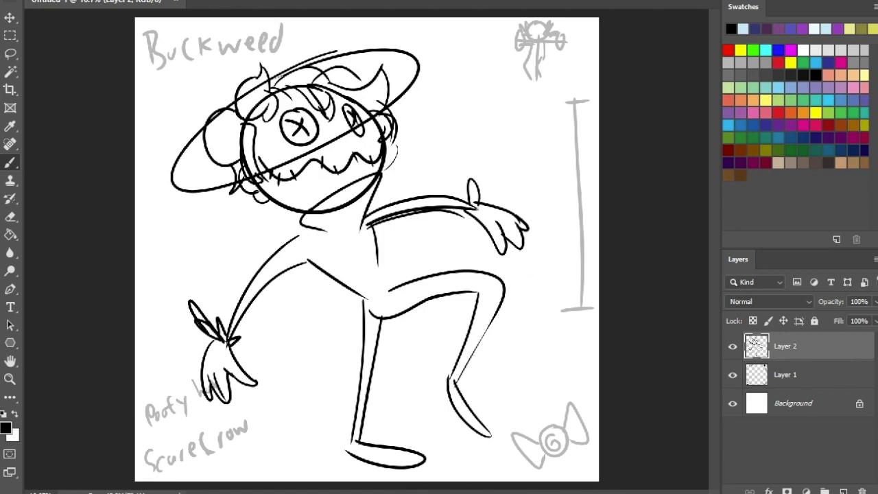
# - Add a short stroke at the right wrist and go over the torso's lower-left edge
pyautogui.moveTo(461, 200); pyautogui.dragTo(467, 192)
pyautogui.moveTo(290, 238); pyautogui.dragTo(319, 232)
pyautogui.hotkey('ctrl', 'z')
pyautogui.moveTo(306, 261)
pyautogui.mouseDown()
pyautogui.moveTo(339, 272)
pyautogui.moveTo(361, 304)
pyautogui.mouseUp()
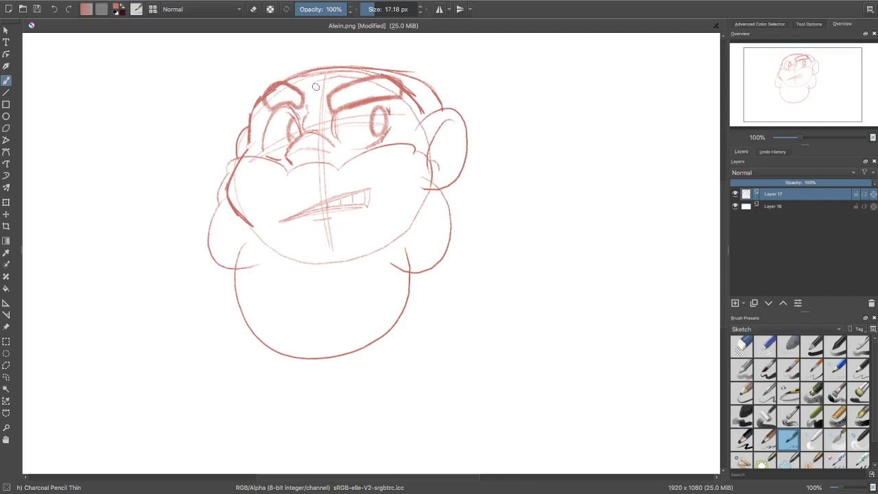
# - Switch to Krita, undo the last eyebrow strokes, and redraw the side of the character's left eyebrow with the thick pencil
pyautogui.hotkey('ctrl', 'z')
pyautogui.hotkey('ctrl', 'z')
pyautogui.hotkey('ctrl', 'z')
pyautogui.hotkey('ctrl', 'z')
pyautogui.hotkey('ctrl', 'z')
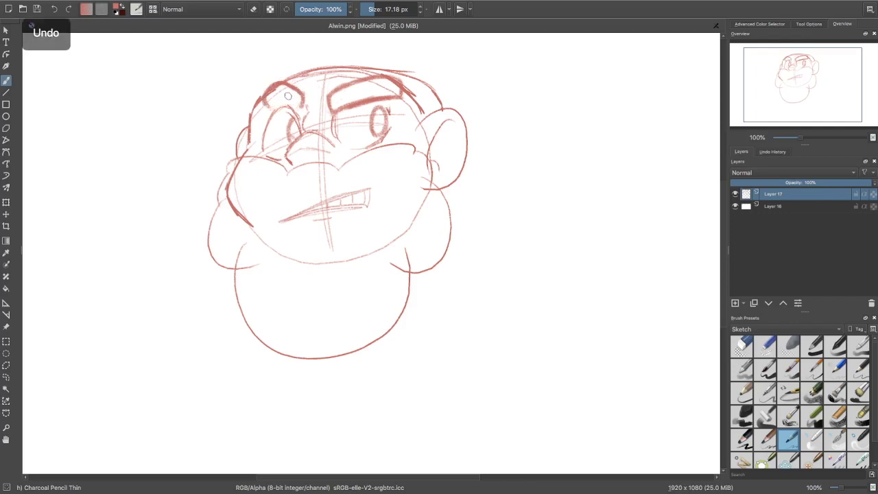
pyautogui.hotkey('ctrl', 'z')
pyautogui.moveTo(266, 89); pyautogui.dragTo(264, 117)
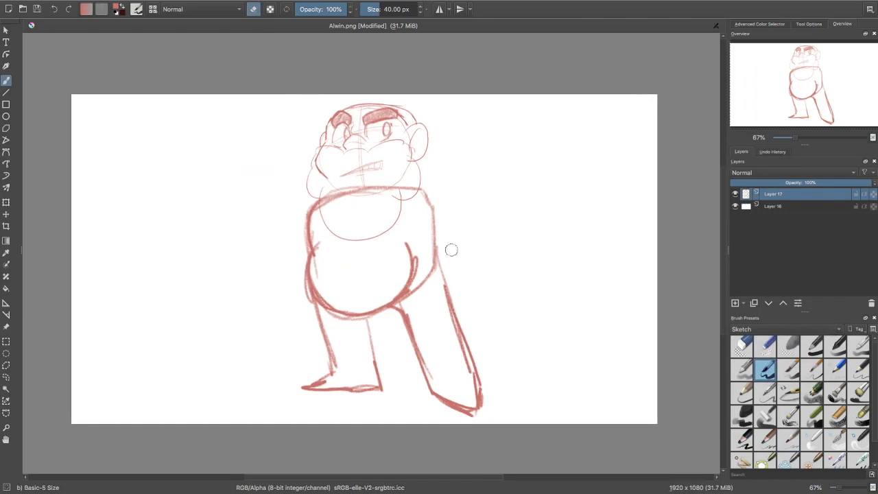
# - Erase the outer contour of the right leg and redraw it with the Charcoal Pencil Thin brush at 17.18 px
pyautogui.moveTo(451, 279)
pyautogui.mouseDown()
pyautogui.moveTo(441, 237)
pyautogui.moveTo(446, 306)
pyautogui.moveTo(470, 369)
pyautogui.moveTo(464, 315)
pyautogui.moveTo(484, 457)
pyautogui.mouseUp()
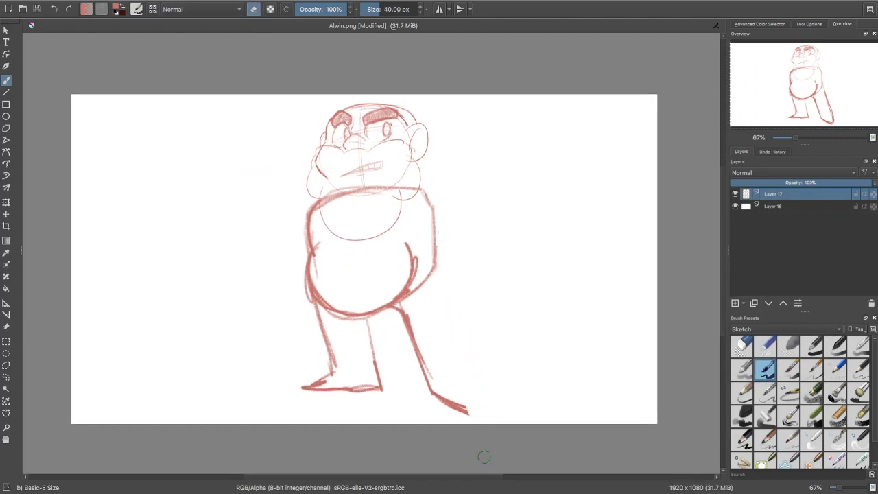
pyautogui.press('/')
pyautogui.moveTo(433, 261)
pyautogui.mouseDown()
pyautogui.moveTo(464, 362)
pyautogui.moveTo(444, 291)
pyautogui.moveTo(469, 373)
pyautogui.mouseUp()
pyautogui.moveTo(434, 259)
pyautogui.mouseDown()
pyautogui.moveTo(459, 355)
pyautogui.moveTo(478, 381)
pyautogui.mouseUp()
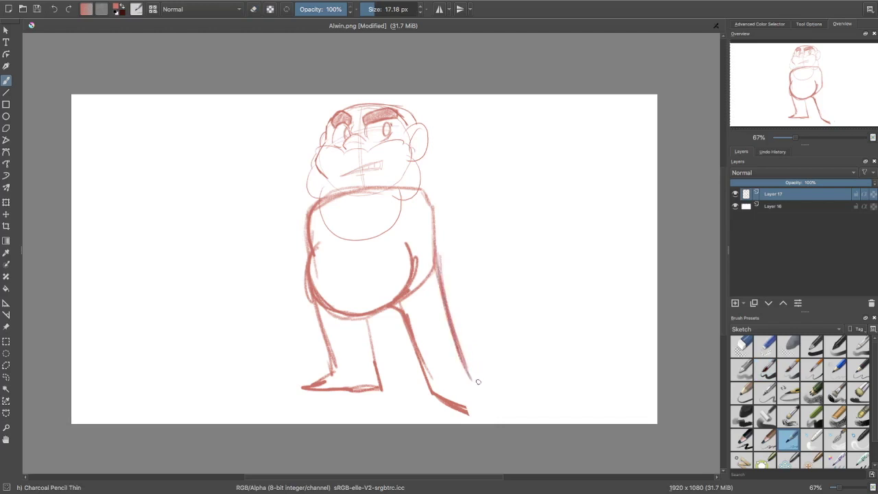
# - Sketch rounded toes on both of the character's feet
pyautogui.moveTo(454, 410)
pyautogui.mouseDown()
pyautogui.moveTo(497, 416)
pyautogui.moveTo(489, 411)
pyautogui.mouseUp()
pyautogui.hotkey('ctrl', 'z')
pyautogui.moveTo(465, 365)
pyautogui.mouseDown()
pyautogui.moveTo(488, 410)
pyautogui.moveTo(479, 386)
pyautogui.moveTo(499, 403)
pyautogui.moveTo(503, 395)
pyautogui.moveTo(489, 411)
pyautogui.moveTo(496, 407)
pyautogui.mouseUp()
pyautogui.hotkey('ctrl', 'z')
pyautogui.moveTo(336, 376)
pyautogui.mouseDown()
pyautogui.moveTo(310, 371)
pyautogui.moveTo(299, 382)
pyautogui.moveTo(327, 388)
pyautogui.mouseUp()
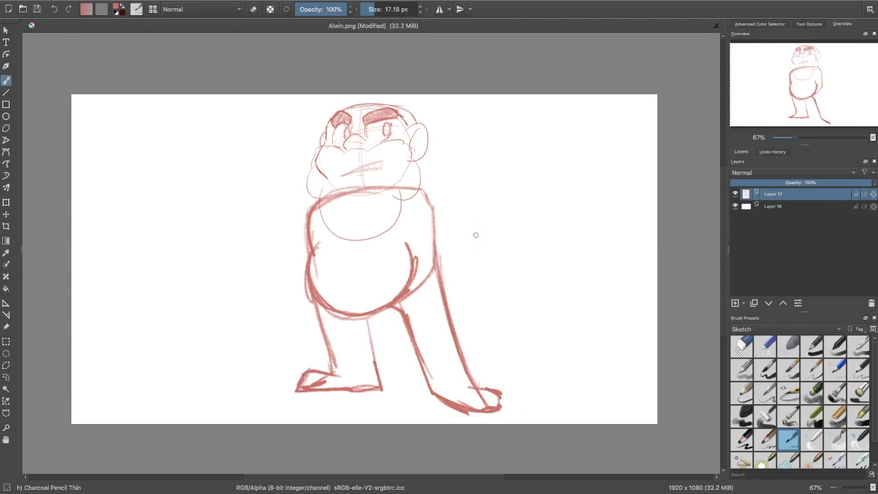
# - Sketch strokes for the forearm and hand of the arm hanging beside the belly
pyautogui.press('/')
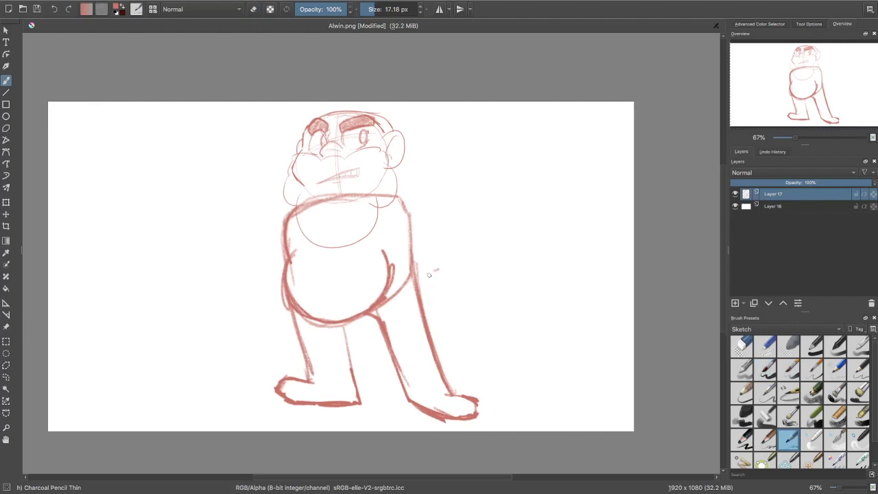
pyautogui.moveTo(429, 275)
pyautogui.mouseDown()
pyautogui.moveTo(432, 299)
pyautogui.moveTo(443, 292)
pyautogui.moveTo(443, 319)
pyautogui.mouseUp()
pyautogui.moveTo(470, 269)
pyautogui.mouseDown()
pyautogui.moveTo(483, 292)
pyautogui.moveTo(472, 301)
pyautogui.mouseUp()
pyautogui.moveTo(338, 43)
pyautogui.mouseDown()
pyautogui.moveTo(243, 137)
pyautogui.moveTo(322, 42)
pyautogui.moveTo(302, 50)
pyautogui.mouseUp()
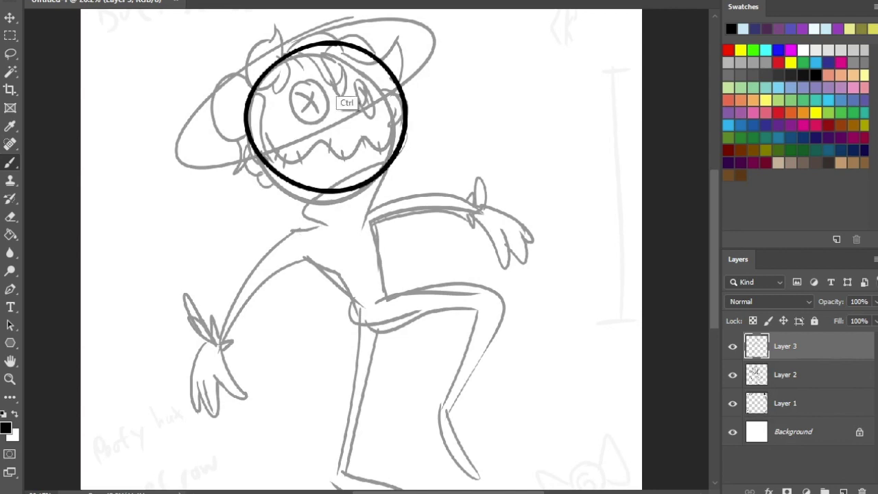
pyautogui.hotkey('ctrl', 'z')
pyautogui.hotkey('ctrl', 'z')
# - In Photoshop, lower the opacity of Layer 2 to fade the scarecrow sketch and make Layer 3 active
pyautogui.click(785, 375)
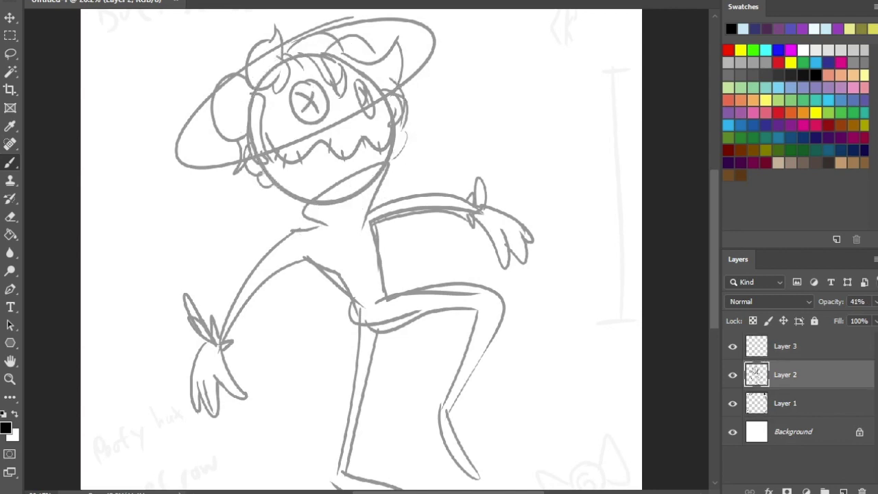
pyautogui.click(875, 301)
pyautogui.moveTo(838, 319); pyautogui.dragTo(824, 318)
pyautogui.click(785, 346)
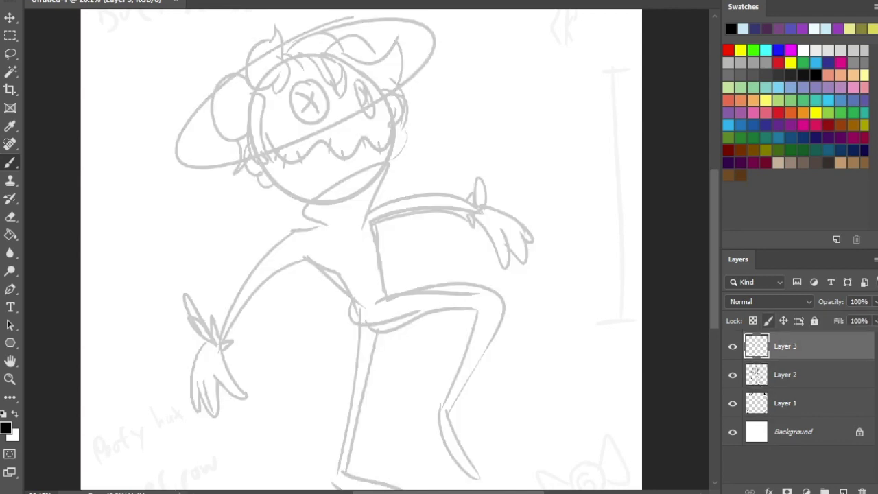
# - Ink the scarecrow's round head outline and its two oval eyes in black on Layer 3
pyautogui.moveTo(343, 41)
pyautogui.mouseDown()
pyautogui.moveTo(393, 79)
pyautogui.moveTo(281, 49)
pyautogui.moveTo(394, 75)
pyautogui.mouseUp()
pyautogui.hotkey('ctrl', 'z')
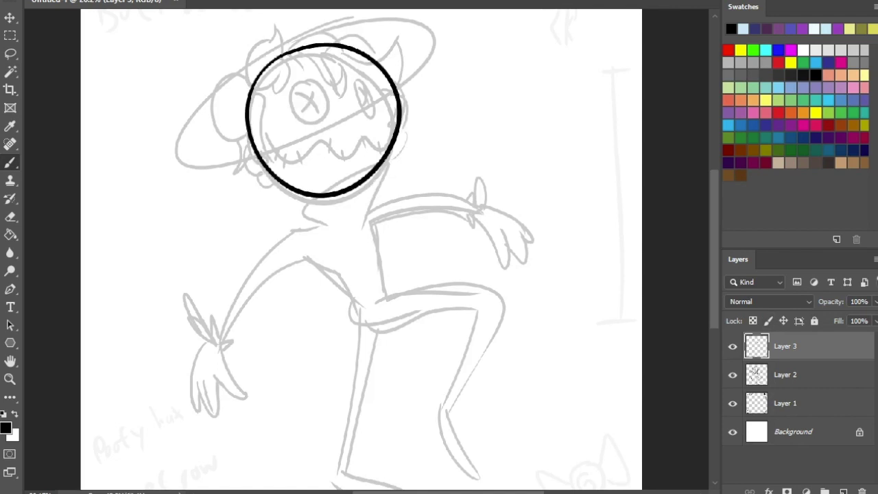
pyautogui.moveTo(298, 68)
pyautogui.mouseDown()
pyautogui.moveTo(295, 86)
pyautogui.moveTo(325, 81)
pyautogui.moveTo(295, 68)
pyautogui.mouseUp()
pyautogui.hotkey('ctrl', 'z')
pyautogui.hotkey('ctrl', 'z')
pyautogui.moveTo(354, 58)
pyautogui.mouseDown()
pyautogui.moveTo(379, 93)
pyautogui.moveTo(358, 108)
pyautogui.moveTo(366, 56)
pyautogui.moveTo(361, 110)
pyautogui.moveTo(351, 59)
pyautogui.mouseUp()
pyautogui.hotkey('ctrl', 'z')
pyautogui.hotkey('ctrl', 'z')
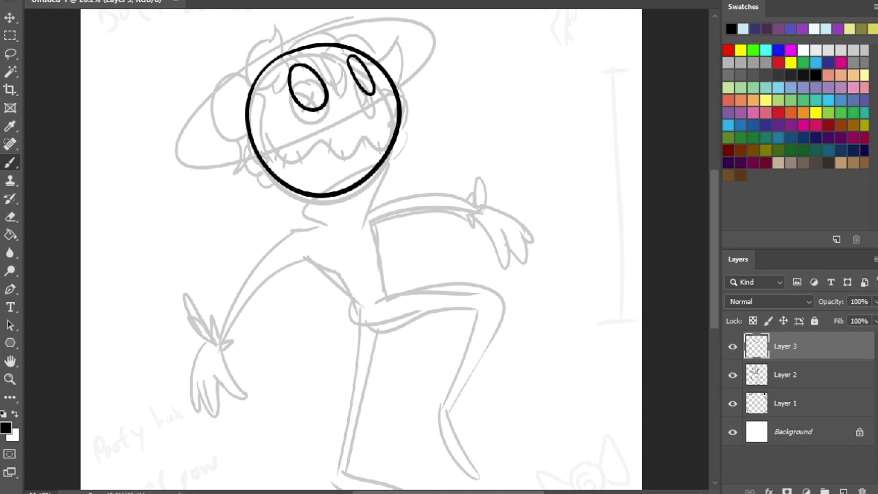
# - Ink a narrow curved bar across the larger eye as the first stroke of its X
pyautogui.scroll(8, 293, 99)
pyautogui.moveTo(292, 100); pyautogui.dragTo(242, 185)
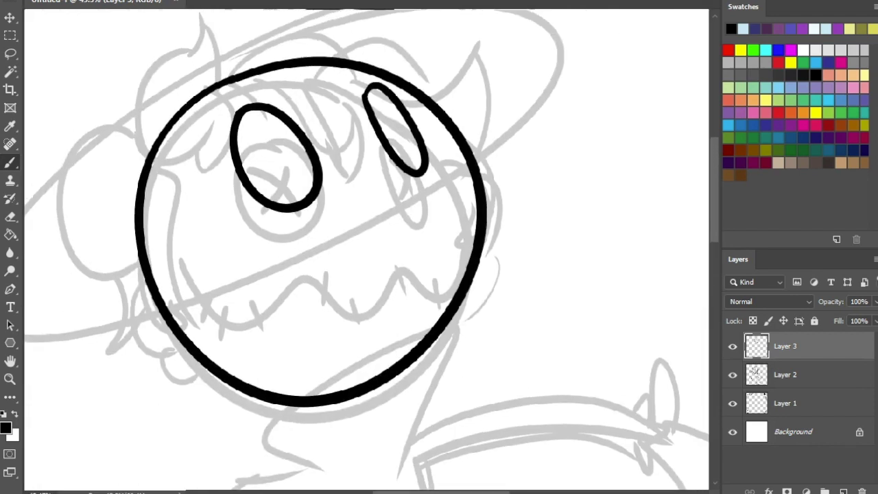
pyautogui.moveTo(246, 134)
pyautogui.mouseDown()
pyautogui.moveTo(270, 150)
pyautogui.moveTo(290, 184)
pyautogui.moveTo(298, 178)
pyautogui.mouseUp()
pyautogui.hotkey('ctrl', 'z')
pyautogui.moveTo(247, 133); pyautogui.dragTo(299, 159)
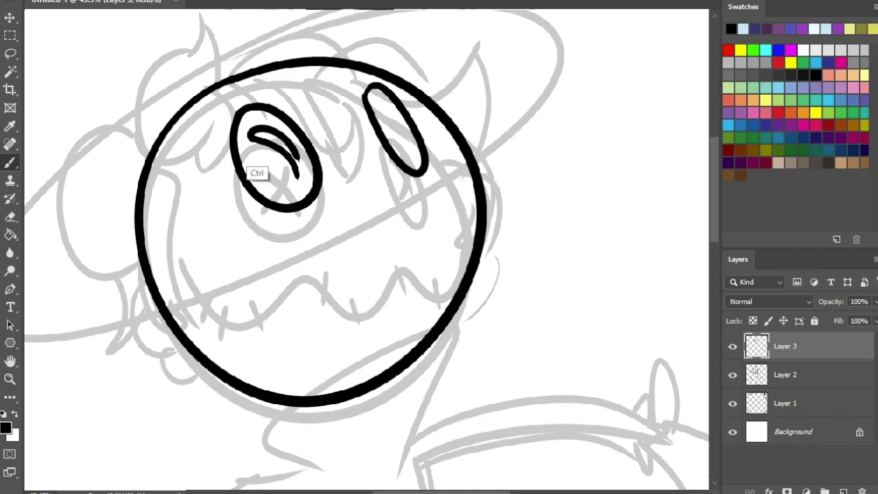
pyautogui.hotkey('ctrl', 'z')
pyautogui.moveTo(247, 135)
pyautogui.mouseDown()
pyautogui.moveTo(255, 131)
pyautogui.moveTo(299, 159)
pyautogui.moveTo(300, 177)
pyautogui.mouseUp()
pyautogui.hotkey('ctrl', 'z')
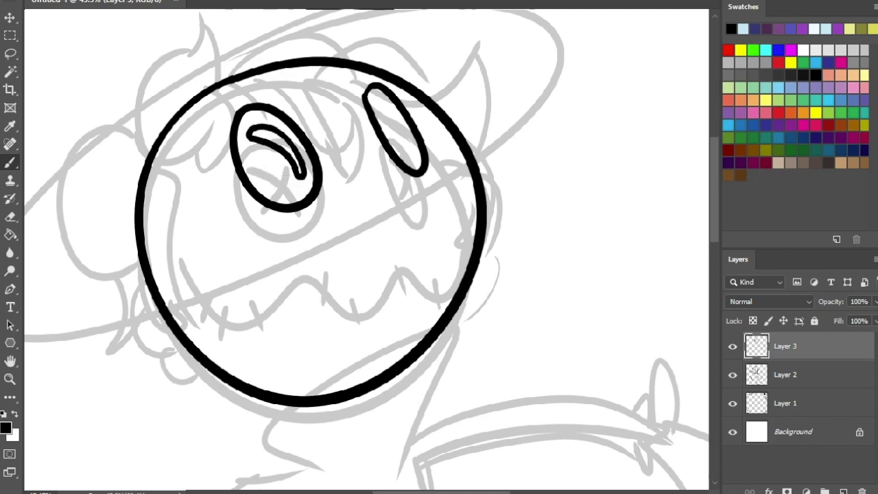
# - Ink the crossing bar of the X in the larger eye, with its lower leg and short upper end
pyautogui.moveTo(268, 147); pyautogui.dragTo(274, 183)
pyautogui.hotkey('ctrl', 'z')
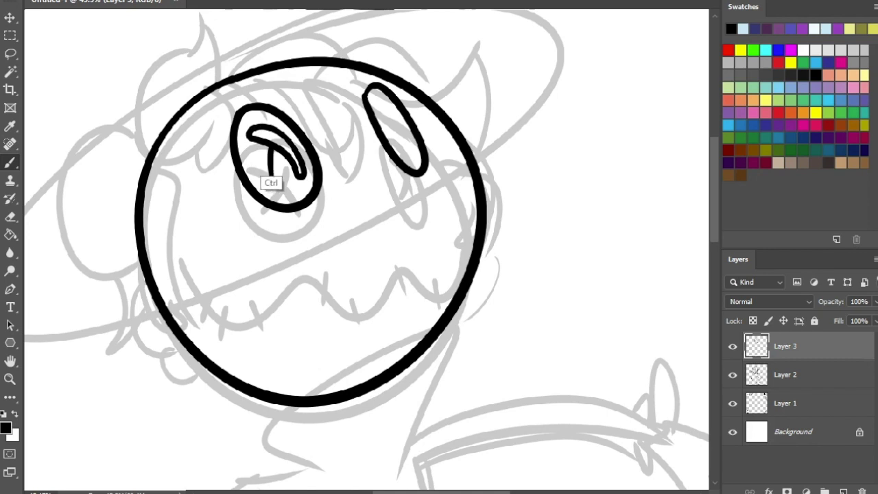
pyautogui.moveTo(268, 152); pyautogui.dragTo(274, 180)
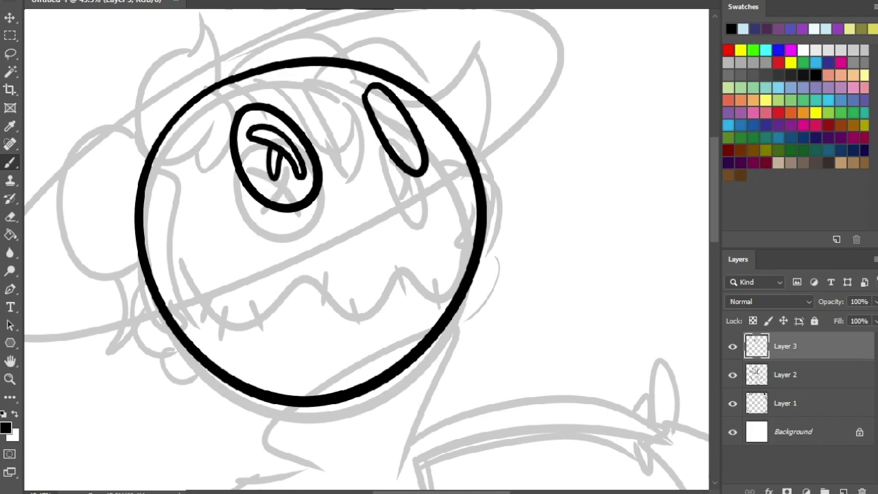
pyautogui.hotkey('ctrl', 'z')
pyautogui.hotkey('ctrl', 'shift', 'z')
pyautogui.moveTo(273, 131); pyautogui.dragTo(285, 134)
pyautogui.hotkey('ctrl', 'z')
pyautogui.hotkey('ctrl', 'z')
pyautogui.hotkey('ctrl', 'z')
# - Ink a small narrow X inside the smaller eye
pyautogui.moveTo(387, 113); pyautogui.dragTo(410, 143)
pyautogui.hotkey('ctrl', 'z')
pyautogui.hotkey('ctrl', 'z')
pyautogui.hotkey('ctrl', 'z')
pyautogui.hotkey('ctrl', 'z')
pyautogui.hotkey('ctrl', 'z')
pyautogui.moveTo(390, 112)
pyautogui.mouseDown()
pyautogui.moveTo(410, 142)
pyautogui.moveTo(389, 148)
pyautogui.mouseUp()
pyautogui.hotkey('ctrl', 'z')
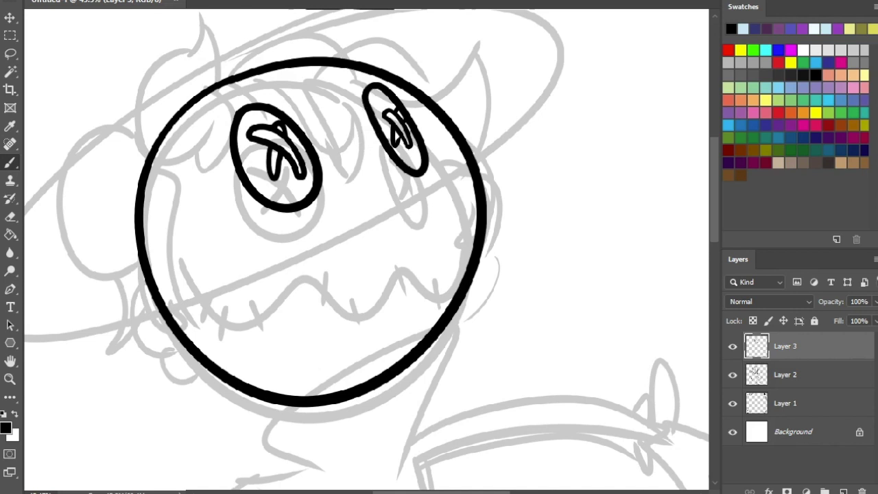
# - Ink the wavy mouth line across the face and add short stitch marks across it
pyautogui.moveTo(194, 268)
pyautogui.mouseDown()
pyautogui.moveTo(233, 317)
pyautogui.moveTo(254, 323)
pyautogui.moveTo(442, 243)
pyautogui.moveTo(464, 203)
pyautogui.mouseUp()
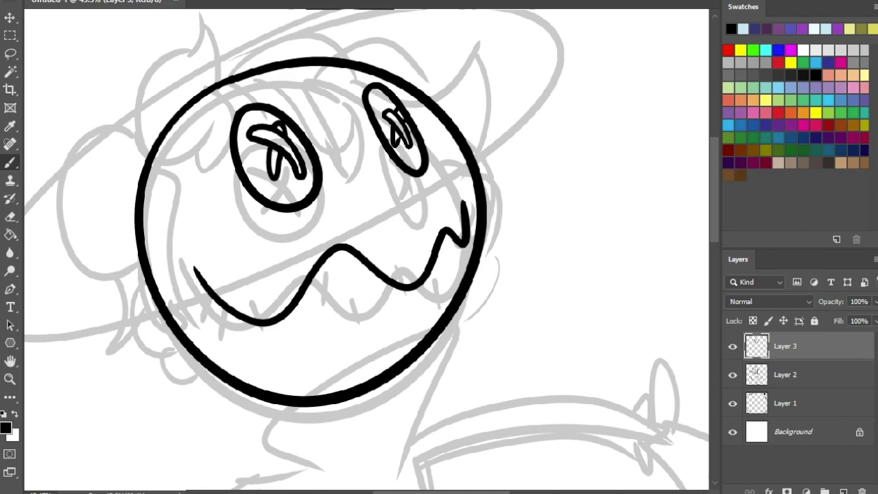
pyautogui.moveTo(232, 296)
pyautogui.mouseDown()
pyautogui.moveTo(235, 327)
pyautogui.moveTo(263, 332)
pyautogui.mouseUp()
pyautogui.moveTo(402, 271)
pyautogui.mouseDown()
pyautogui.moveTo(406, 297)
pyautogui.moveTo(415, 285)
pyautogui.mouseUp()
pyautogui.hotkey('ctrl', 'z')
pyautogui.moveTo(440, 221); pyautogui.dragTo(448, 253)
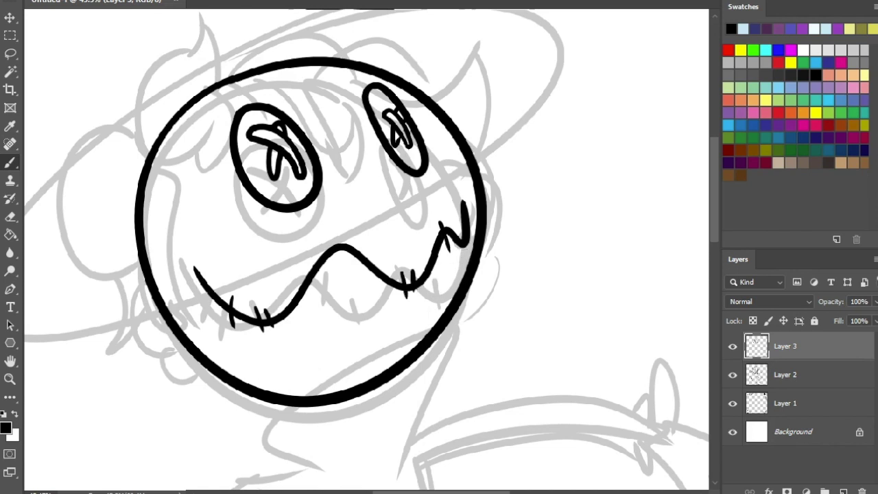
pyautogui.scroll(-3, 367, 247)
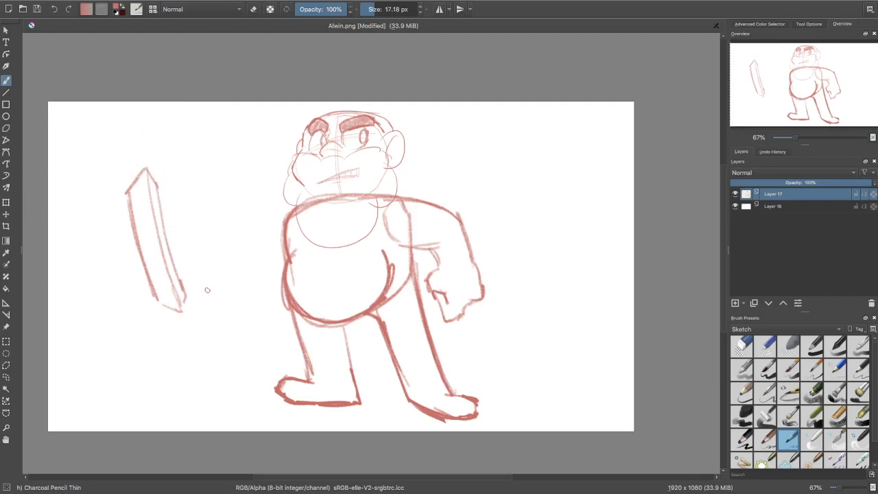
# - Switch to Krita, sketch a rounded handle on the upper end of the long weapon, and outline that piece with a freehand selection
pyautogui.moveTo(130, 184); pyautogui.dragTo(120, 165)
pyautogui.moveTo(122, 161)
pyautogui.mouseDown()
pyautogui.moveTo(143, 141)
pyautogui.moveTo(148, 171)
pyautogui.moveTo(146, 147)
pyautogui.mouseUp()
pyautogui.hotkey('ctrl', 'z')
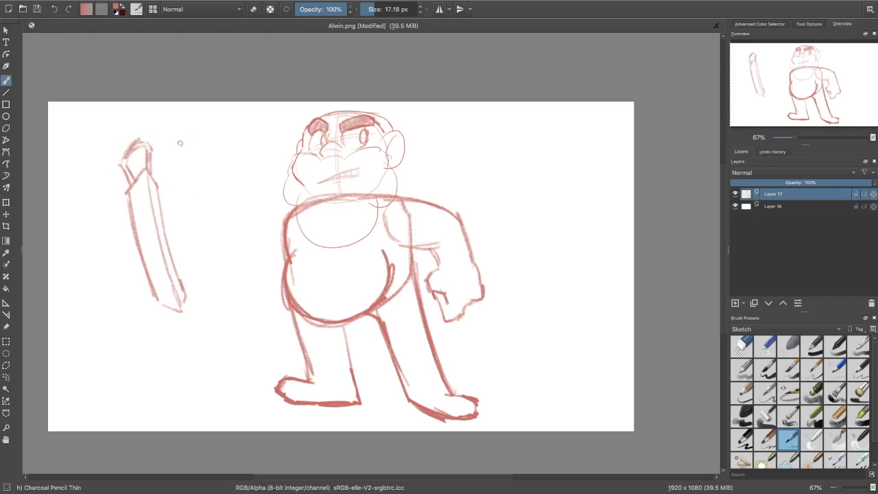
pyautogui.click(5, 376)
pyautogui.moveTo(123, 136)
pyautogui.mouseDown()
pyautogui.moveTo(125, 192)
pyautogui.moveTo(138, 170)
pyautogui.mouseUp()
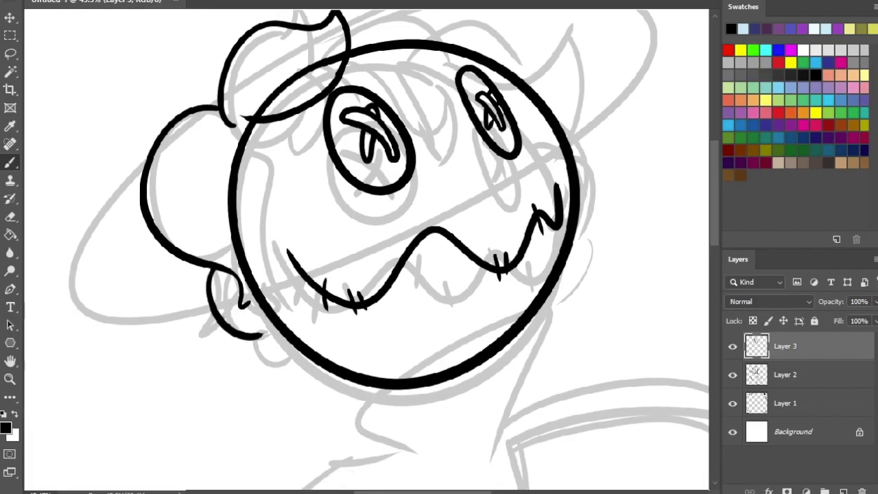
# - Switch to Photoshop and ink the small lower hair curl and the inner edge of the large hair lock over the face
pyautogui.moveTo(220, 269); pyautogui.dragTo(271, 350)
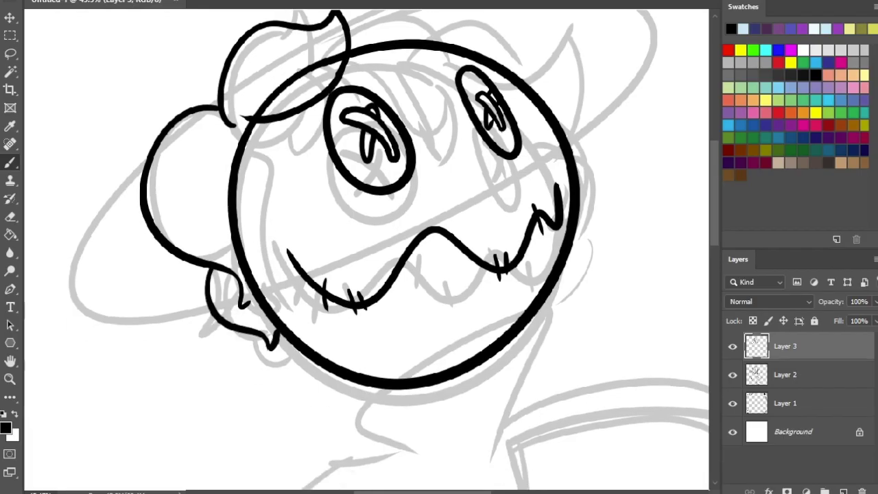
pyautogui.moveTo(247, 302); pyautogui.dragTo(253, 294)
pyautogui.hotkey('ctrl', 'z')
pyautogui.moveTo(237, 187); pyautogui.dragTo(261, 291)
pyautogui.moveTo(240, 189)
pyautogui.mouseDown()
pyautogui.moveTo(220, 170)
pyautogui.moveTo(232, 205)
pyautogui.mouseUp()
pyautogui.hotkey('ctrl', 'z')
# - Erase the head outline where the side and upper hair locks cover it, touching up the line between them
pyautogui.press('e')
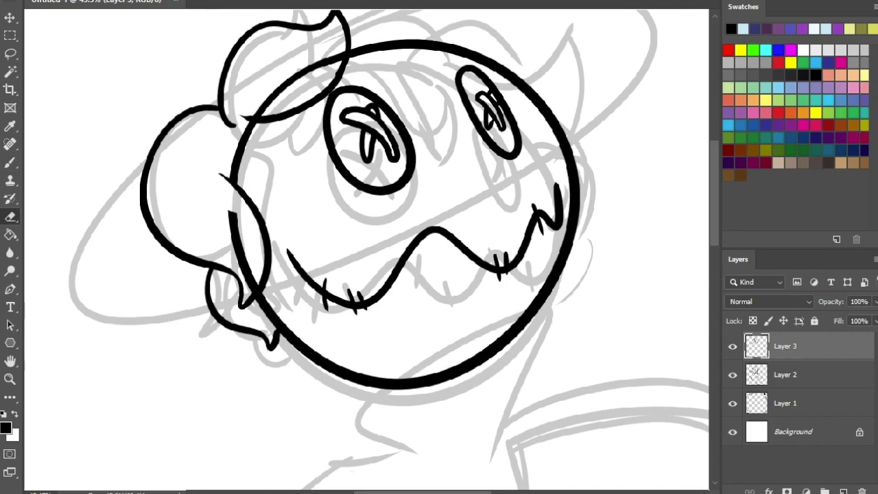
pyautogui.moveTo(232, 211); pyautogui.dragTo(247, 270)
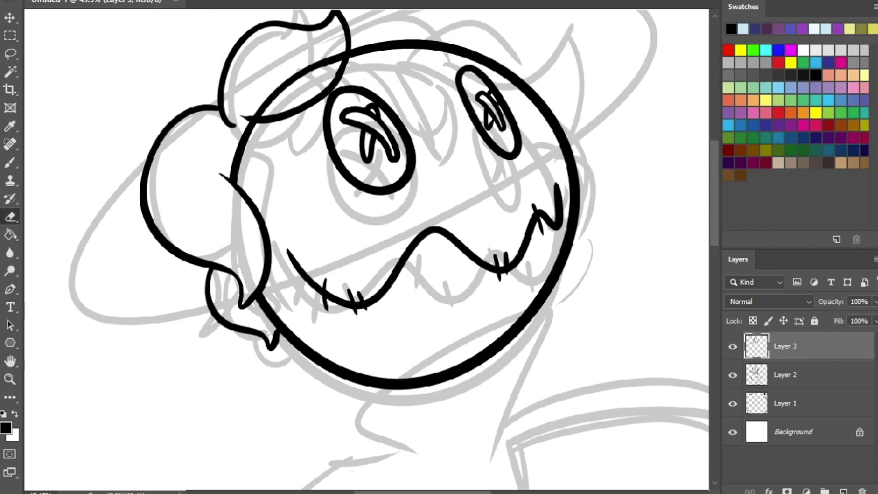
pyautogui.press('b')
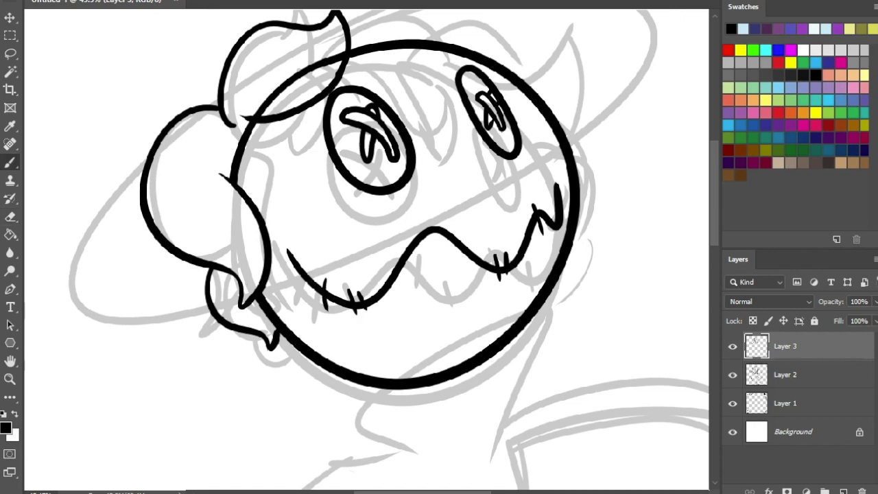
pyautogui.moveTo(276, 94); pyautogui.dragTo(231, 180)
pyautogui.press('e')
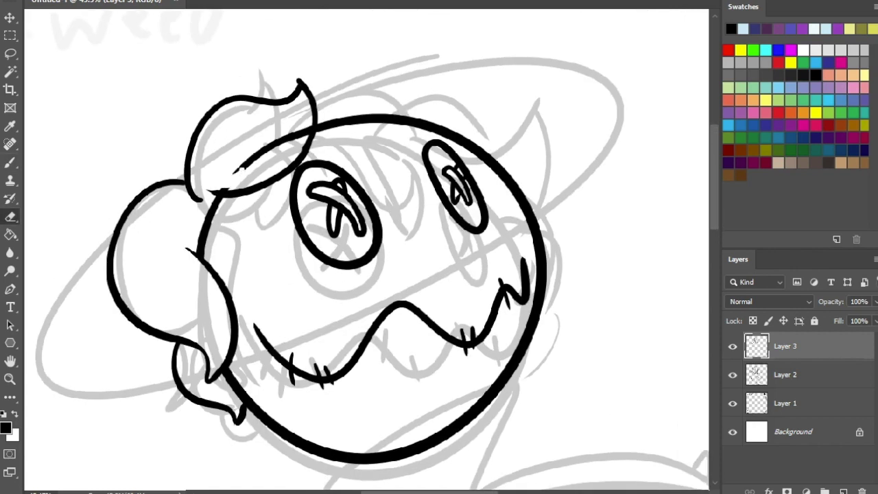
pyautogui.moveTo(234, 171); pyautogui.dragTo(288, 136)
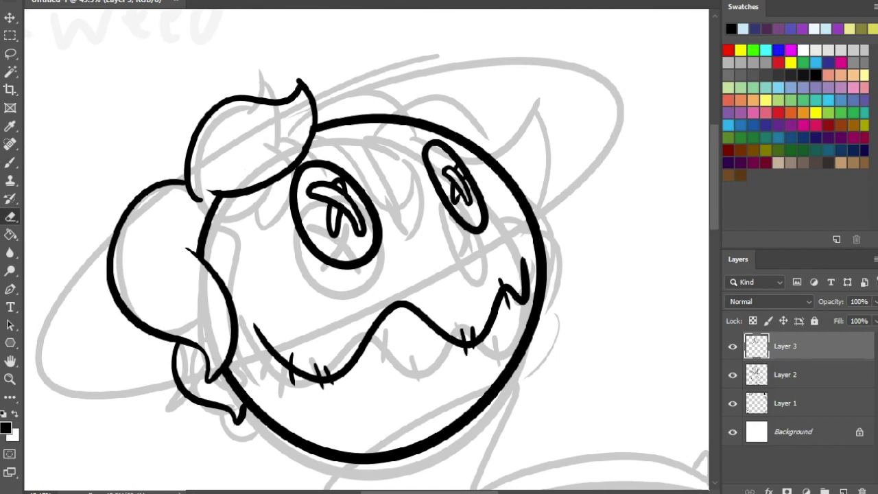
pyautogui.press('b')
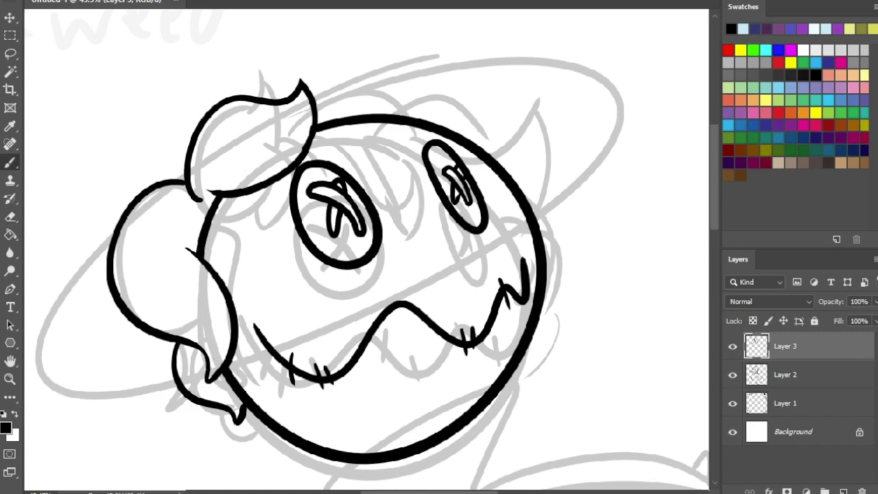
pyautogui.moveTo(370, 323)
pyautogui.mouseDown()
pyautogui.moveTo(381, 201)
pyautogui.moveTo(271, 368)
pyautogui.mouseUp()
pyautogui.moveTo(214, 148); pyautogui.dragTo(251, 127)
pyautogui.hotkey('ctrl', 'z')
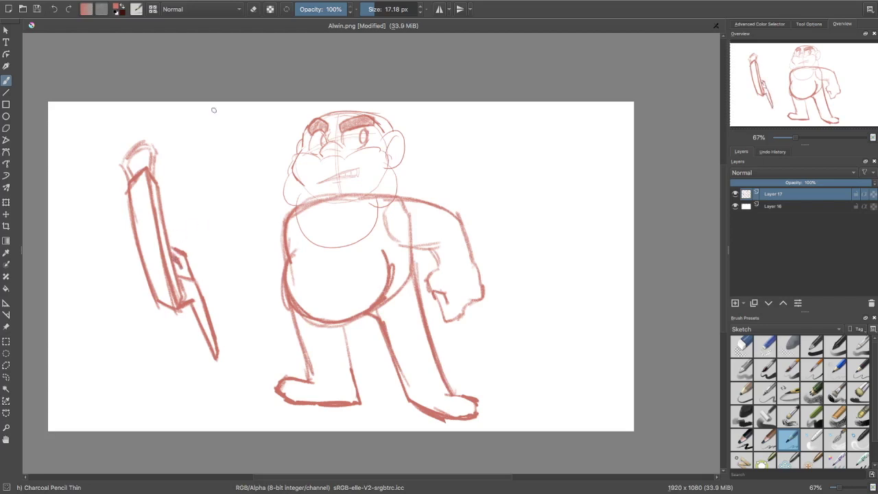
# - Switch to Krita and sketch a narrow tapered groove inside the weapon's long body
pyautogui.moveTo(157, 287)
pyautogui.mouseDown()
pyautogui.moveTo(140, 224)
pyautogui.moveTo(163, 285)
pyautogui.moveTo(155, 251)
pyautogui.mouseUp()
pyautogui.hotkey('ctrl', 'z')
pyautogui.moveTo(161, 288); pyautogui.dragTo(148, 242)
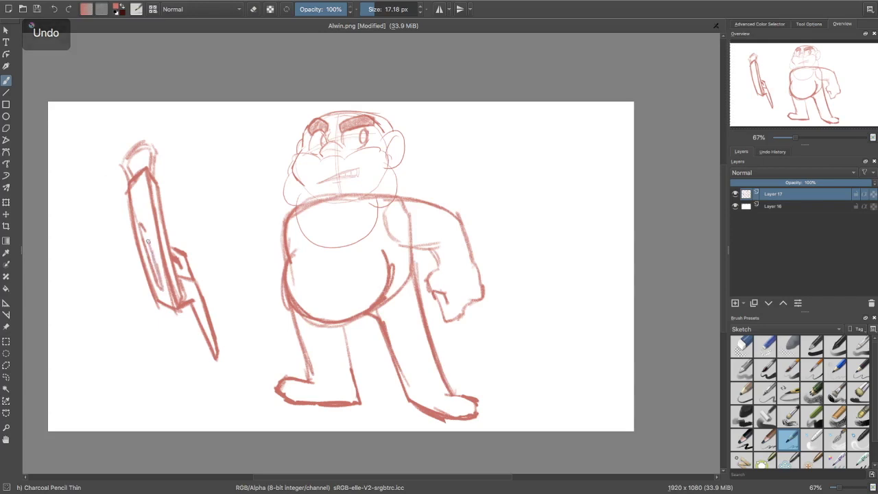
pyautogui.hotkey('ctrl', 'z')
pyautogui.hotkey('ctrl', 'z')
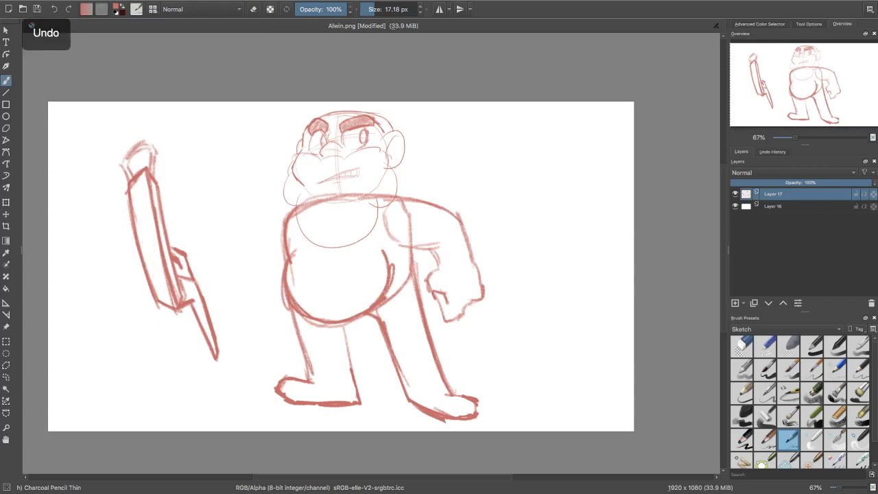
pyautogui.hotkey('ctrl', 'shift', 'z')
pyautogui.hotkey('ctrl', 'shift', 'z')
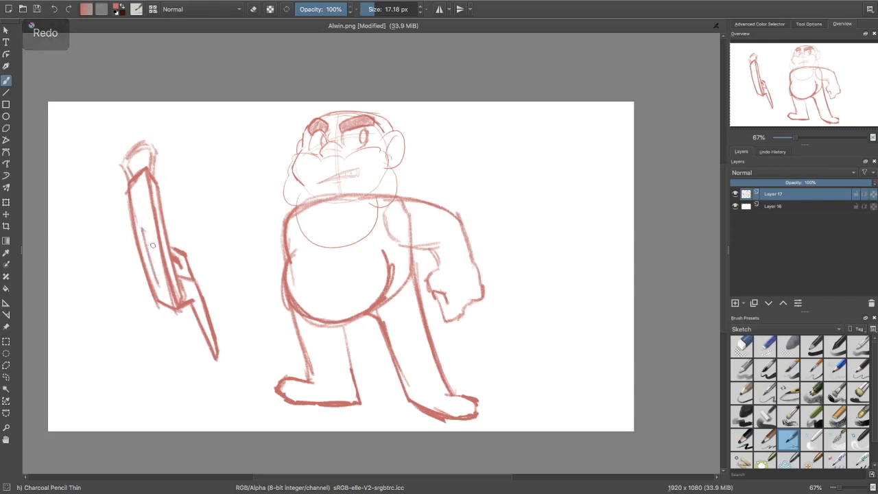
pyautogui.moveTo(144, 231); pyautogui.dragTo(159, 288)
pyautogui.hotkey('ctrl', 'z')
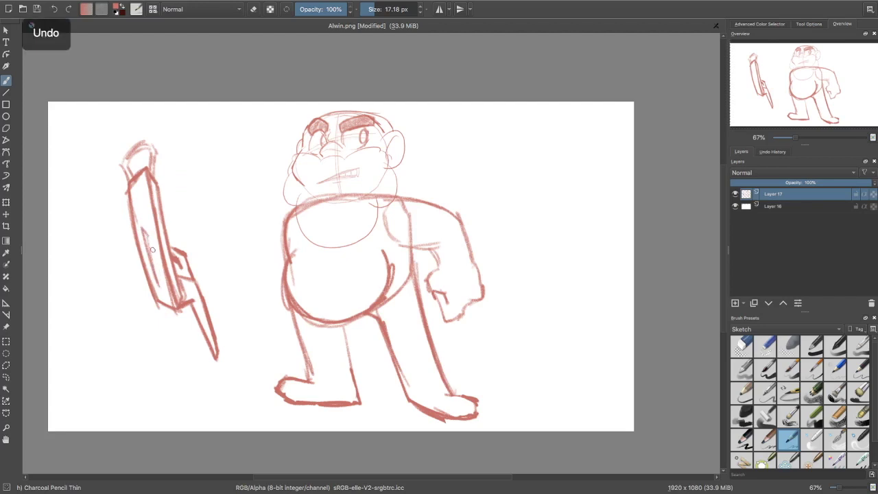
pyautogui.moveTo(148, 237); pyautogui.dragTo(162, 293)
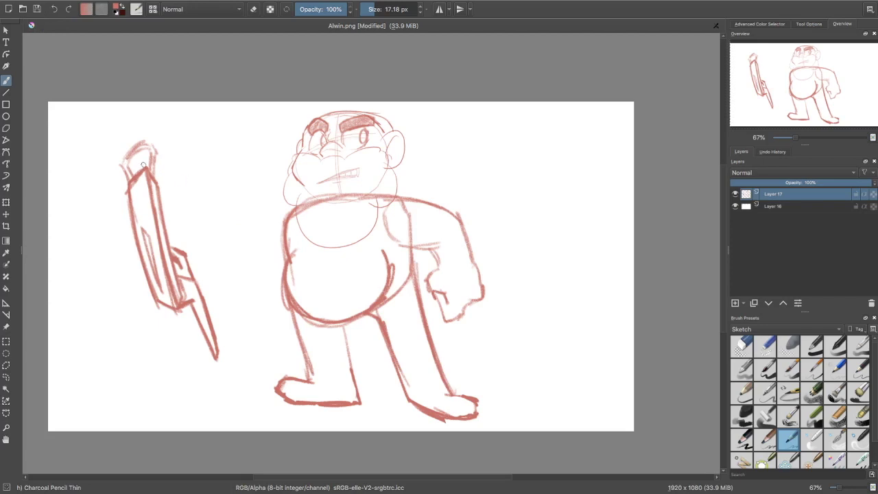
# - Outline the weapon with a freehand selection, scale it down, tilt it clockwise, move it closer to the character's head, and clear the selection
pyautogui.click(6, 202)
pyautogui.click(7, 376)
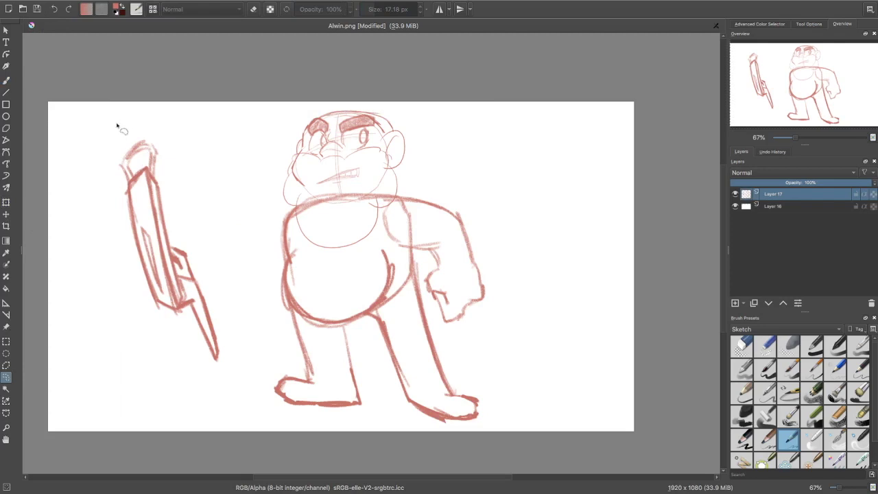
pyautogui.moveTo(120, 130)
pyautogui.mouseDown()
pyautogui.moveTo(249, 354)
pyautogui.moveTo(81, 183)
pyautogui.mouseUp()
pyautogui.click(6, 201)
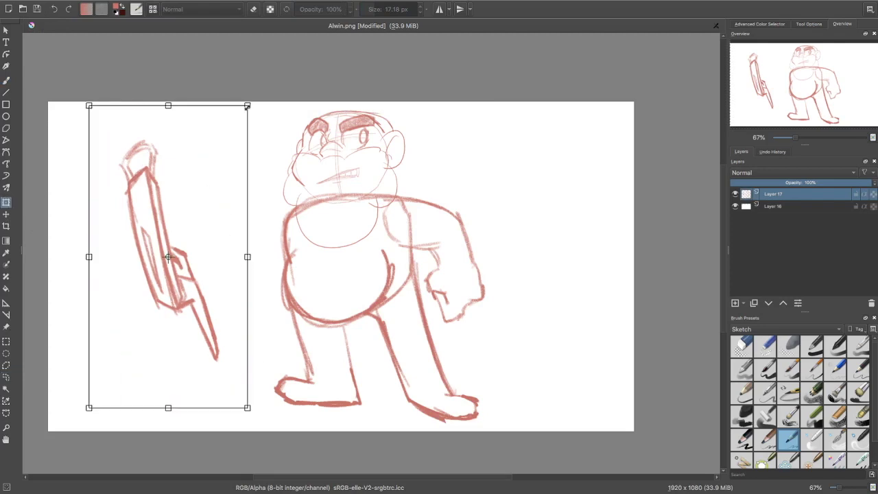
pyautogui.moveTo(261, 111)
pyautogui.mouseDown()
pyautogui.moveTo(281, 140)
pyautogui.moveTo(297, 135)
pyautogui.moveTo(304, 110)
pyautogui.moveTo(294, 150)
pyautogui.moveTo(235, 198)
pyautogui.moveTo(219, 169)
pyautogui.mouseUp()
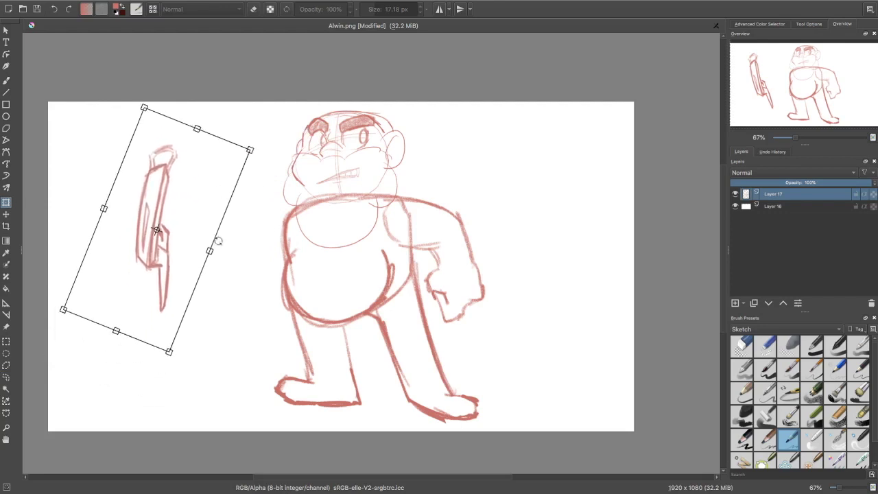
pyautogui.moveTo(210, 251); pyautogui.dragTo(220, 255)
pyautogui.moveTo(254, 153)
pyautogui.mouseDown()
pyautogui.moveTo(256, 146)
pyautogui.moveTo(252, 161)
pyautogui.mouseUp()
pyautogui.moveTo(182, 175); pyautogui.dragTo(186, 163)
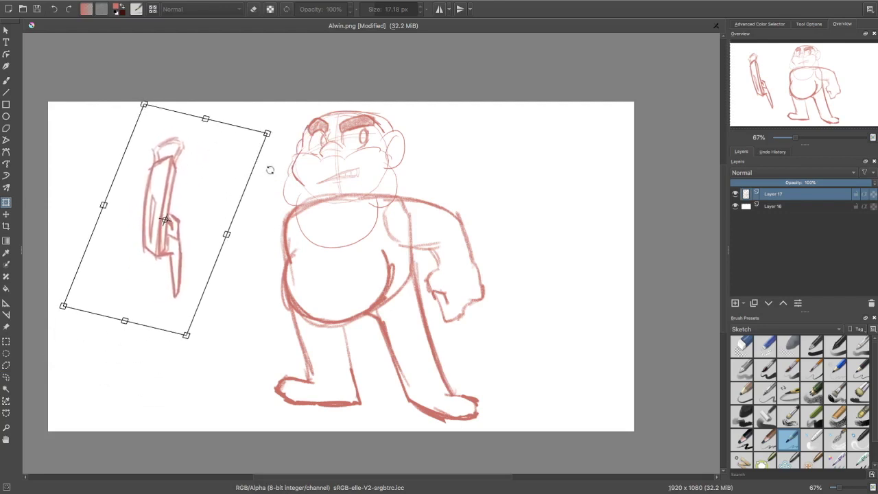
pyautogui.moveTo(270, 168); pyautogui.dragTo(286, 176)
pyautogui.moveTo(219, 185); pyautogui.dragTo(240, 164)
pyautogui.click(6, 81)
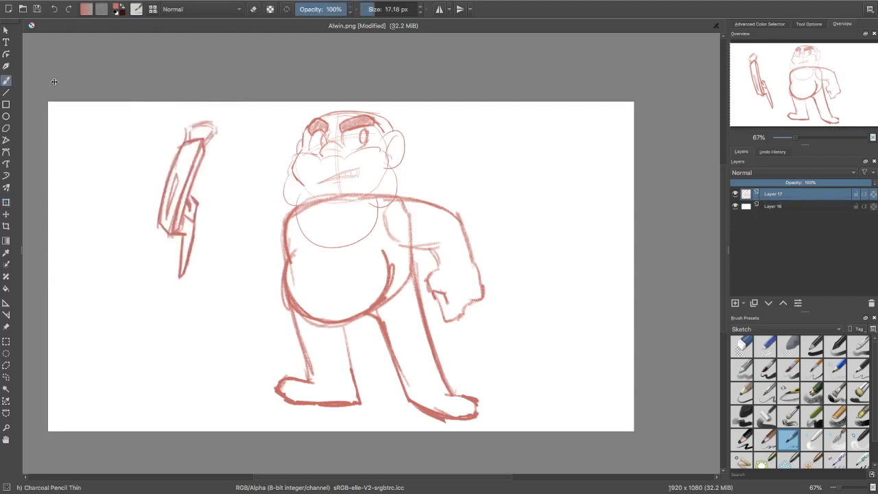
pyautogui.click(176, 5)
pyautogui.click(181, 24)
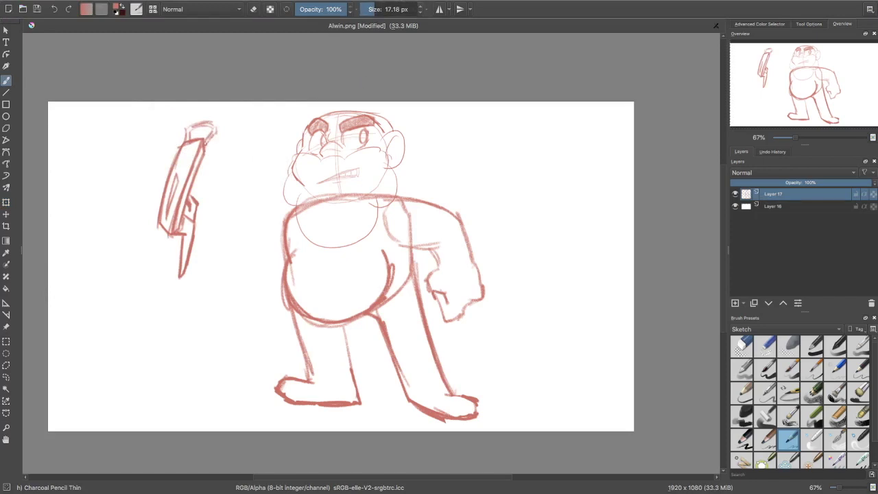
pyautogui.hotkey('ctrl', 'z')
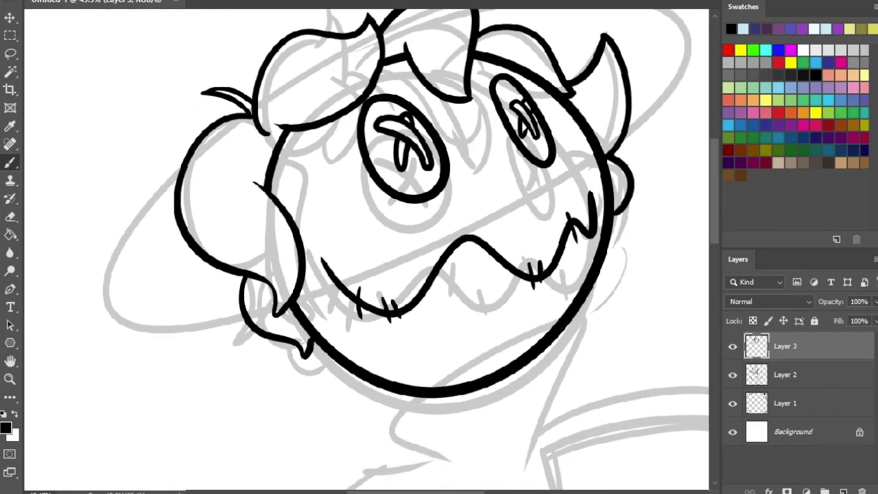
# - Switch to Photoshop and ink a thin, pointed straw wisp hanging below the lower hair curl beside the jaw, redoing it until it fits
pyautogui.hotkey('ctrl', 'z')
pyautogui.moveTo(311, 344); pyautogui.dragTo(318, 397)
pyautogui.hotkey('ctrl', 'z')
pyautogui.hotkey('ctrl', 'z')
pyautogui.moveTo(327, 353); pyautogui.dragTo(313, 402)
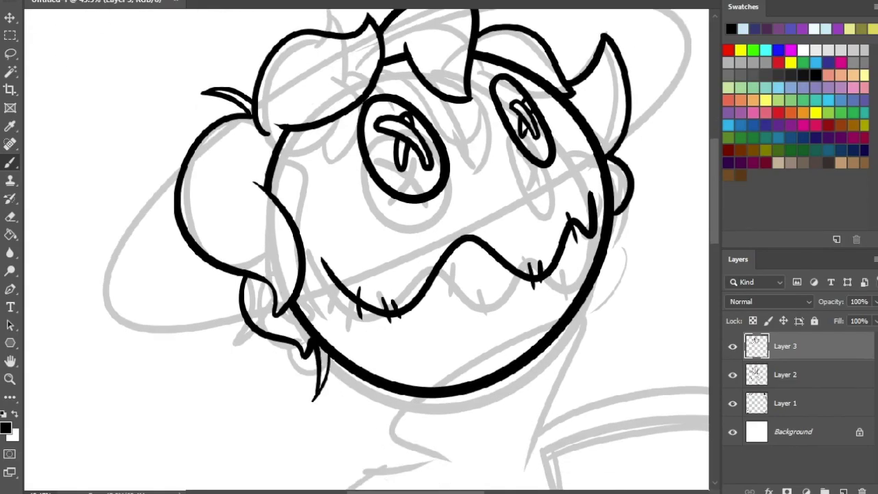
pyautogui.hotkey('ctrl', 'z')
pyautogui.moveTo(327, 352); pyautogui.dragTo(316, 401)
pyautogui.hotkey('ctrl', 'z')
pyautogui.hotkey('ctrl', 'z')
pyautogui.hotkey('ctrl', 'z')
pyautogui.hotkey('ctrl', 'z')
pyautogui.moveTo(326, 351); pyautogui.dragTo(314, 396)
pyautogui.hotkey('ctrl', 'z')
# - Ink a small pointed straw wisp rising at the base of the horn-like hair lock beside the forehead
pyautogui.moveTo(439, 206)
pyautogui.mouseDown()
pyautogui.moveTo(341, 210)
pyautogui.moveTo(324, 293)
pyautogui.moveTo(289, 360)
pyautogui.moveTo(416, 229)
pyautogui.mouseUp()
pyautogui.hotkey('ctrl', 'z')
pyautogui.hotkey('ctrl', 'z')
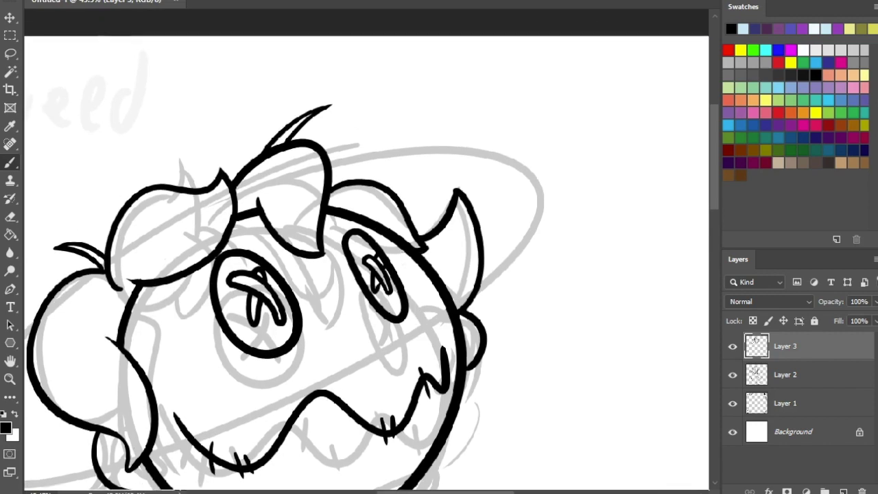
pyautogui.moveTo(424, 181)
pyautogui.mouseDown()
pyautogui.moveTo(416, 226)
pyautogui.moveTo(430, 204)
pyautogui.moveTo(417, 234)
pyautogui.moveTo(472, 102)
pyautogui.moveTo(463, 141)
pyautogui.moveTo(466, 79)
pyautogui.moveTo(454, 144)
pyautogui.moveTo(462, 115)
pyautogui.moveTo(455, 76)
pyautogui.moveTo(465, 116)
pyautogui.moveTo(449, 62)
pyautogui.moveTo(449, 4)
pyautogui.mouseUp()
pyautogui.hotkey('ctrl', 'z')
pyautogui.scroll(4, 367, 250)
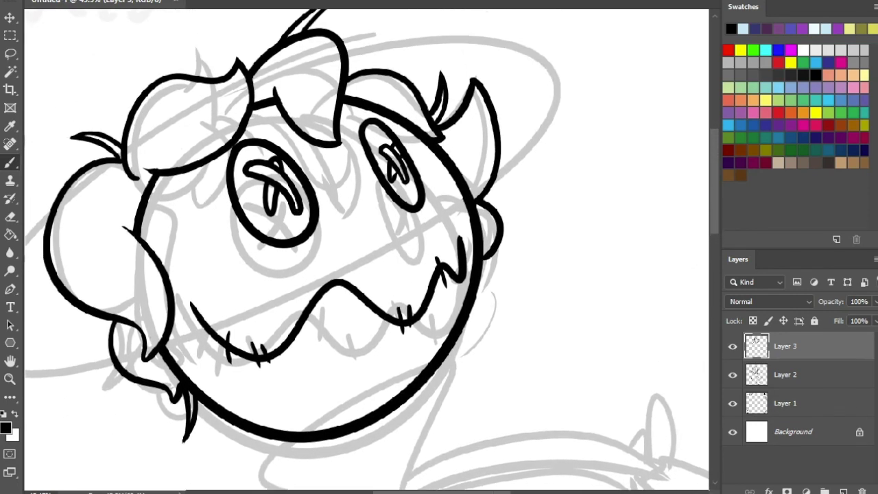
pyautogui.moveTo(367, 250)
pyautogui.mouseDown()
pyautogui.moveTo(402, 279)
pyautogui.moveTo(429, 248)
pyautogui.moveTo(433, 263)
pyautogui.moveTo(482, 217)
pyautogui.mouseUp()
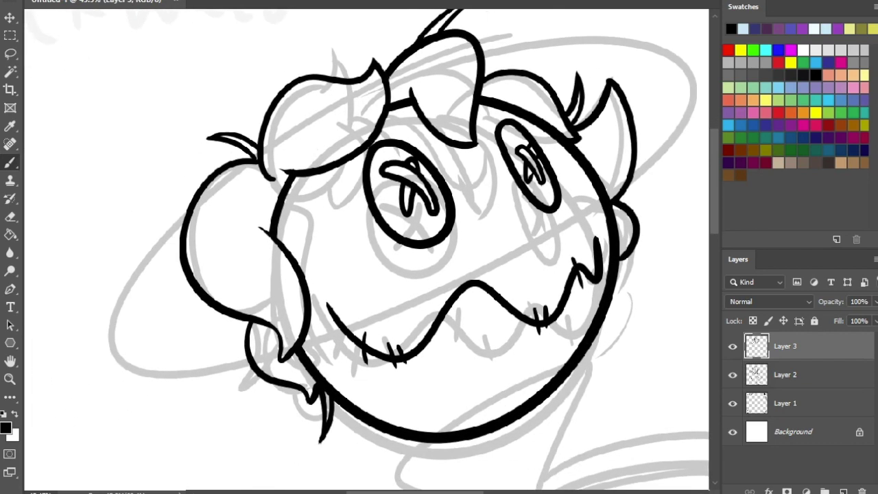
pyautogui.scroll(-4, 412, 261)
pyautogui.moveTo(411, 262); pyautogui.dragTo(274, 133)
pyautogui.scroll(3, 357, 220)
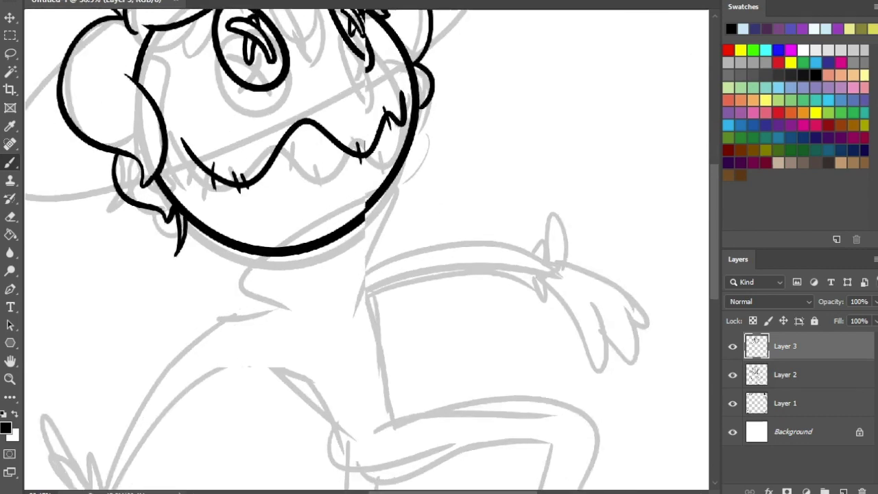
pyautogui.moveTo(357, 220); pyautogui.dragTo(370, 223)
pyautogui.scroll(2, 367, 250)
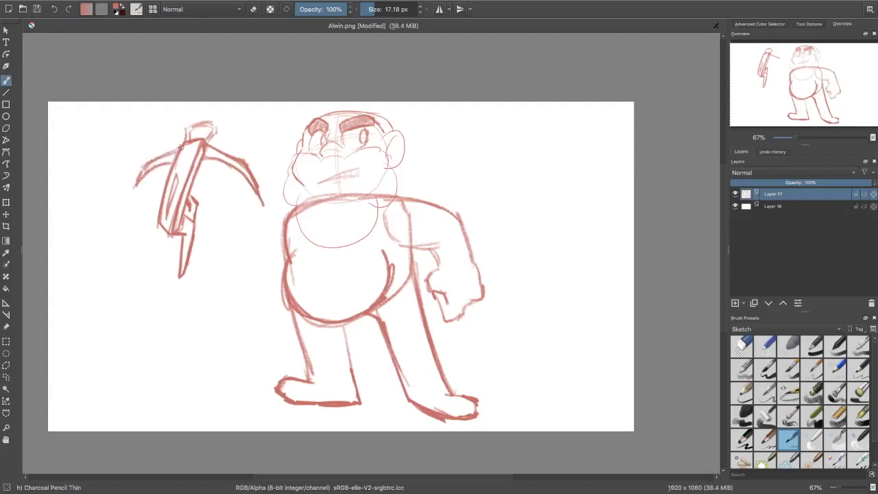
# - Switch to Krita, touch up the crossbow's curved limb, and sketch the bowstring from the limb tips to the weapon's body
pyautogui.moveTo(179, 145)
pyautogui.mouseDown()
pyautogui.moveTo(135, 186)
pyautogui.moveTo(155, 168)
pyautogui.mouseUp()
pyautogui.hotkey('ctrl', 'z')
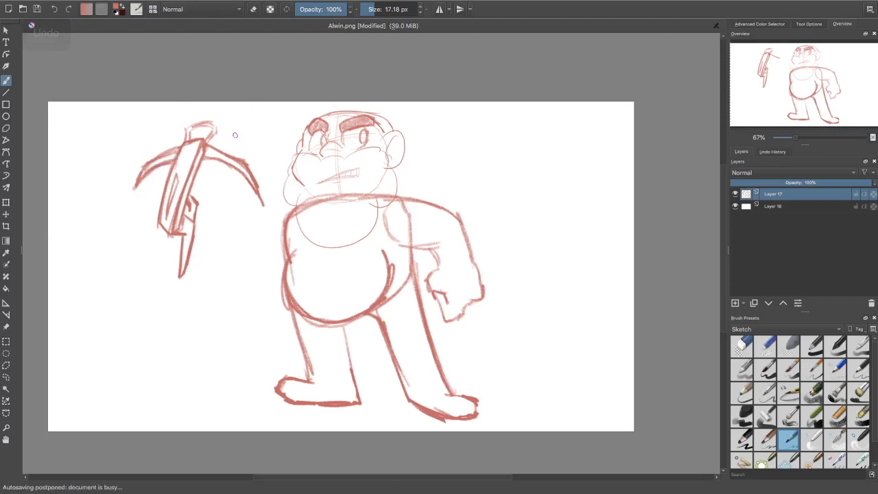
pyautogui.moveTo(137, 189)
pyautogui.mouseDown()
pyautogui.moveTo(162, 211)
pyautogui.moveTo(251, 191)
pyautogui.mouseUp()
pyautogui.hotkey('ctrl', 'z')
pyautogui.moveTo(192, 209); pyautogui.dragTo(266, 190)
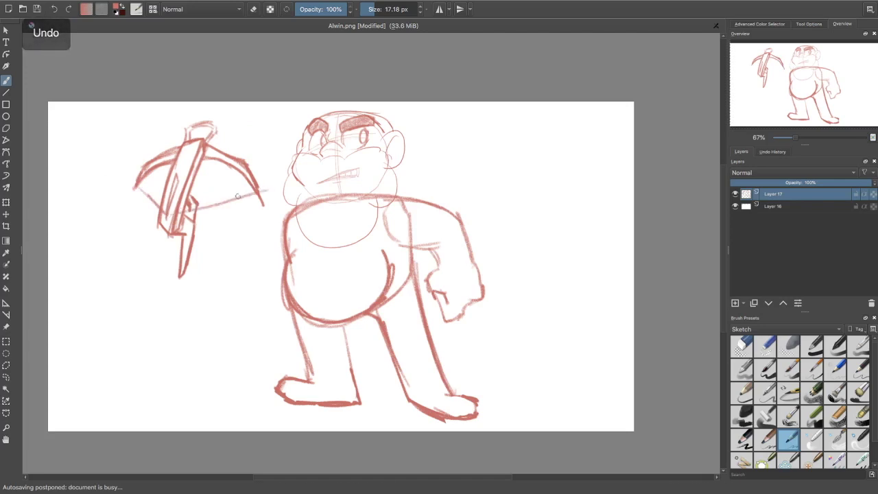
pyautogui.hotkey('ctrl', 'z')
pyautogui.moveTo(198, 208); pyautogui.dragTo(258, 194)
pyautogui.hotkey('ctrl', 'z')
pyautogui.moveTo(172, 213); pyautogui.dragTo(256, 195)
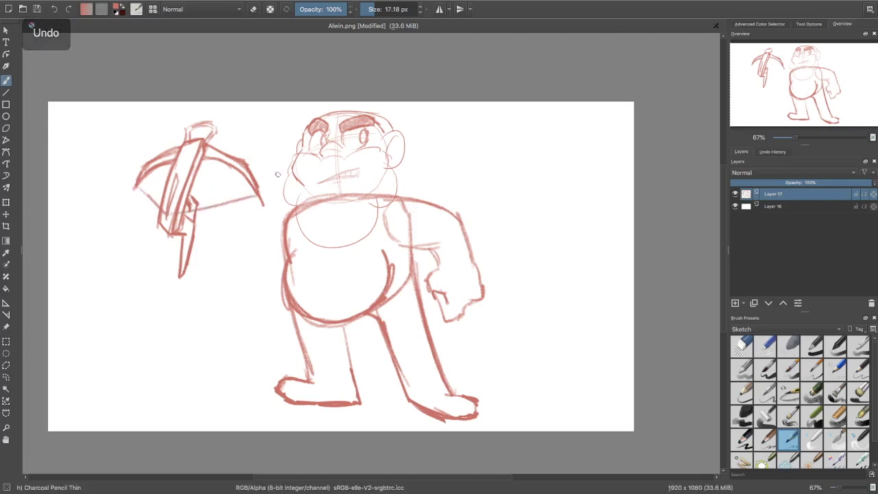
pyautogui.hotkey('ctrl', 'z')
pyautogui.moveTo(194, 207); pyautogui.dragTo(257, 194)
pyautogui.hotkey('ctrl', 'z')
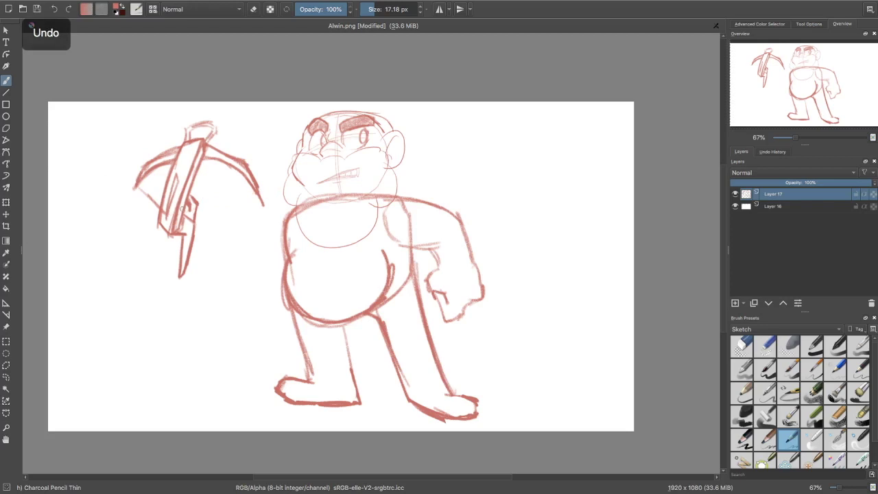
pyautogui.moveTo(192, 208); pyautogui.dragTo(258, 196)
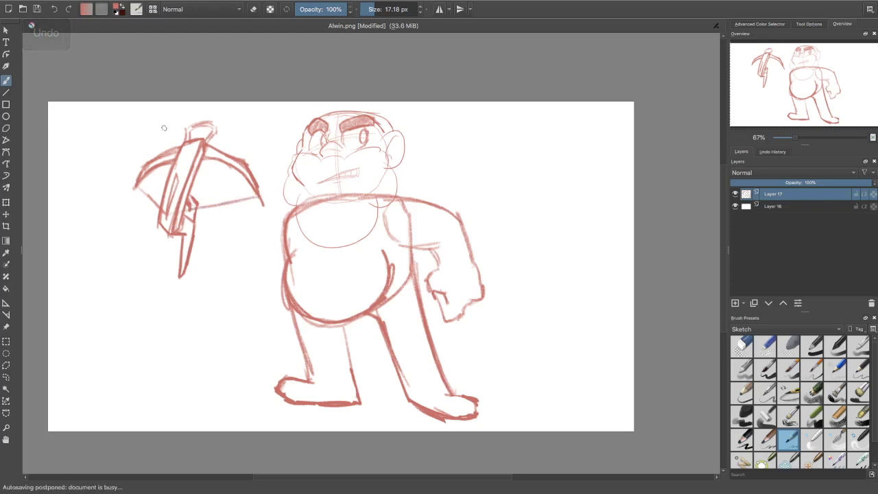
# - Sketch a bolt on the crossbow with a pointed tip, a shaft along the body, and fletching at the rear end
pyautogui.moveTo(198, 126)
pyautogui.mouseDown()
pyautogui.moveTo(212, 104)
pyautogui.moveTo(211, 115)
pyautogui.mouseUp()
pyautogui.moveTo(193, 143)
pyautogui.mouseDown()
pyautogui.moveTo(175, 189)
pyautogui.moveTo(187, 150)
pyautogui.moveTo(180, 177)
pyautogui.mouseUp()
pyautogui.hotkey('ctrl', 'z')
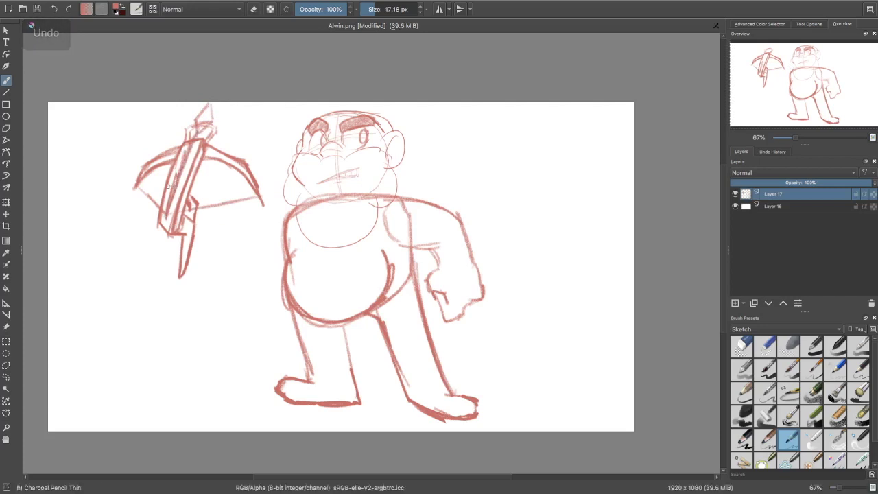
pyautogui.moveTo(156, 204); pyautogui.dragTo(164, 237)
pyautogui.hotkey('ctrl', 'z')
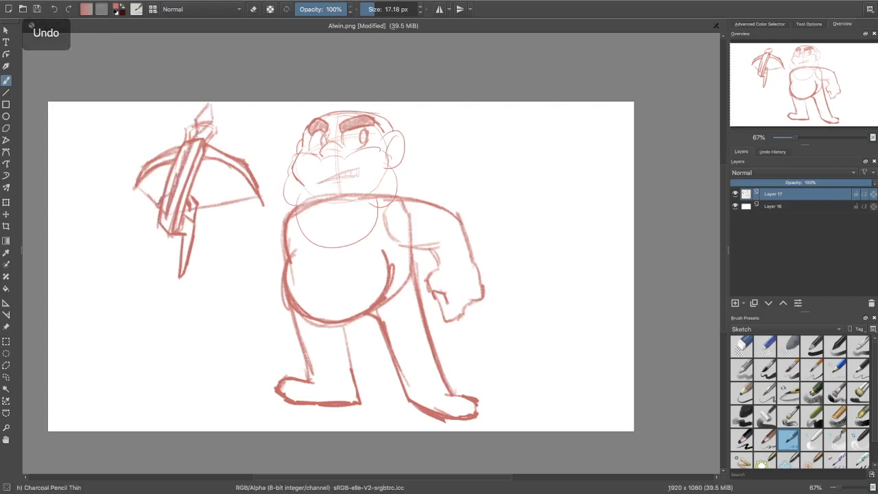
pyautogui.moveTo(158, 204)
pyautogui.mouseDown()
pyautogui.moveTo(149, 225)
pyautogui.moveTo(172, 206)
pyautogui.moveTo(169, 232)
pyautogui.mouseUp()
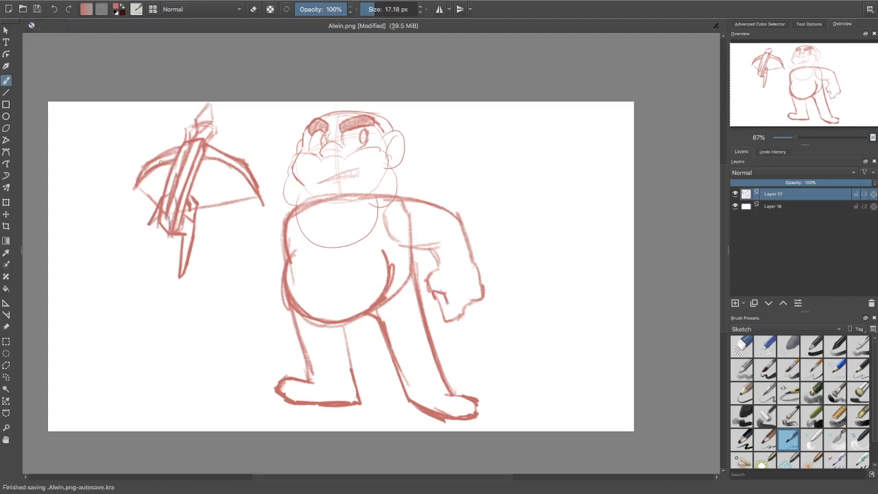
pyautogui.hotkey('ctrl', 'z')
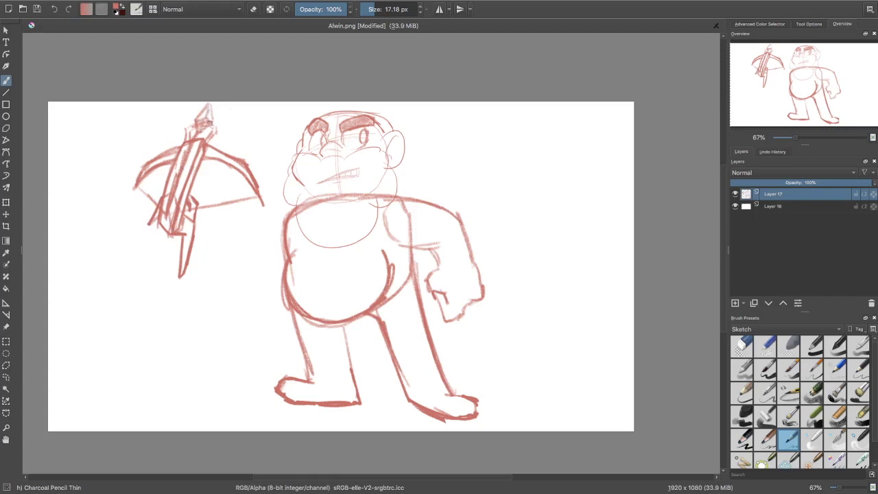
# - Rework the strokes at the base of the bolt's arrowhead where it meets the front of the crossbow
pyautogui.hotkey('ctrl', 'z')
pyautogui.hotkey('ctrl', 'z')
pyautogui.hotkey('ctrl', 'z')
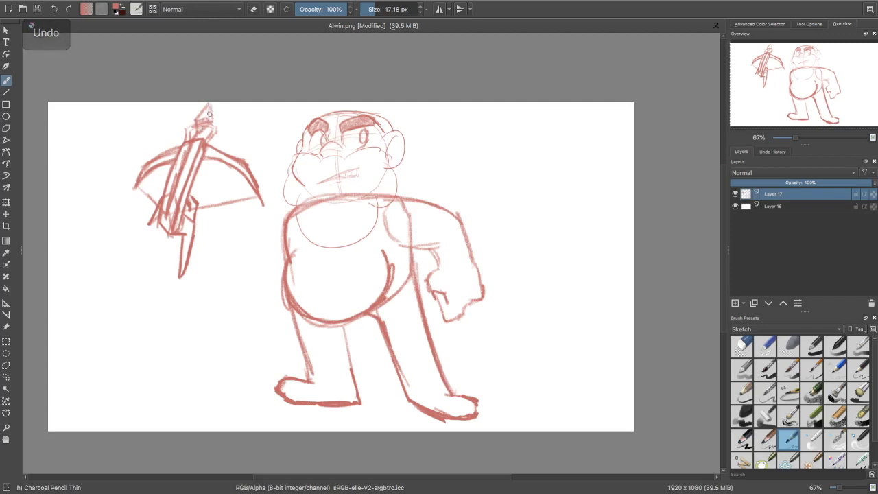
pyautogui.hotkey('ctrl', 'z')
pyautogui.moveTo(204, 123)
pyautogui.mouseDown()
pyautogui.moveTo(213, 104)
pyautogui.moveTo(196, 137)
pyautogui.mouseUp()
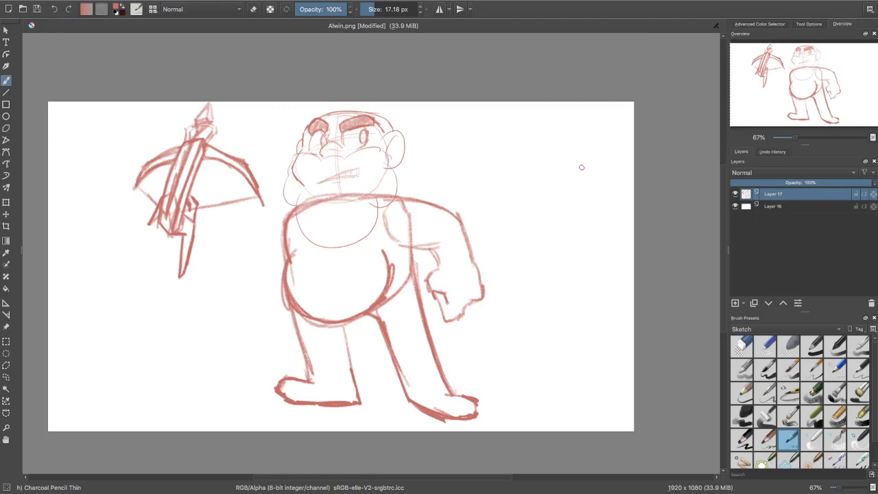
# - Scale down the whole sketch on Layer 17 slightly and move it toward the middle of the canvas
pyautogui.click(782, 206)
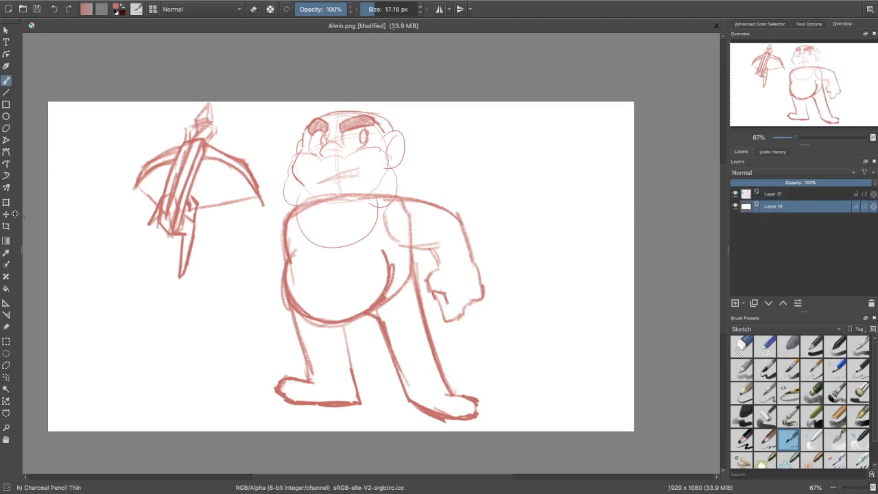
pyautogui.click(775, 193)
pyautogui.click(6, 202)
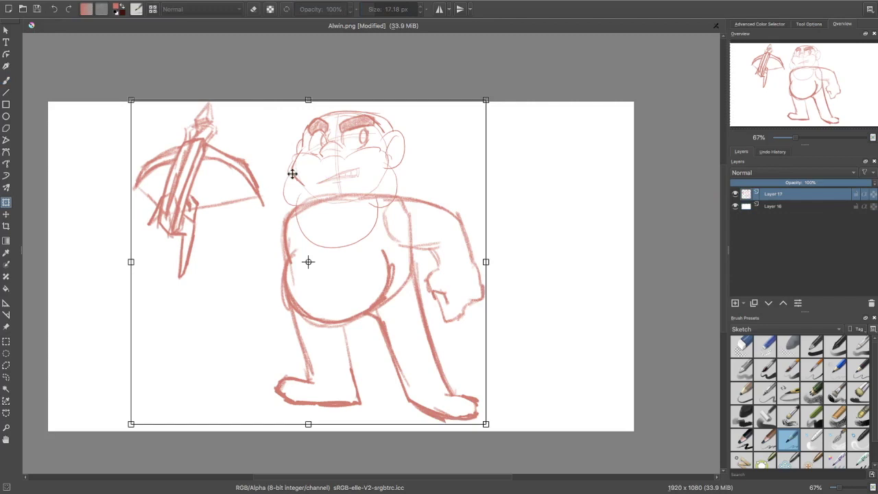
pyautogui.moveTo(485, 100); pyautogui.dragTo(469, 115)
pyautogui.moveTo(449, 158); pyautogui.dragTo(491, 154)
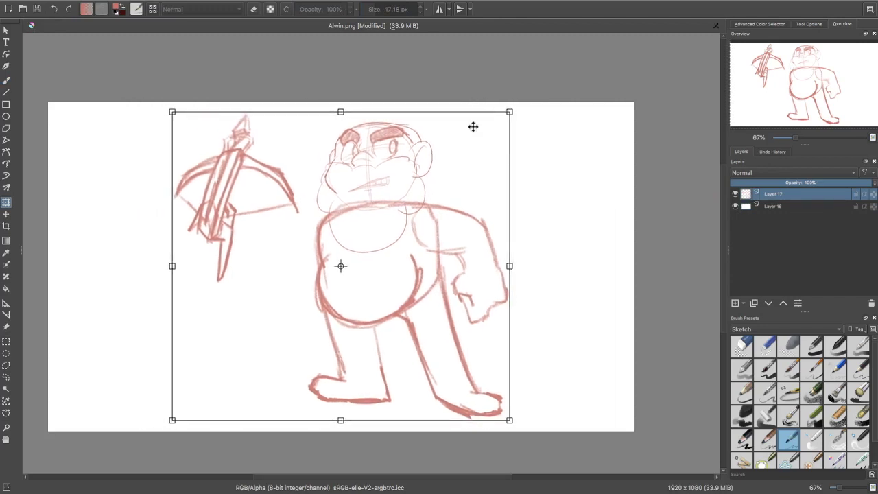
# - Sketch a rounded, bumpy shape rising behind the character's shoulder beside the ear
pyautogui.click(6, 80)
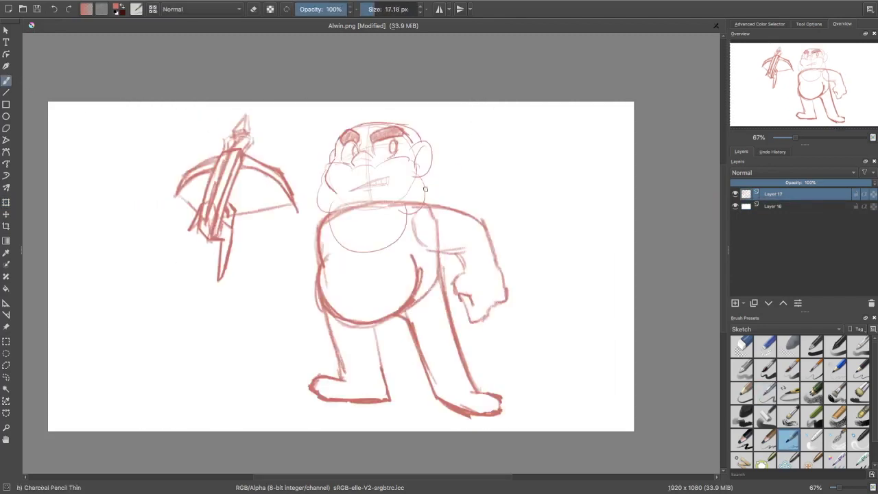
pyautogui.moveTo(428, 184)
pyautogui.mouseDown()
pyautogui.moveTo(449, 177)
pyautogui.moveTo(460, 209)
pyautogui.mouseUp()
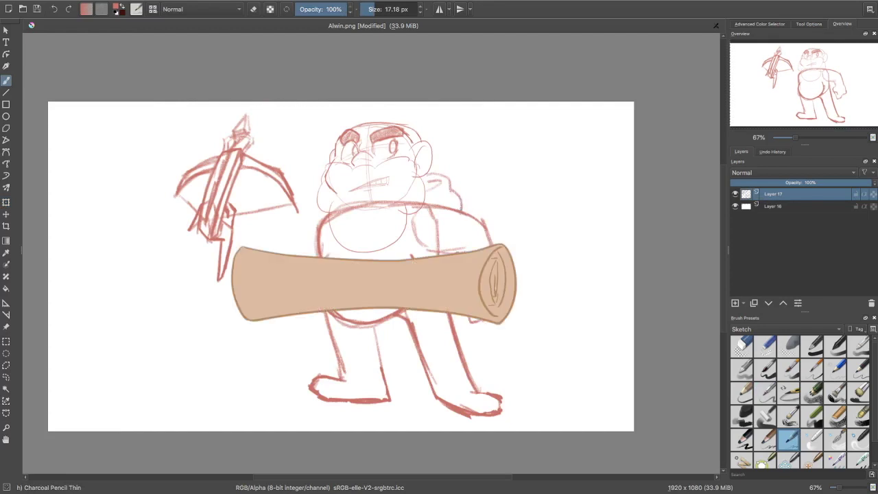
pyautogui.hotkey('ctrl', 'z')
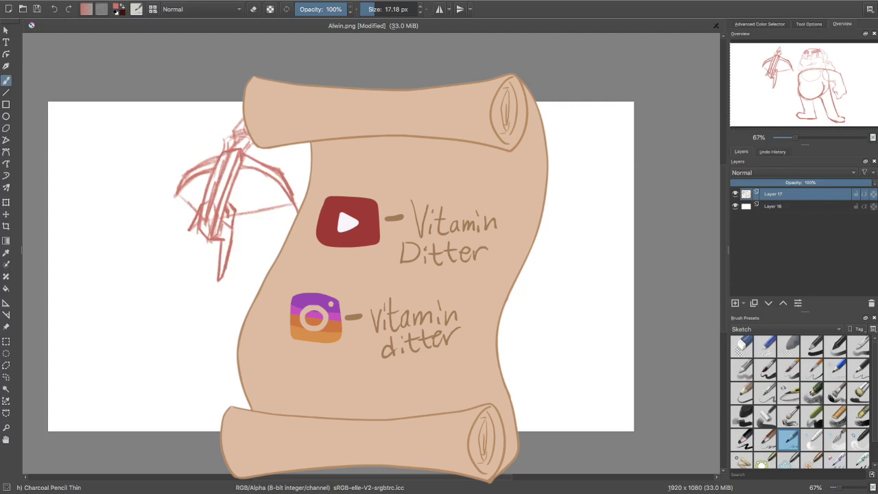
# - Outline the crossbow with a freehand selection, scale it down slightly, and move it up toward the canvas's upper edge beside the head
pyautogui.click(7, 376)
pyautogui.moveTo(175, 112)
pyautogui.mouseDown()
pyautogui.moveTo(209, 379)
pyautogui.moveTo(307, 264)
pyautogui.mouseUp()
pyautogui.hotkey('ctrl', 't')
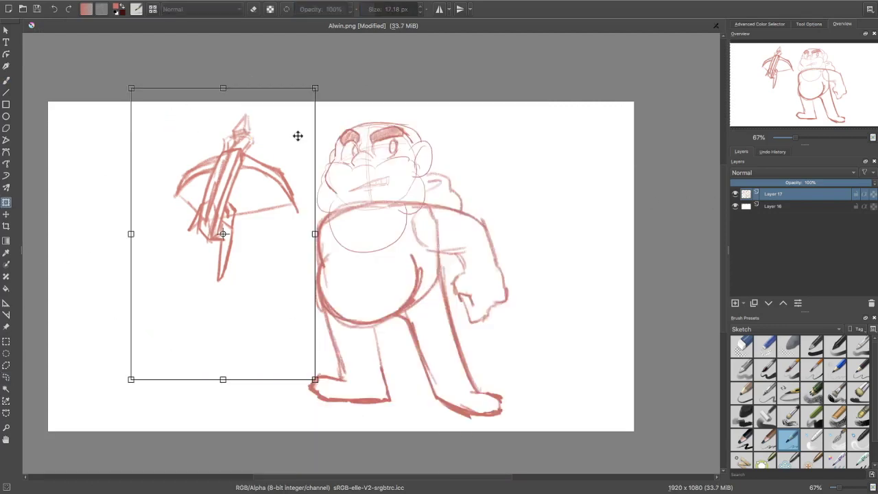
pyautogui.moveTo(314, 88); pyautogui.dragTo(290, 127)
pyautogui.moveTo(277, 165); pyautogui.dragTo(308, 119)
pyautogui.moveTo(316, 88); pyautogui.dragTo(343, 63)
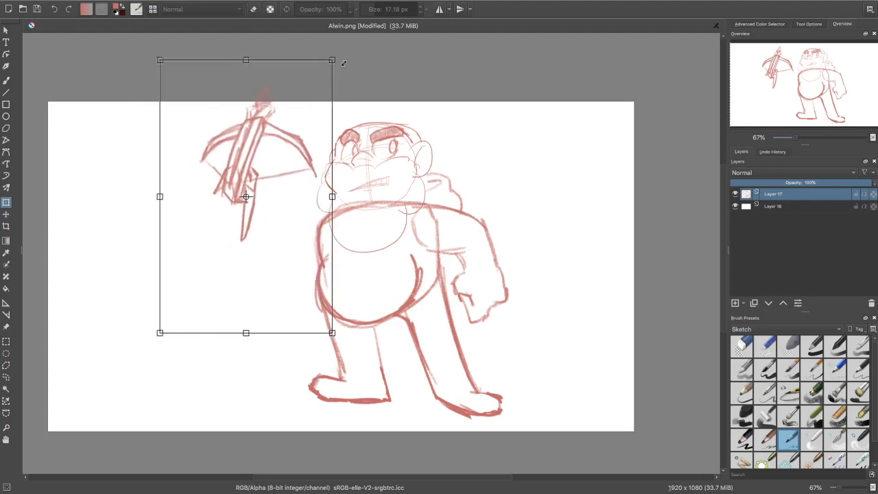
pyautogui.moveTo(300, 118)
pyautogui.mouseDown()
pyautogui.moveTo(302, 137)
pyautogui.moveTo(283, 108)
pyautogui.mouseUp()
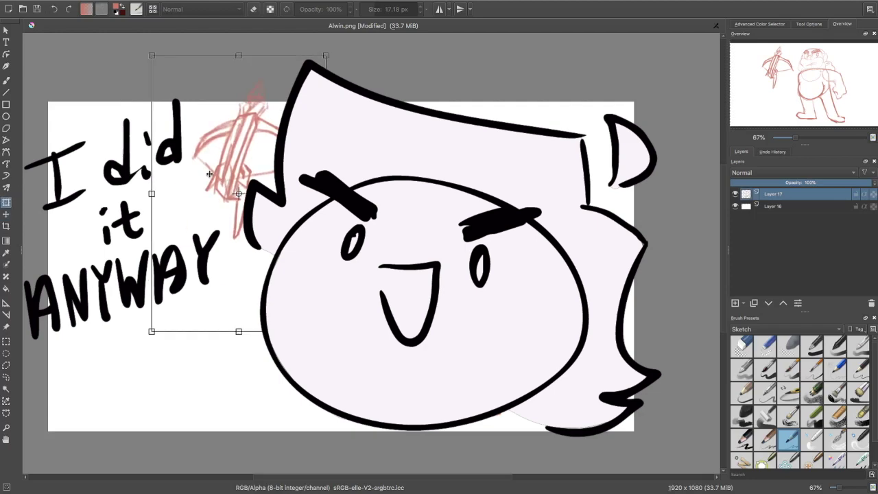
pyautogui.press('b')
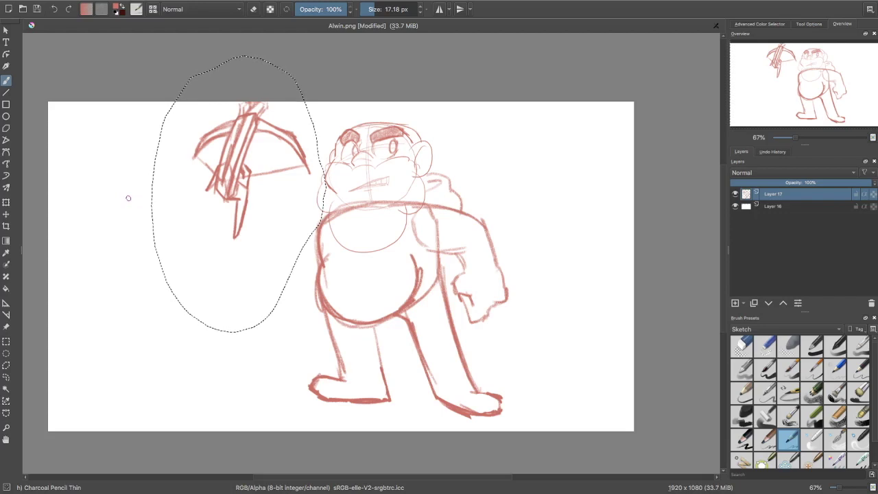
pyautogui.hotkey('ctrl', 't')
pyautogui.press('b')
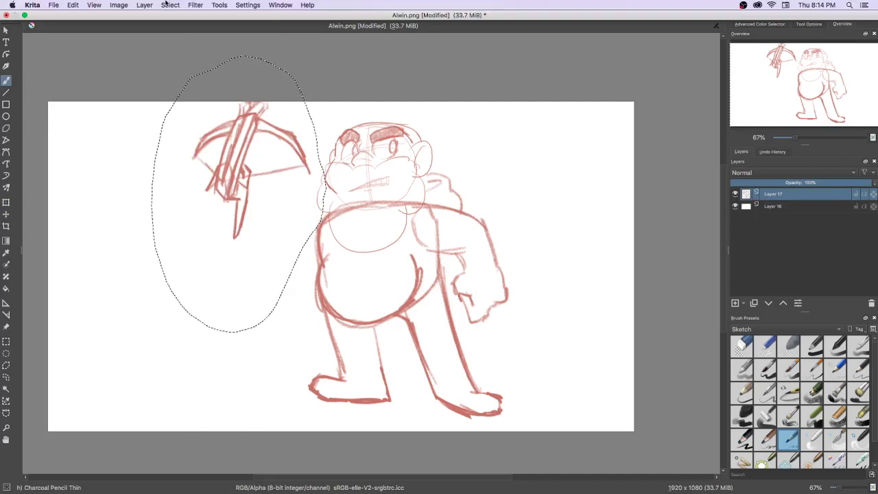
# - Deselect the crossbow and scale down the whole sketch on Layer 17 so the bolt fits inside the canvas
pyautogui.click(170, 5)
pyautogui.click(170, 5)
pyautogui.click(170, 5)
pyautogui.click(178, 25)
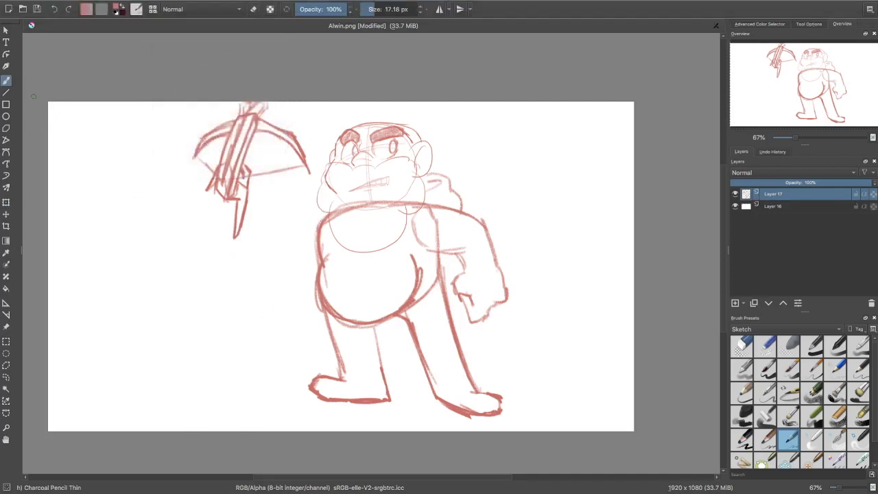
pyautogui.hotkey('ctrl', 't')
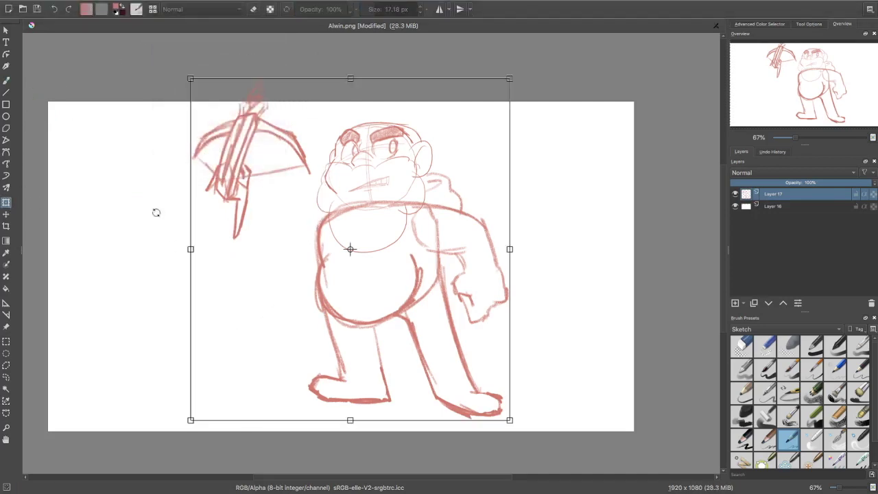
pyautogui.moveTo(536, 68)
pyautogui.mouseDown()
pyautogui.moveTo(458, 146)
pyautogui.moveTo(466, 154)
pyautogui.mouseUp()
pyautogui.press('b')
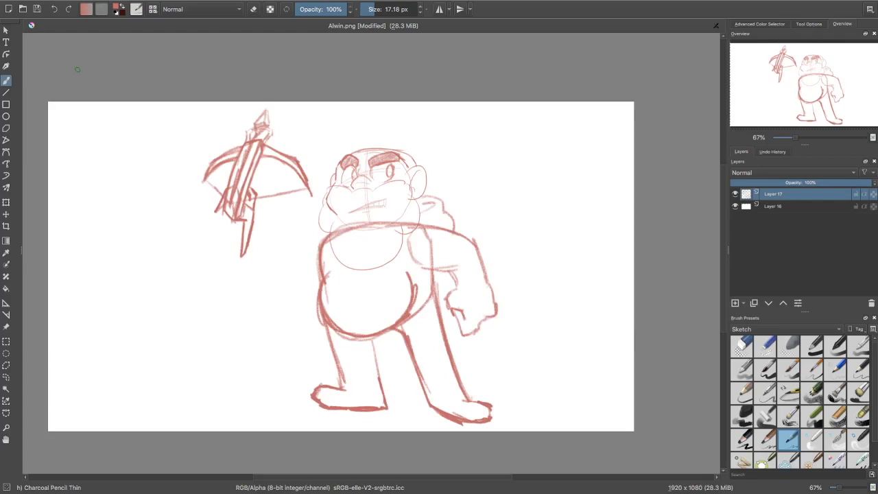
pyautogui.hotkey('ctrl', '+')
pyautogui.hotkey('ctrl', '+')
pyautogui.moveTo(817, 83); pyautogui.dragTo(780, 76)
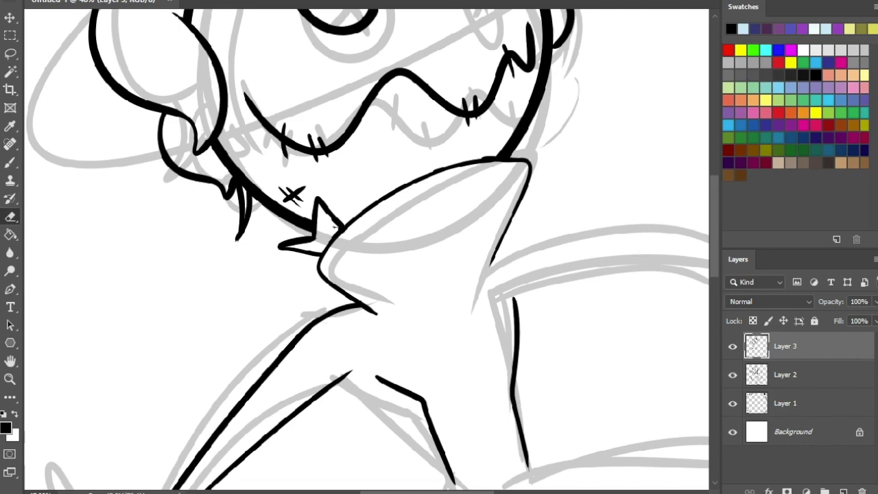
# - In Photoshop, try inking extra lines below the scarecrow's collar on Layer 3 and undo the strokes
pyautogui.press('b')
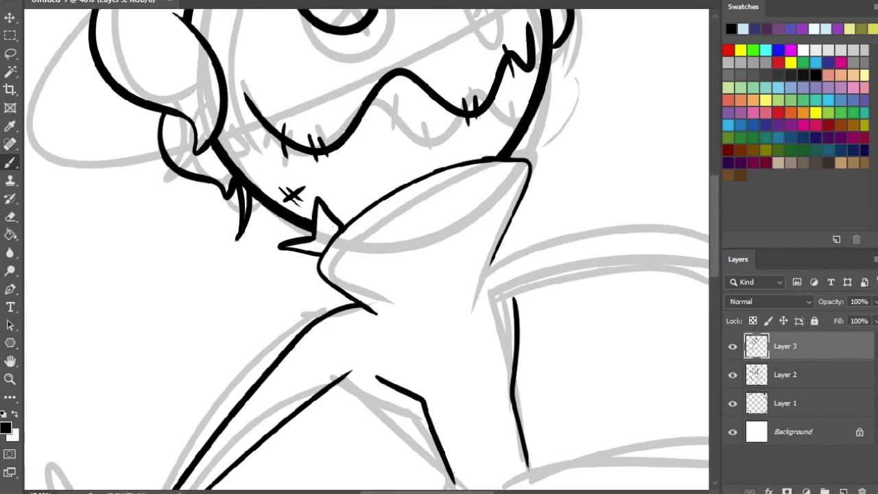
pyautogui.moveTo(332, 227)
pyautogui.mouseDown()
pyautogui.moveTo(283, 380)
pyautogui.moveTo(298, 323)
pyautogui.mouseUp()
pyautogui.moveTo(379, 278)
pyautogui.mouseDown()
pyautogui.moveTo(380, 262)
pyautogui.moveTo(397, 264)
pyautogui.moveTo(387, 277)
pyautogui.moveTo(397, 271)
pyautogui.mouseUp()
pyautogui.hotkey('ctrl', 'z')
pyautogui.hotkey('ctrl', 'z')
pyautogui.hotkey('ctrl', 'z')
pyautogui.hotkey('ctrl', 'z')
pyautogui.hotkey('ctrl', 'z')
pyautogui.scroll(-10, 366, 249)
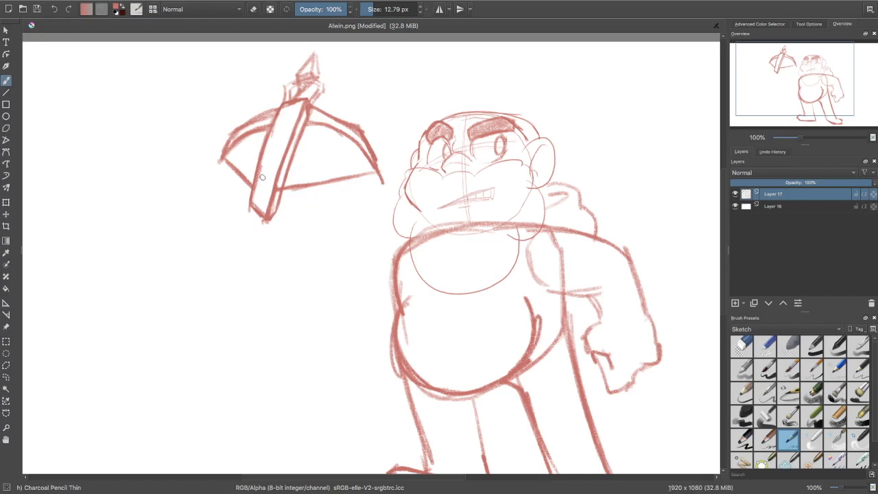
# - In Krita, sketch the crossbow's pointed handle angling down from the rear end of its stock
pyautogui.moveTo(271, 172)
pyautogui.mouseDown()
pyautogui.moveTo(266, 196)
pyautogui.moveTo(264, 170)
pyautogui.moveTo(259, 194)
pyautogui.moveTo(260, 177)
pyautogui.moveTo(238, 214)
pyautogui.moveTo(233, 254)
pyautogui.mouseUp()
pyautogui.hotkey('ctrl', 'z')
pyautogui.hotkey('ctrl', 'z')
pyautogui.moveTo(264, 174); pyautogui.dragTo(225, 242)
pyautogui.moveTo(263, 197)
pyautogui.mouseDown()
pyautogui.moveTo(226, 240)
pyautogui.moveTo(247, 204)
pyautogui.mouseUp()
pyautogui.hotkey('ctrl', 'z')
pyautogui.hotkey('ctrl', 'z')
pyautogui.hotkey('ctrl', 'shift', 'z')
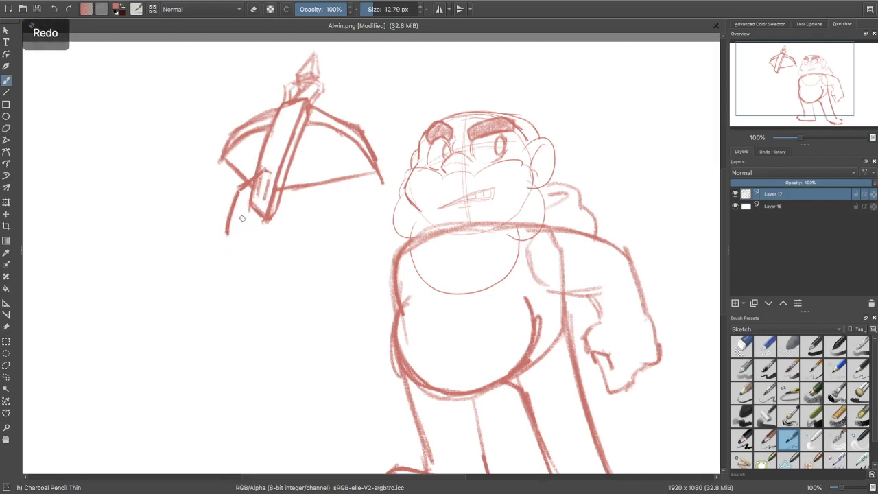
pyautogui.moveTo(227, 236)
pyautogui.mouseDown()
pyautogui.moveTo(243, 210)
pyautogui.moveTo(227, 240)
pyautogui.mouseUp()
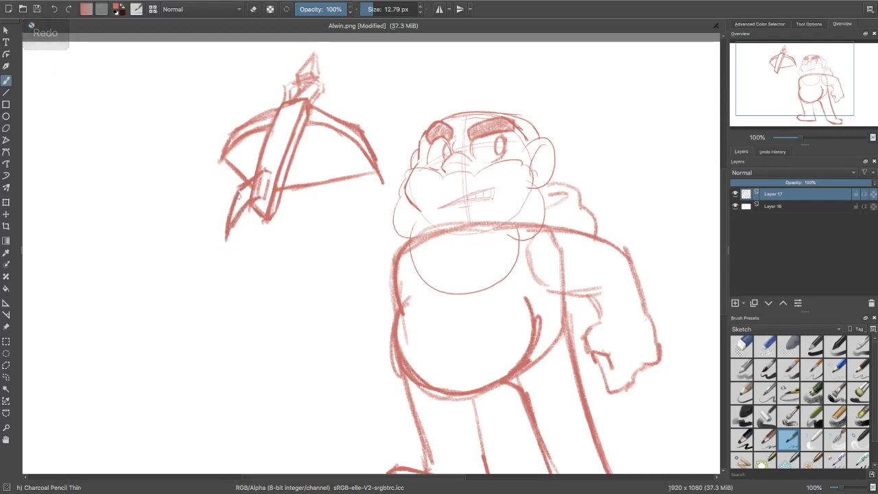
pyautogui.moveTo(239, 189); pyautogui.dragTo(231, 229)
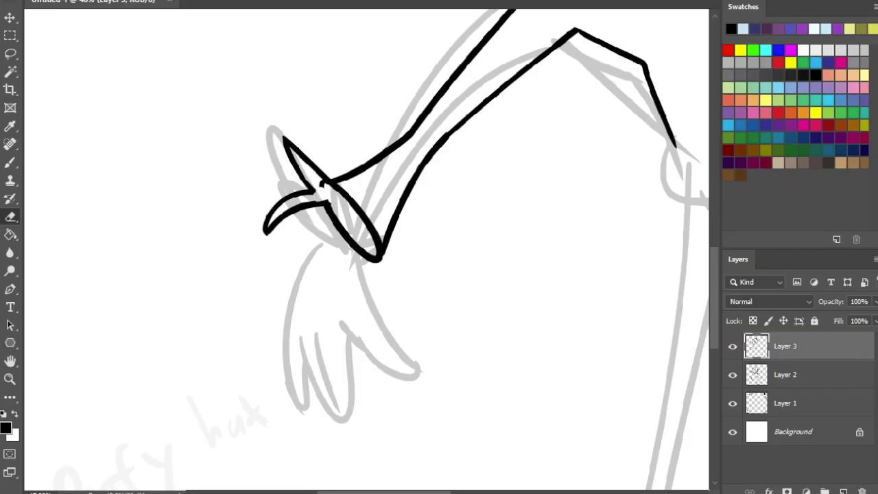
# - In Photoshop, erase the stray ink inside the cuff where the scarecrow's sleeve line meets it
pyautogui.press('b')
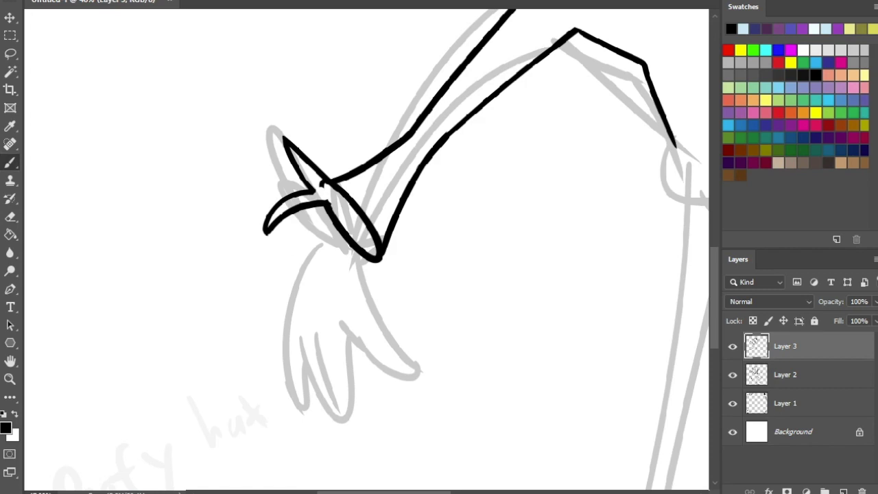
pyautogui.press('e')
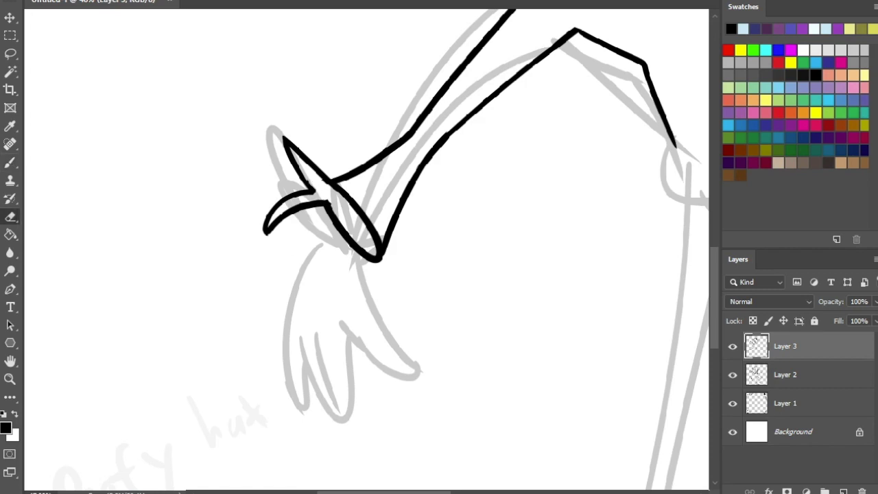
pyautogui.press('b')
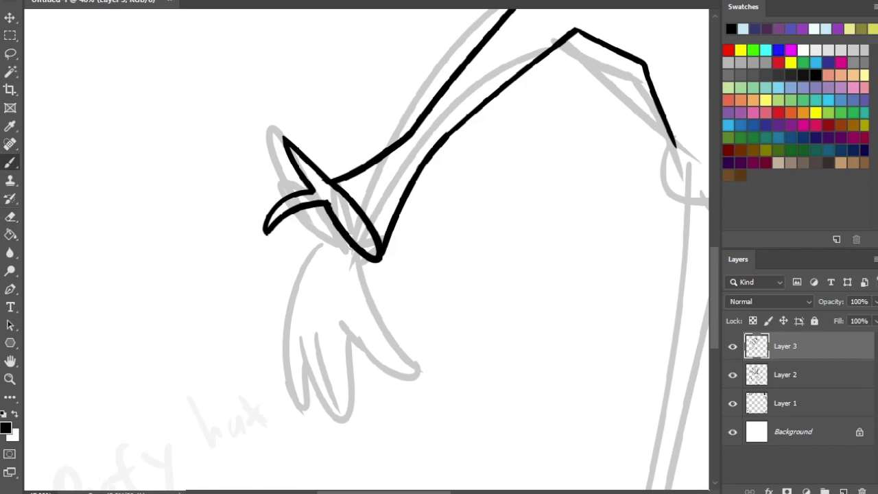
# - Ink the first slim finger of the scarecrow's hanging hand, running down from the cuff's lower corner
pyautogui.moveTo(366, 250); pyautogui.dragTo(349, 204)
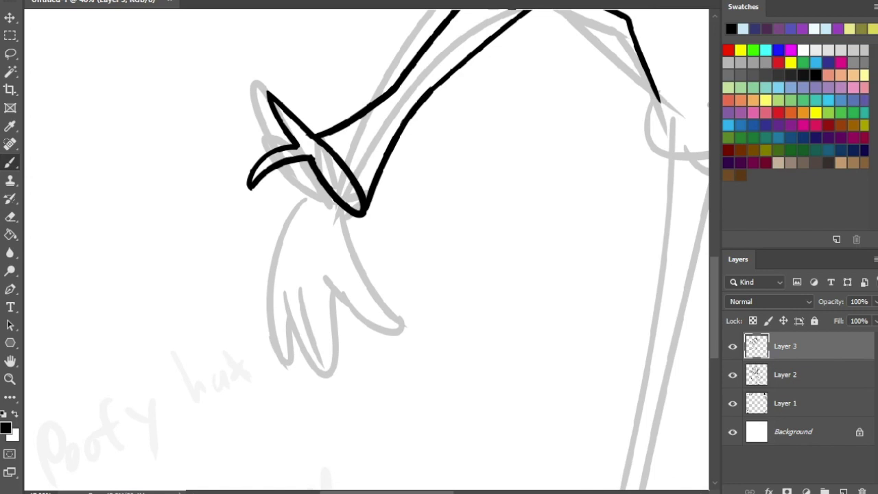
pyautogui.moveTo(314, 172); pyautogui.dragTo(269, 235)
pyautogui.hotkey('ctrl', 'z')
pyautogui.moveTo(338, 274); pyautogui.dragTo(357, 258)
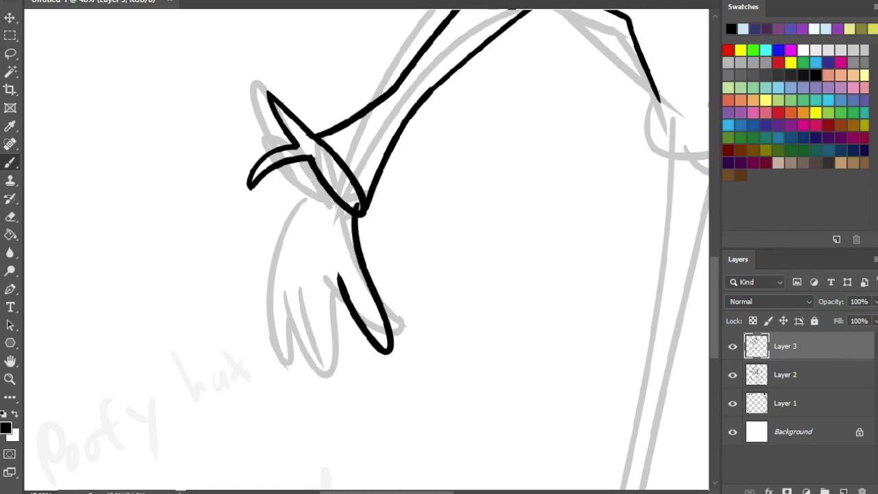
pyautogui.hotkey('ctrl', 'z')
pyautogui.moveTo(363, 215)
pyautogui.mouseDown()
pyautogui.moveTo(359, 278)
pyautogui.moveTo(343, 250)
pyautogui.mouseUp()
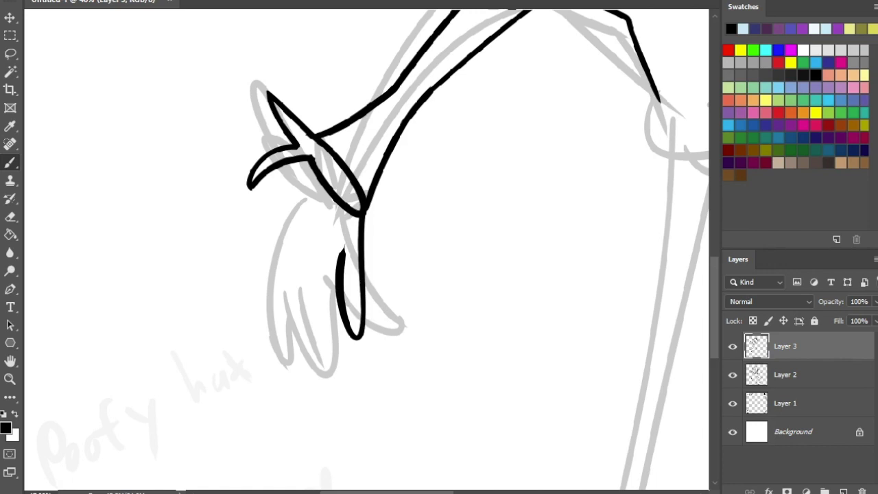
# - Ink a second rounded finger beside the first on the hanging hand, redoing the stroke for a better shape
pyautogui.moveTo(335, 267)
pyautogui.mouseDown()
pyautogui.moveTo(337, 331)
pyautogui.moveTo(318, 355)
pyautogui.moveTo(305, 265)
pyautogui.mouseUp()
pyautogui.hotkey('ctrl', 'z')
pyautogui.hotkey('ctrl', 'z')
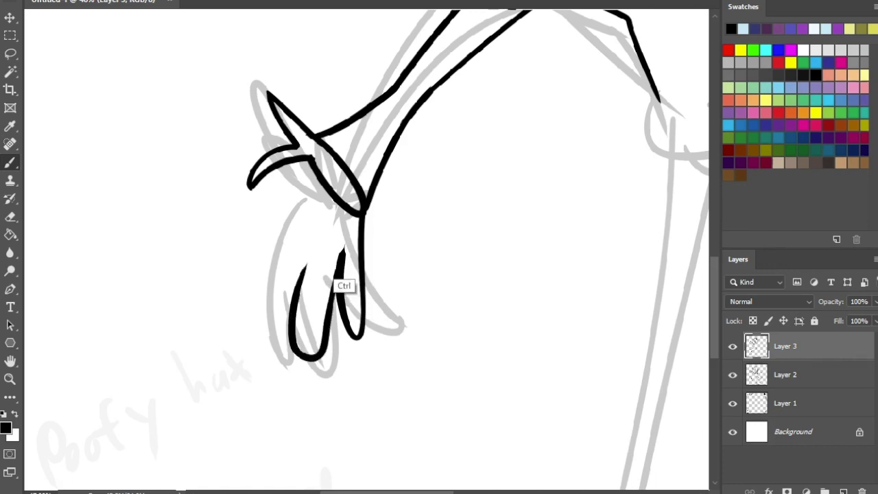
pyautogui.hotkey('ctrl', 'z')
pyautogui.moveTo(291, 312); pyautogui.dragTo(322, 360)
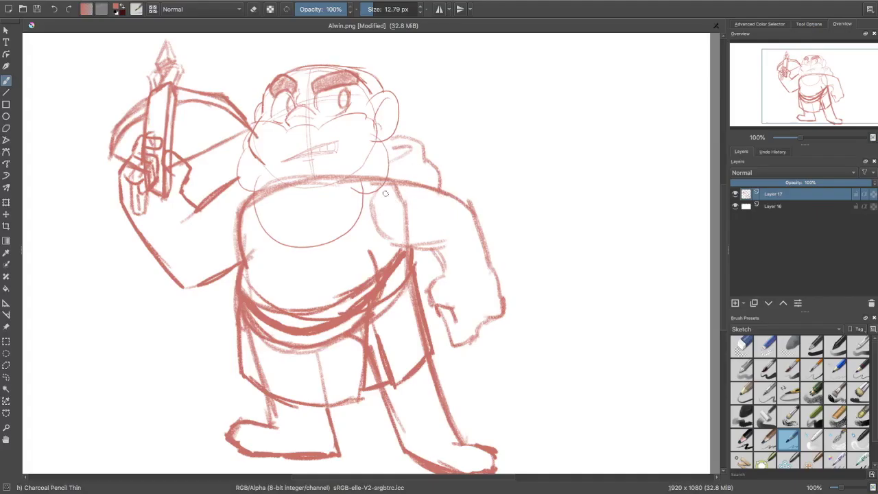
# - In Krita, try redrawing the shoulder and armpit lines of the character's lowered arm and undo them
pyautogui.moveTo(378, 191); pyautogui.dragTo(415, 179)
pyautogui.moveTo(398, 181); pyautogui.dragTo(402, 238)
pyautogui.moveTo(379, 198); pyautogui.dragTo(401, 244)
pyautogui.hotkey('ctrl', 'z')
pyautogui.hotkey('ctrl', 'z')
pyautogui.hotkey('ctrl', 'z')
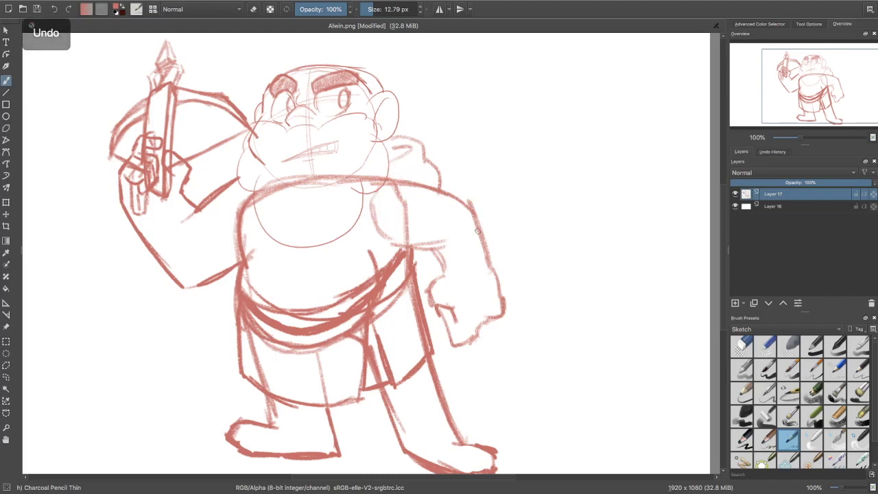
# - Rework the upper line of the raised forearm near the wrist holding the crossbow
pyautogui.moveTo(807, 80); pyautogui.dragTo(805, 83)
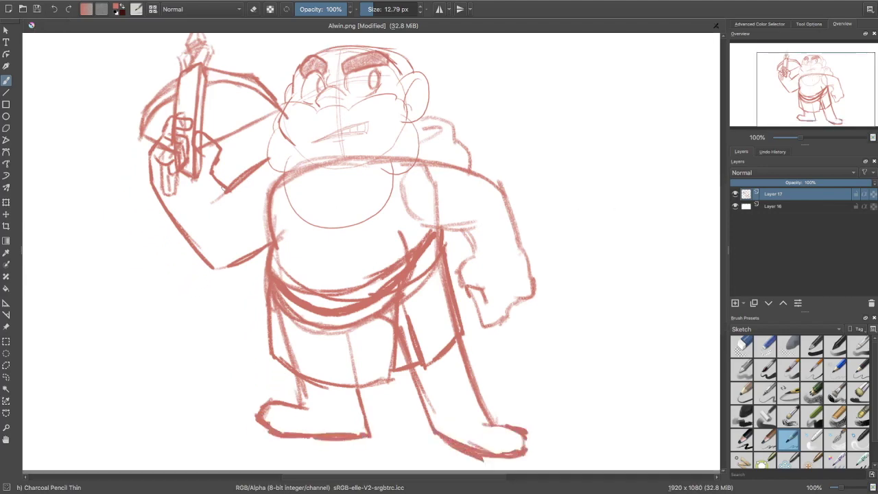
pyautogui.moveTo(228, 196)
pyautogui.mouseDown()
pyautogui.moveTo(270, 168)
pyautogui.moveTo(247, 184)
pyautogui.mouseUp()
pyautogui.press('e')
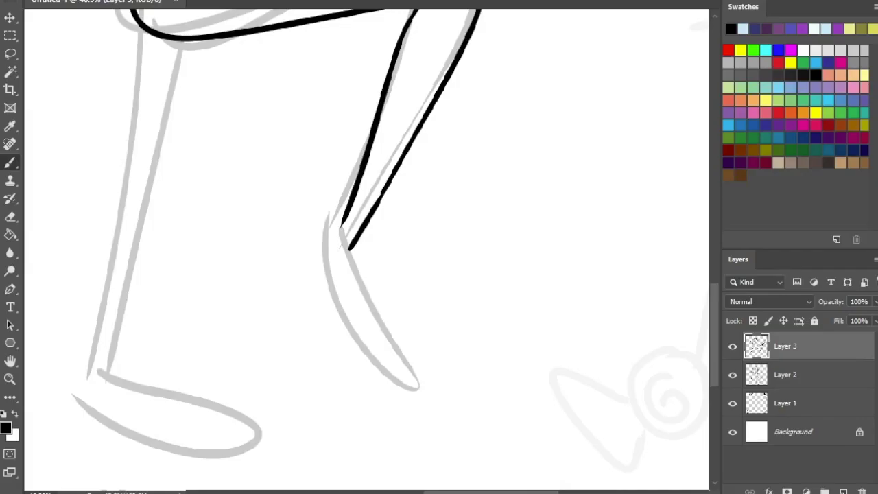
# - In Photoshop, ink the scarecrow's long pointed foot below the bent leg and join its outline to the heel
pyautogui.moveTo(350, 248)
pyautogui.mouseDown()
pyautogui.moveTo(417, 380)
pyautogui.moveTo(313, 213)
pyautogui.mouseUp()
pyautogui.hotkey('ctrl', 'z')
pyautogui.hotkey('ctrl', 'z')
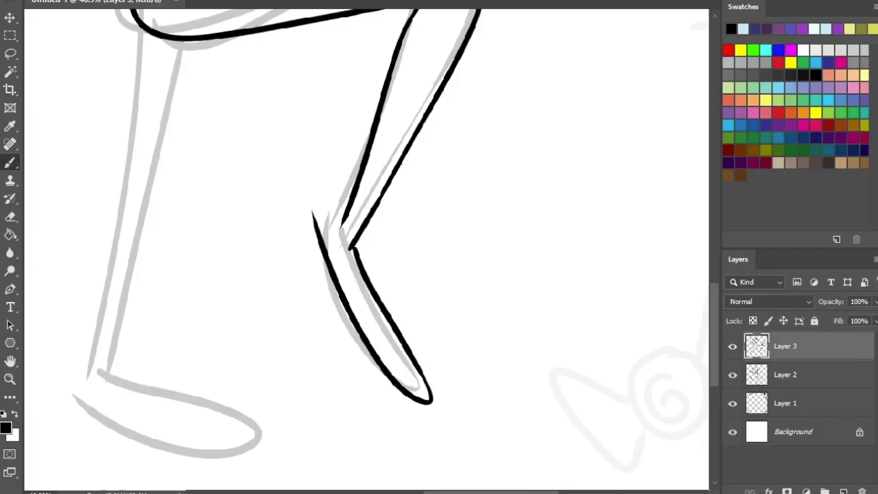
pyautogui.hotkey('ctrl', 'z')
pyautogui.moveTo(350, 247); pyautogui.dragTo(395, 317)
pyautogui.hotkey('ctrl', 'z')
pyautogui.moveTo(351, 247)
pyautogui.mouseDown()
pyautogui.moveTo(365, 272)
pyautogui.moveTo(335, 264)
pyautogui.mouseUp()
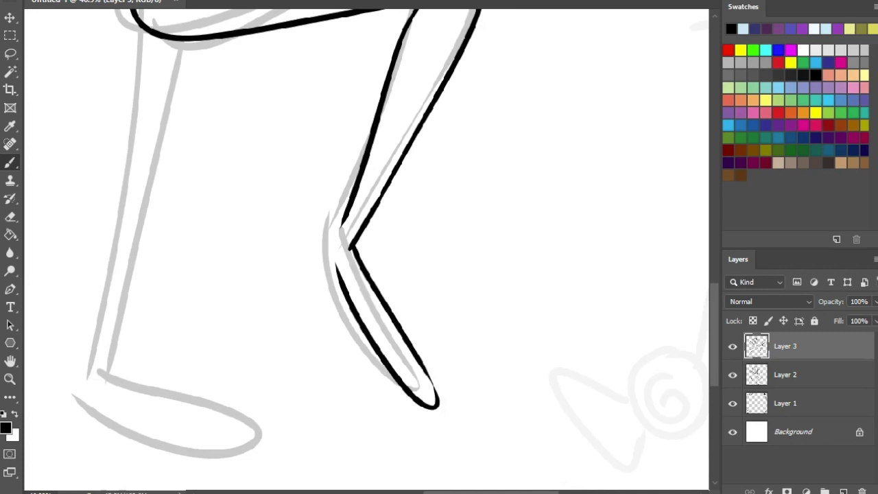
pyautogui.hotkey('ctrl', 'z')
pyautogui.moveTo(345, 214)
pyautogui.mouseDown()
pyautogui.moveTo(338, 277)
pyautogui.moveTo(330, 253)
pyautogui.moveTo(342, 291)
pyautogui.mouseUp()
pyautogui.hotkey('ctrl', 'z')
pyautogui.hotkey('ctrl', 'z')
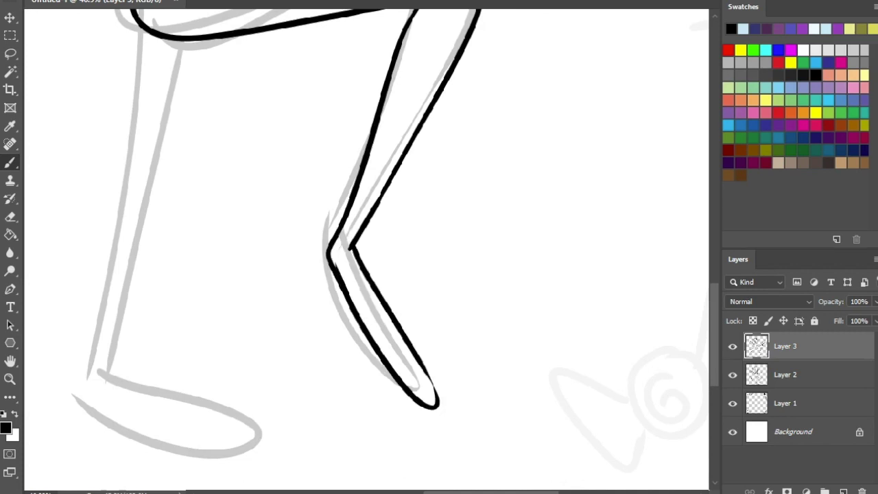
# - Clean up the overlapping ink at the foot's heel corner and sharpen the joint with the shin
pyautogui.moveTo(426, 370); pyautogui.dragTo(436, 395)
pyautogui.hotkey('ctrl', 'z')
pyautogui.press('e')
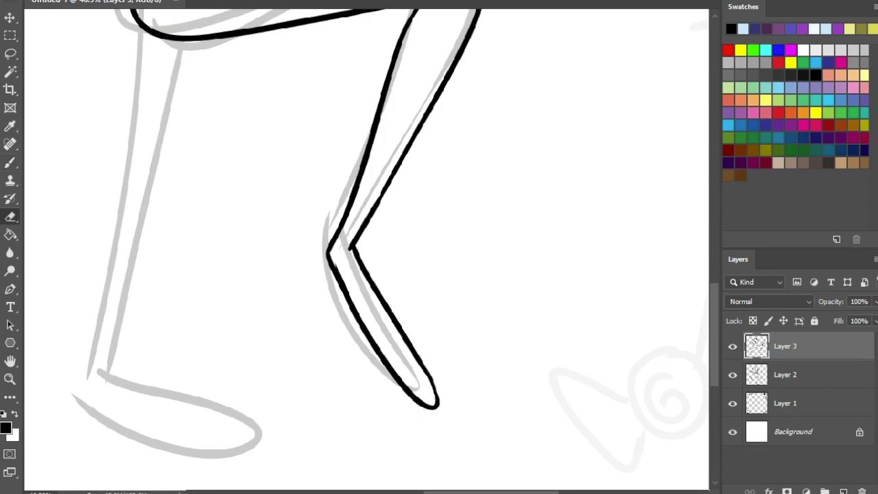
pyautogui.moveTo(336, 263); pyautogui.dragTo(344, 279)
pyautogui.press('b')
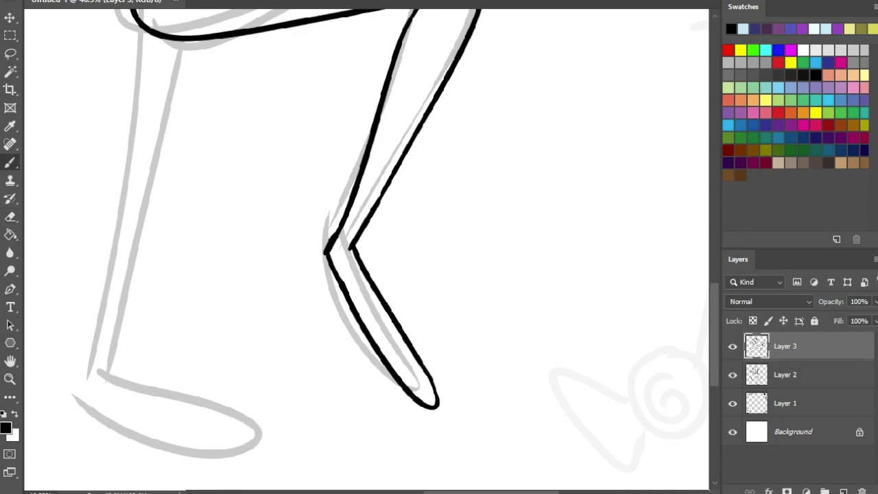
# - Ink a rounded loop with an inner line against the back of the shin, just above the ankle
pyautogui.moveTo(329, 253)
pyautogui.mouseDown()
pyautogui.moveTo(288, 417)
pyautogui.moveTo(295, 310)
pyautogui.mouseUp()
pyautogui.moveTo(310, 226); pyautogui.dragTo(310, 281)
pyautogui.hotkey('ctrl', 'z')
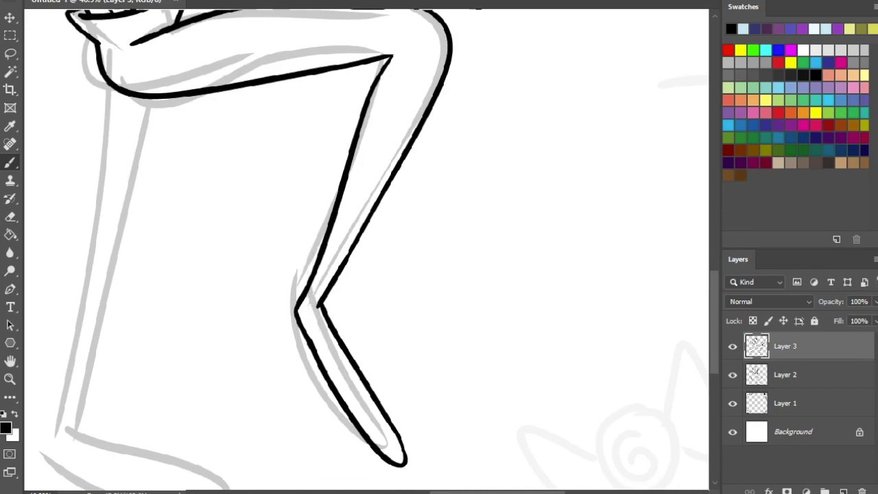
pyautogui.moveTo(323, 215)
pyautogui.mouseDown()
pyautogui.moveTo(307, 277)
pyautogui.moveTo(330, 223)
pyautogui.moveTo(313, 258)
pyautogui.moveTo(338, 239)
pyautogui.moveTo(367, 267)
pyautogui.mouseUp()
pyautogui.hotkey('ctrl', 'z')
pyautogui.hotkey('ctrl', 'z')
pyautogui.hotkey('ctrl', 'z')
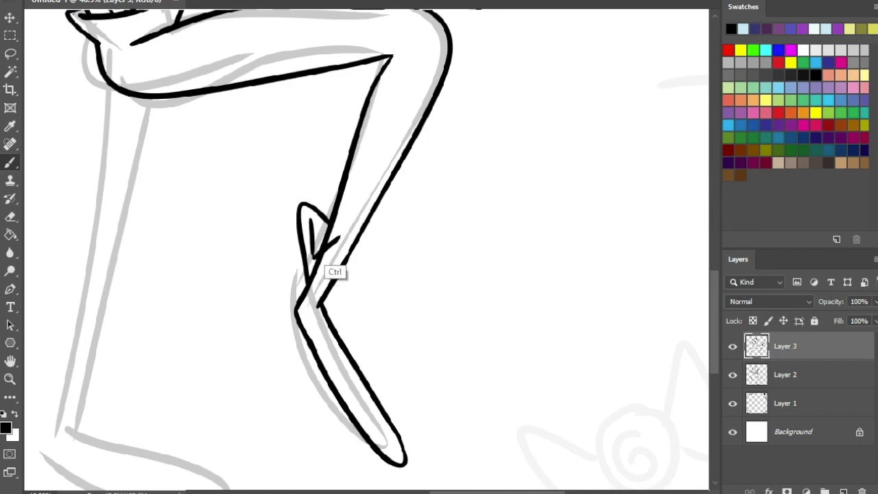
# - Try inking a band from the ankle loop across the shin and undo the strokes
pyautogui.moveTo(336, 240)
pyautogui.mouseDown()
pyautogui.moveTo(364, 242)
pyautogui.moveTo(370, 262)
pyautogui.moveTo(363, 240)
pyautogui.mouseUp()
pyautogui.hotkey('ctrl', 'z')
pyautogui.hotkey('ctrl', 'z')
pyautogui.hotkey('ctrl', 'z')
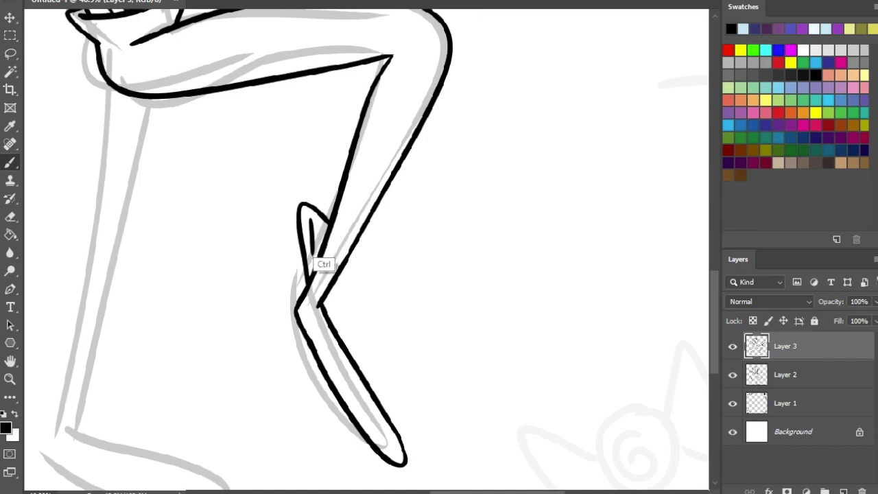
pyautogui.moveTo(315, 256)
pyautogui.mouseDown()
pyautogui.moveTo(330, 246)
pyautogui.moveTo(350, 266)
pyautogui.moveTo(362, 241)
pyautogui.mouseUp()
pyautogui.hotkey('ctrl', 'z')
pyautogui.hotkey('ctrl', 'z')
pyautogui.hotkey('ctrl', 'z')
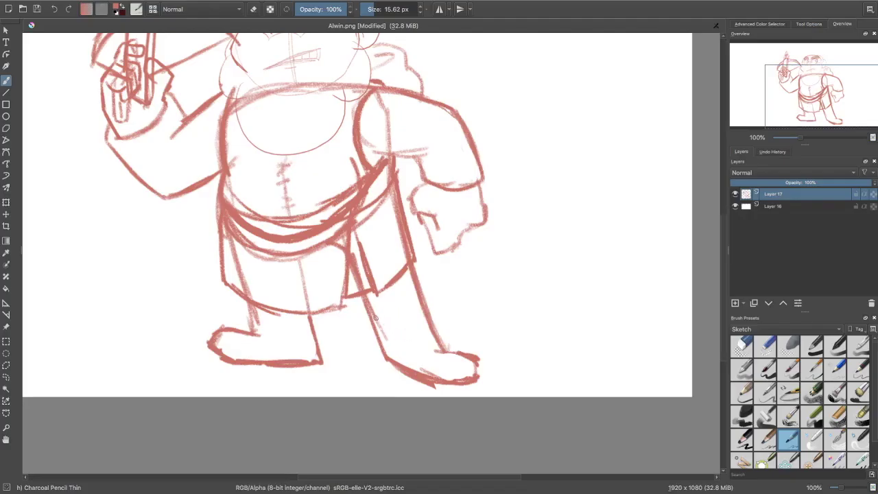
# - In Krita, try sketching a curved band across the forward leg's shin and undo it
pyautogui.moveTo(376, 320); pyautogui.dragTo(433, 338)
pyautogui.hotkey('ctrl', 'z')
pyautogui.moveTo(375, 317); pyautogui.dragTo(427, 320)
pyautogui.hotkey('ctrl', 'z')
pyautogui.hotkey('ctrl', 'z')
# - Sketch two curved bands across the forward leg's shin and one across the other leg's ankle
pyautogui.moveTo(557, 137)
pyautogui.mouseDown()
pyautogui.moveTo(585, 209)
pyautogui.moveTo(559, 140)
pyautogui.mouseUp()
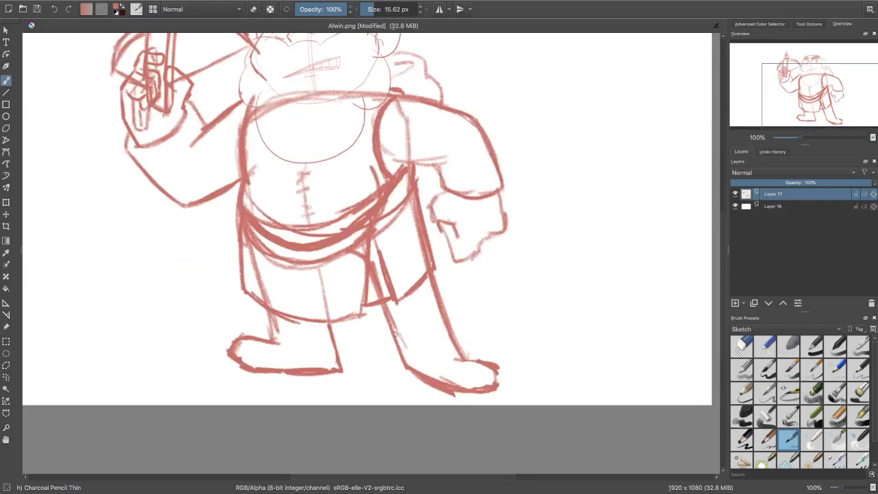
pyautogui.moveTo(398, 335); pyautogui.dragTo(452, 348)
pyautogui.moveTo(389, 307); pyautogui.dragTo(437, 318)
pyautogui.moveTo(275, 344)
pyautogui.mouseDown()
pyautogui.moveTo(323, 358)
pyautogui.moveTo(313, 339)
pyautogui.moveTo(277, 346)
pyautogui.moveTo(342, 355)
pyautogui.mouseUp()
pyautogui.hotkey('ctrl', 'z')
pyautogui.hotkey('ctrl', 'z')
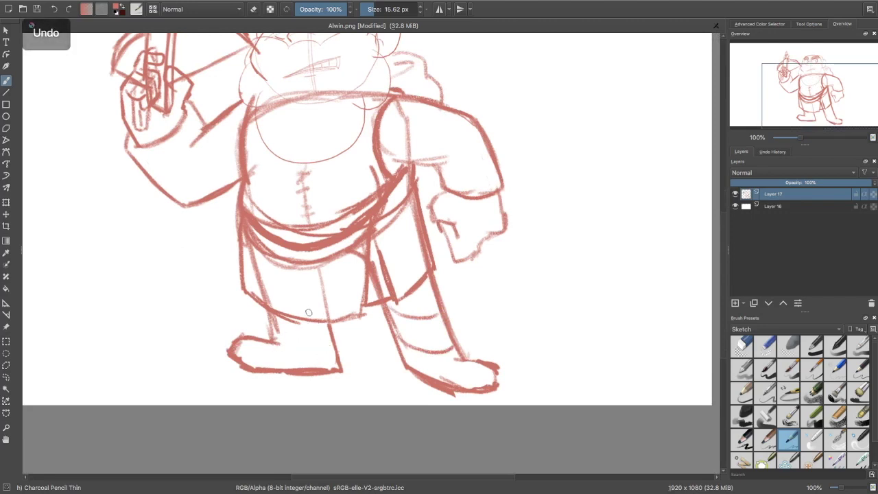
pyautogui.hotkey('ctrl', 'shift', 'z')
# - Add a new paint layer above the sketch on Layer 17
pyautogui.moveTo(810, 100)
pyautogui.mouseDown()
pyautogui.moveTo(812, 77)
pyautogui.moveTo(801, 89)
pyautogui.moveTo(812, 101)
pyautogui.mouseUp()
pyautogui.scroll(-2, 813, 102)
pyautogui.scroll(2, 800, 89)
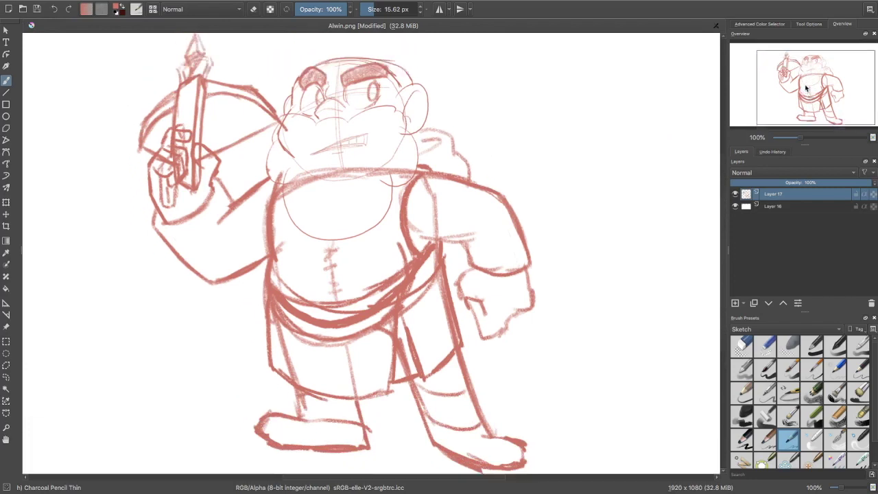
pyautogui.press('Insert')
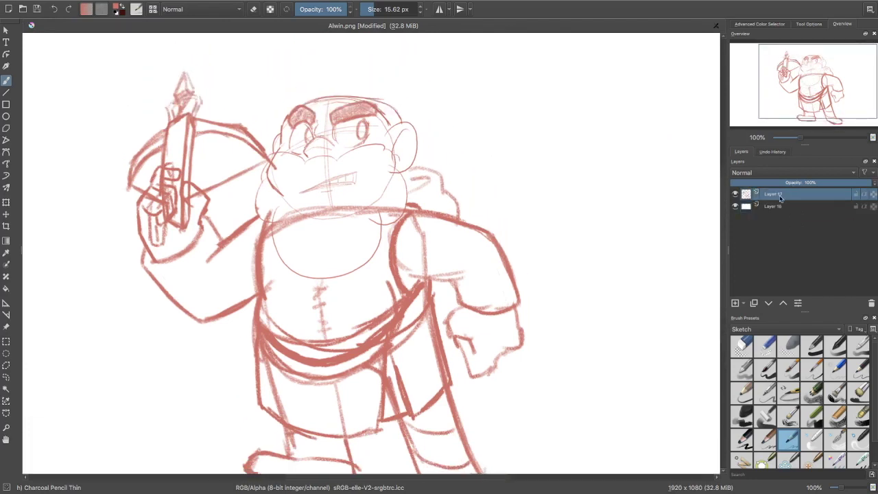
# - Choose the Ink-4 Pen Rough preset from the Ink brushes and bring up the Advanced Color Selector
pyautogui.click(788, 329)
pyautogui.click(746, 298)
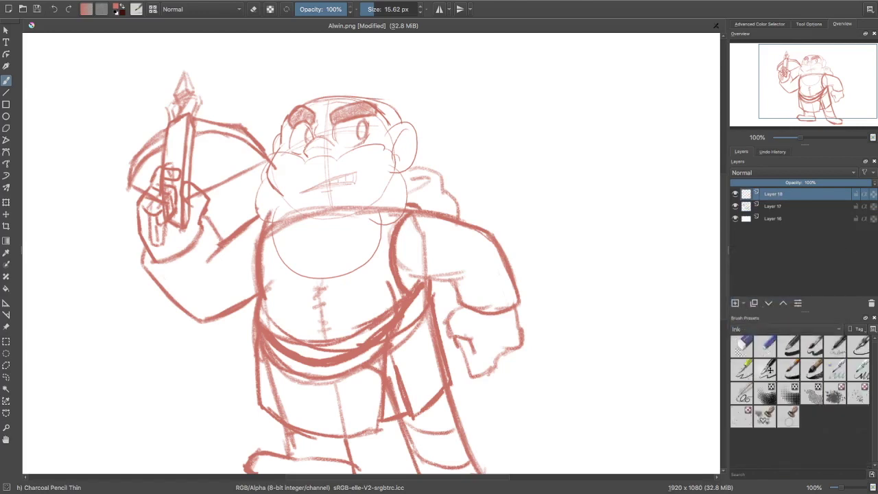
pyautogui.click(768, 368)
pyautogui.click(759, 24)
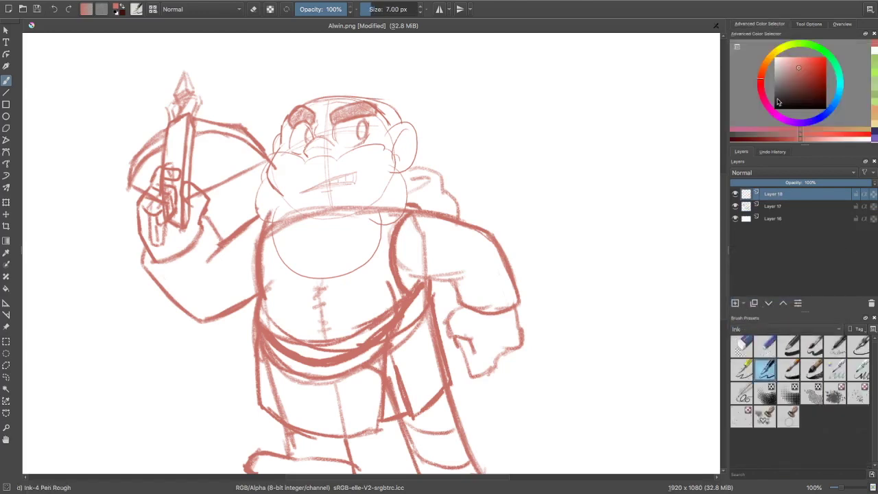
# - Pick a near-black dark red ink colour and set the brush size to 14.16 px
pyautogui.click(782, 96)
pyautogui.click(841, 24)
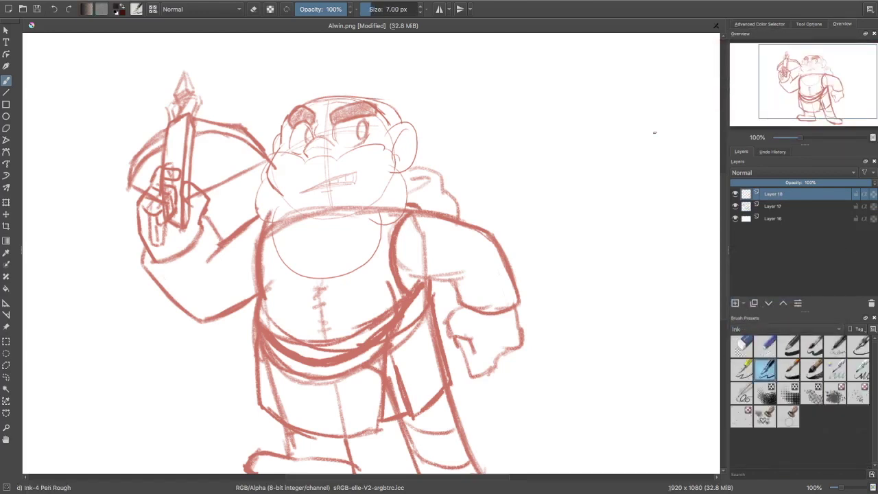
pyautogui.click(373, 10)
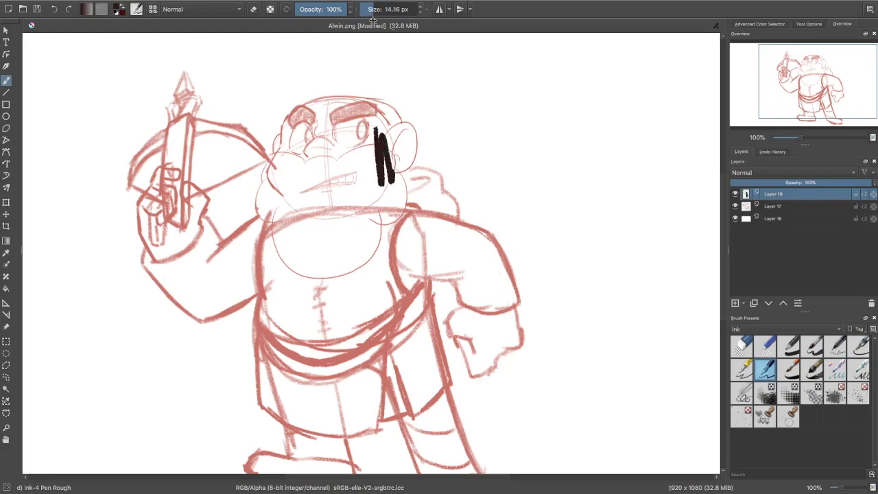
# - Try a few test ink strokes beside the character's eye and undo them
pyautogui.press('super+z')
pyautogui.press('super+z')
pyautogui.moveTo(377, 126); pyautogui.dragTo(384, 167)
pyautogui.moveTo(382, 128)
pyautogui.mouseDown()
pyautogui.moveTo(391, 170)
pyautogui.moveTo(410, 175)
pyautogui.mouseUp()
pyautogui.press('super+z')
pyautogui.press('super+z')
pyautogui.press('super+z')
# - Lower the opacity of the sketch on Layer 17 to 63% and make Layer 18 active again for inking
pyautogui.press('super+plus')
pyautogui.press('super+plus')
pyautogui.moveTo(813, 91); pyautogui.dragTo(809, 77)
pyautogui.click(809, 205)
pyautogui.moveTo(809, 182); pyautogui.dragTo(823, 186)
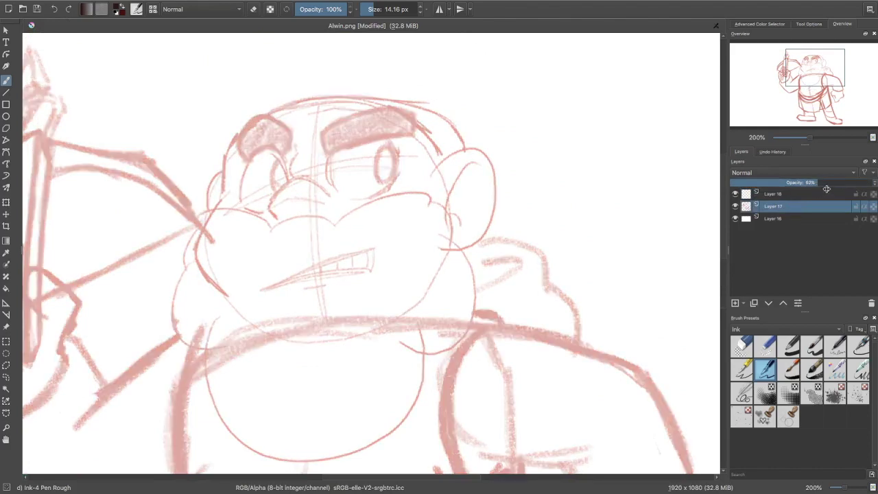
pyautogui.click(819, 196)
pyautogui.click(759, 24)
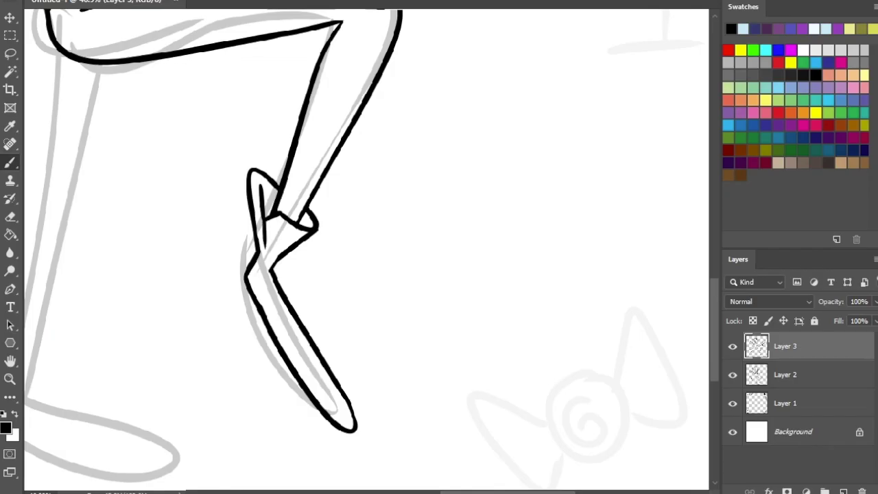
pyautogui.moveTo(366, 249)
pyautogui.mouseDown()
pyautogui.moveTo(380, 201)
pyautogui.moveTo(344, 368)
pyautogui.moveTo(381, 301)
pyautogui.moveTo(412, 353)
pyautogui.moveTo(361, 488)
pyautogui.moveTo(436, 285)
pyautogui.moveTo(398, 282)
pyautogui.moveTo(391, 249)
pyautogui.mouseUp()
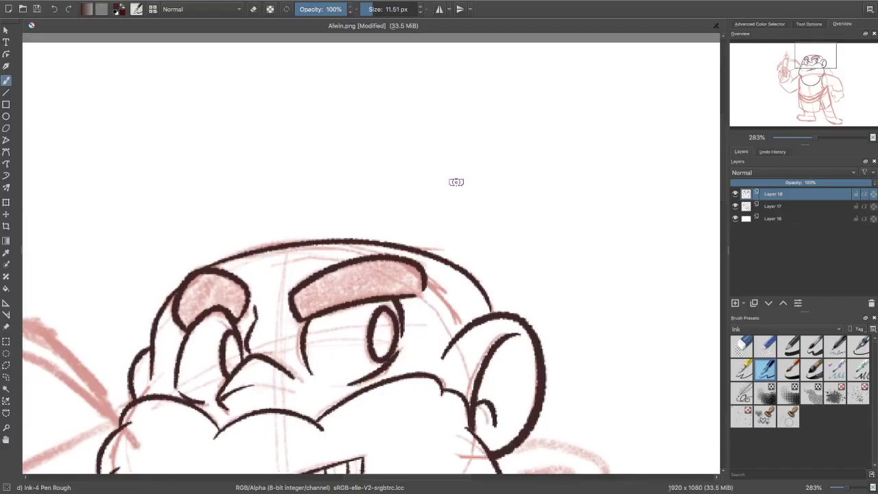
pyautogui.hotkey('ctrl', '-')
pyautogui.hotkey('ctrl', '-')
pyautogui.hotkey('ctrl', '-')
pyautogui.hotkey('ctrl', '-')
pyautogui.hotkey('ctrl', '-')
pyautogui.hotkey('ctrl', '+')
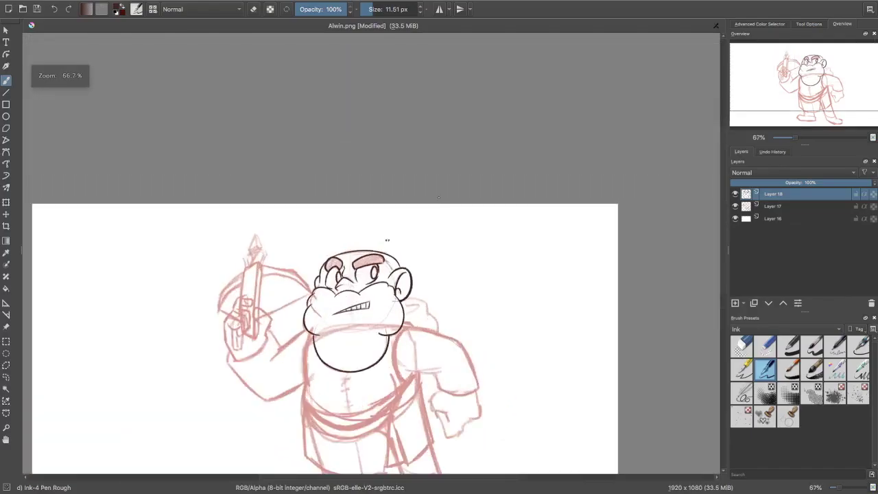
pyautogui.hotkey('ctrl', '+')
pyautogui.hotkey('ctrl', '+')
pyautogui.moveTo(405, 225); pyautogui.dragTo(404, 147)
pyautogui.hotkey('ctrl', '-')
pyautogui.moveTo(603, 214)
pyautogui.mouseDown()
pyautogui.moveTo(605, 200)
pyautogui.moveTo(563, 216)
pyautogui.mouseUp()
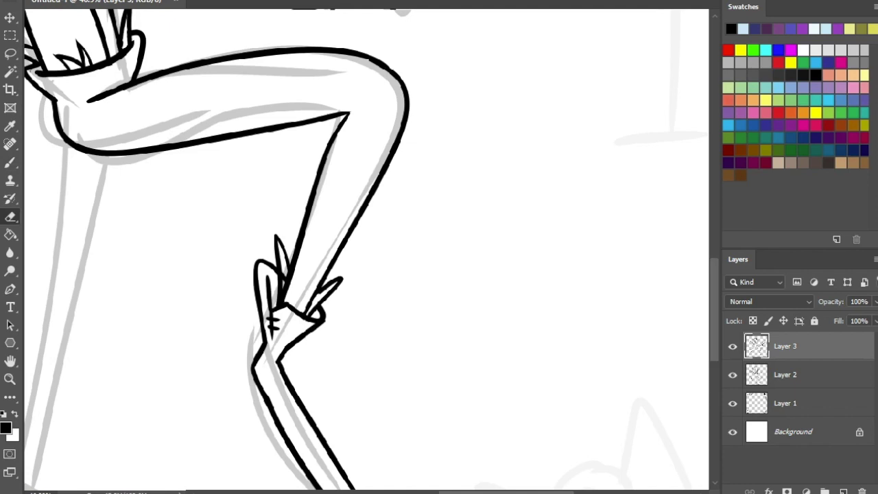
# - In Photoshop, try inking the edge of the scarecrow's standing leg below the raised thigh and undo the strokes
pyautogui.press('b')
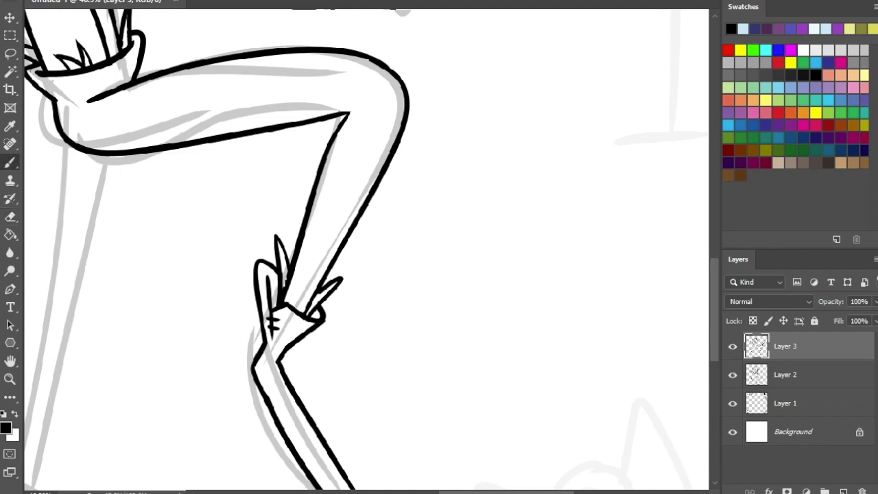
pyautogui.moveTo(288, 270)
pyautogui.mouseDown()
pyautogui.moveTo(281, 289)
pyautogui.moveTo(311, 306)
pyautogui.moveTo(416, 268)
pyautogui.moveTo(437, 224)
pyautogui.moveTo(475, 349)
pyautogui.moveTo(487, 230)
pyautogui.mouseUp()
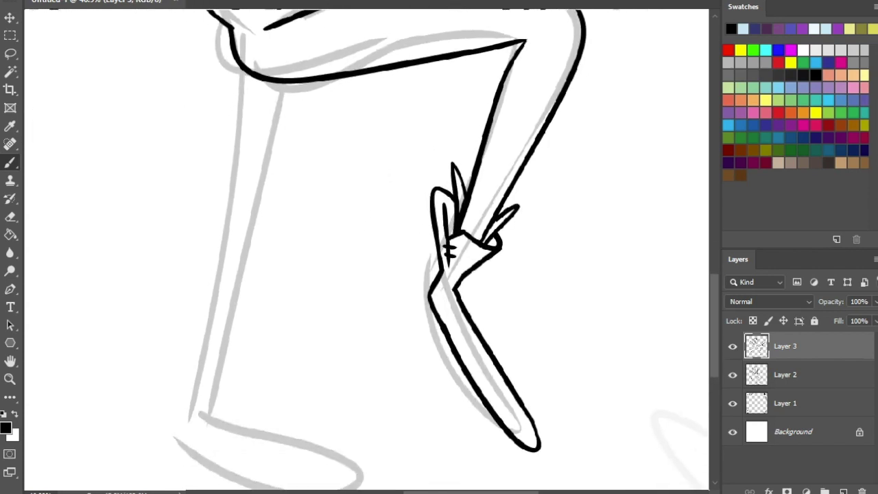
pyautogui.moveTo(438, 205); pyautogui.dragTo(440, 326)
pyautogui.hotkey('ctrl', 'z')
pyautogui.moveTo(306, 204)
pyautogui.mouseDown()
pyautogui.moveTo(296, 281)
pyautogui.moveTo(233, 454)
pyautogui.mouseUp()
pyautogui.moveTo(237, 442); pyautogui.dragTo(252, 344)
pyautogui.hotkey('ctrl', 'z')
pyautogui.hotkey('ctrl', 'z')
pyautogui.moveTo(309, 105)
pyautogui.mouseDown()
pyautogui.moveTo(303, 184)
pyautogui.moveTo(245, 399)
pyautogui.moveTo(268, 291)
pyautogui.moveTo(226, 433)
pyautogui.moveTo(227, 425)
pyautogui.mouseUp()
pyautogui.hotkey('ctrl', 'z')
pyautogui.hotkey('ctrl', 'z')
pyautogui.hotkey('ctrl', 'z')
# - Ink both edges of the standing leg from the raised thigh down to the ankle and erase the overlap at the thigh
pyautogui.moveTo(316, 103)
pyautogui.mouseDown()
pyautogui.moveTo(314, 159)
pyautogui.moveTo(227, 428)
pyautogui.moveTo(310, 180)
pyautogui.moveTo(229, 411)
pyautogui.mouseUp()
pyautogui.hotkey('ctrl', 'z')
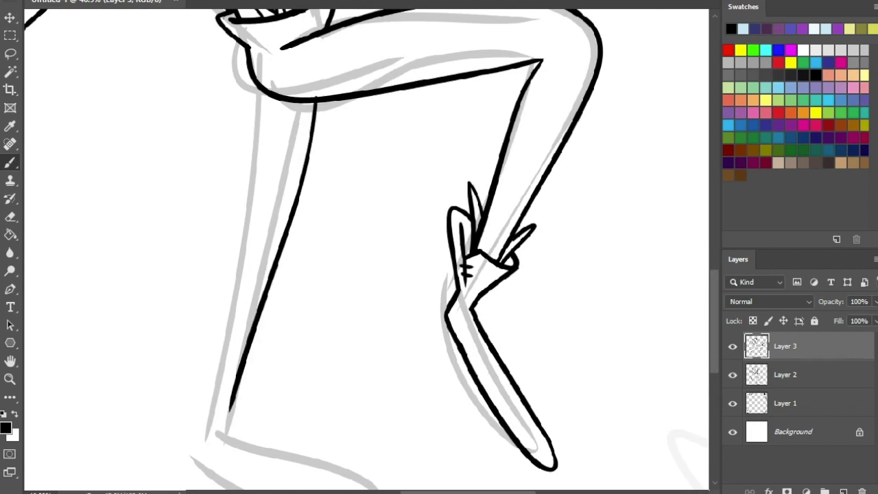
pyautogui.moveTo(259, 95); pyautogui.dragTo(216, 394)
pyautogui.moveTo(277, 272); pyautogui.dragTo(224, 437)
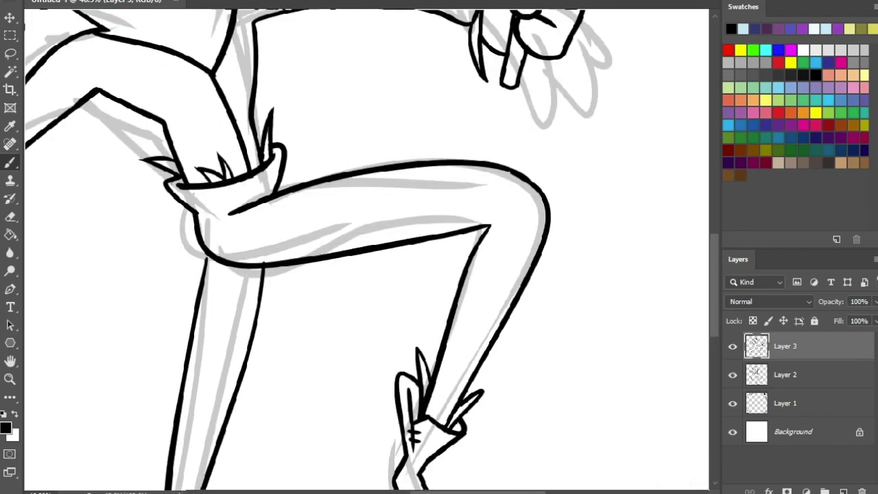
pyautogui.press('e')
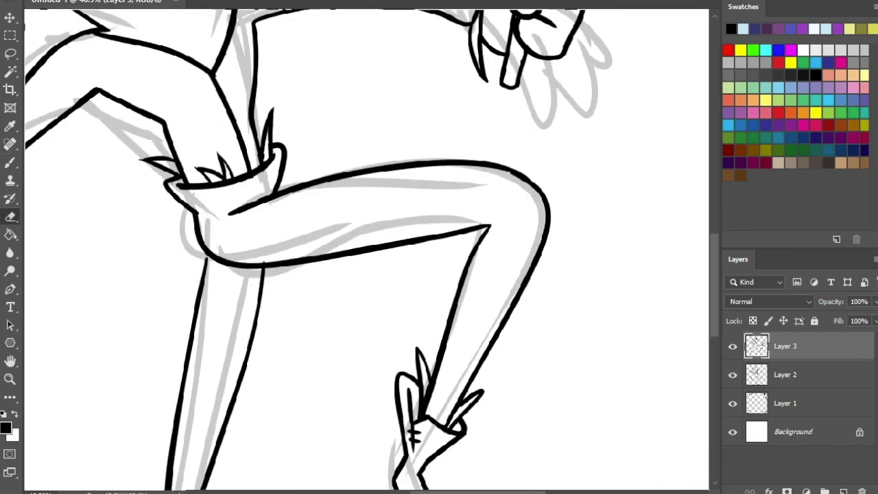
pyautogui.click(265, 263)
pyautogui.press('b')
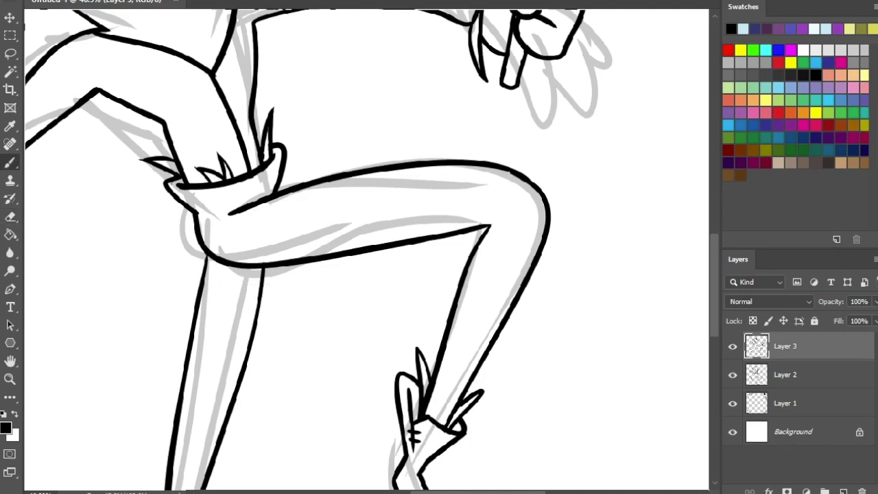
# - Ink a boot cuff with a downward-pointing fold at the back around the standing leg's ankle
pyautogui.moveTo(342, 404); pyautogui.dragTo(404, 92)
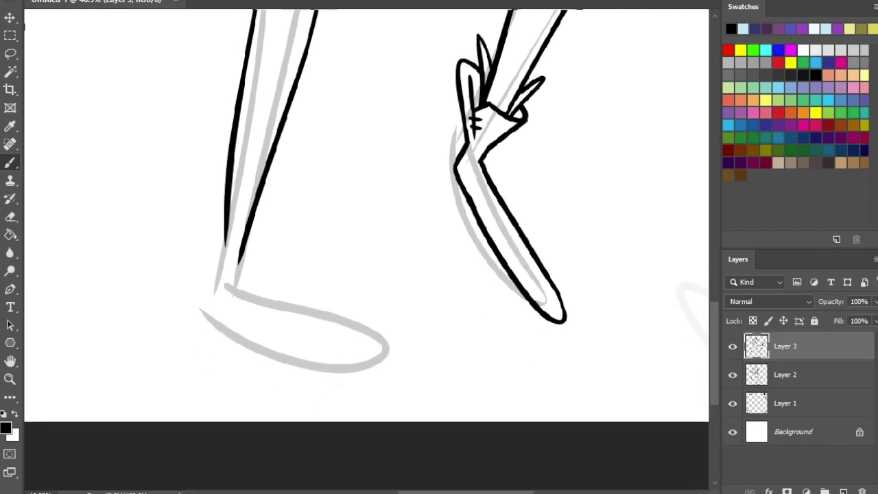
pyautogui.moveTo(200, 223); pyautogui.dragTo(254, 229)
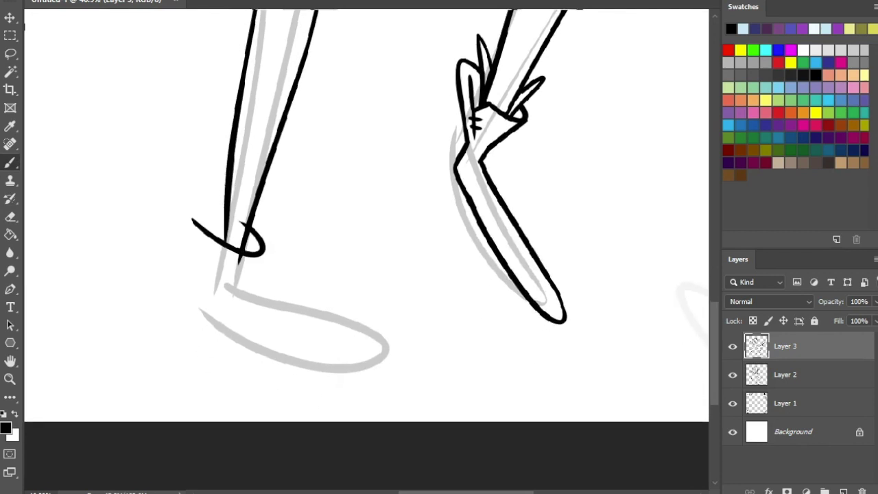
pyautogui.hotkey('ctrl', 'z')
pyautogui.moveTo(201, 224)
pyautogui.mouseDown()
pyautogui.moveTo(254, 229)
pyautogui.moveTo(190, 213)
pyautogui.moveTo(197, 255)
pyautogui.moveTo(203, 228)
pyautogui.moveTo(200, 241)
pyautogui.mouseUp()
pyautogui.hotkey('ctrl', 'z')
pyautogui.hotkey('ctrl', 'z')
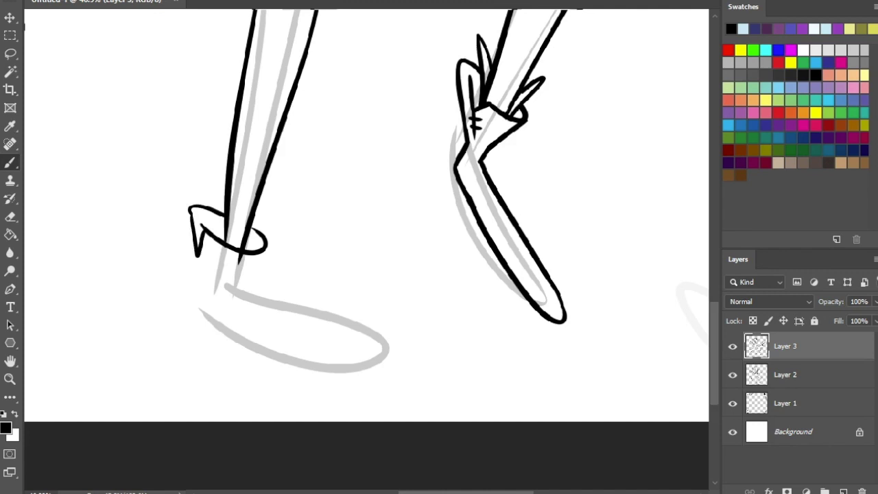
# - Touch up the standing leg's ankle lines and erase the ends that stick out below the cuff
pyautogui.press('e')
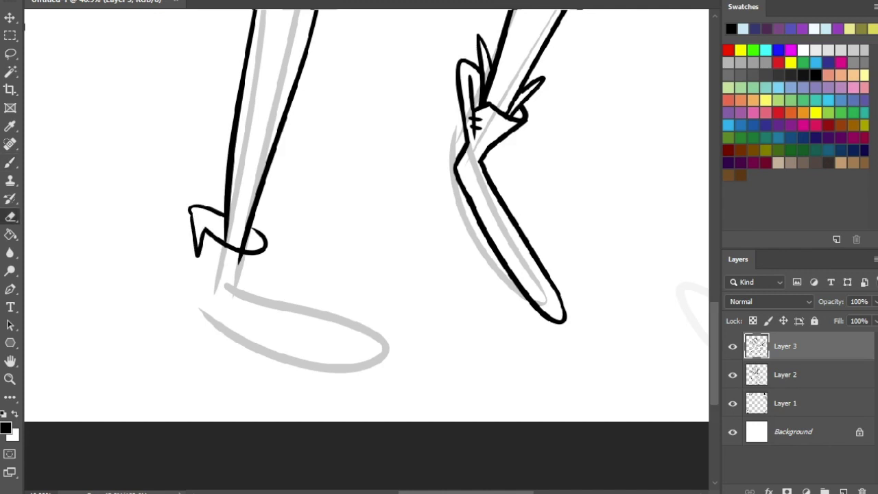
pyautogui.press('b')
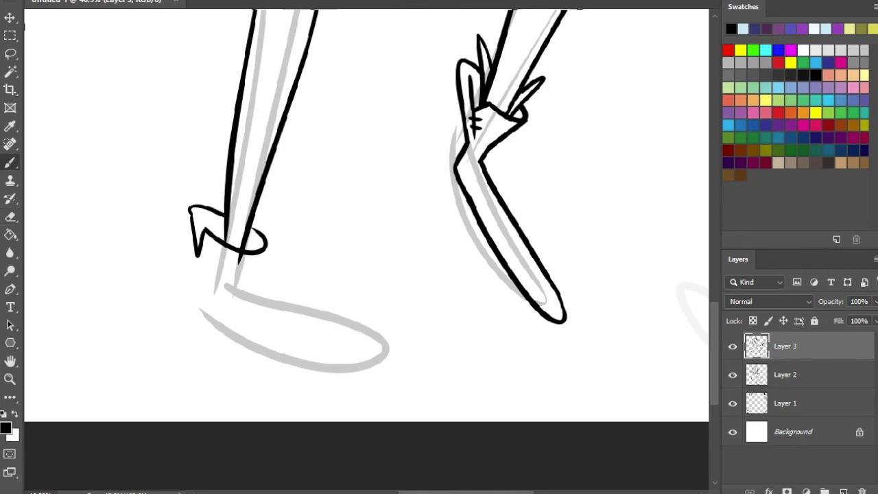
pyautogui.moveTo(249, 228); pyautogui.dragTo(257, 232)
pyautogui.press('e')
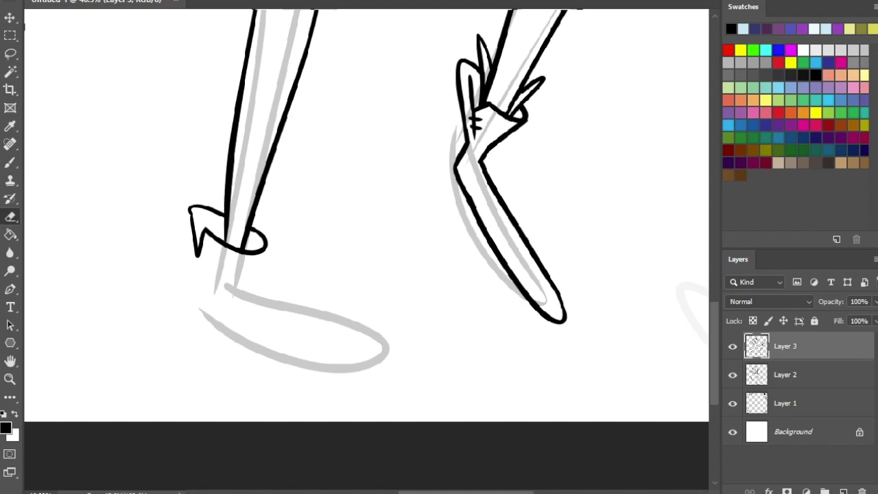
pyautogui.press('b')
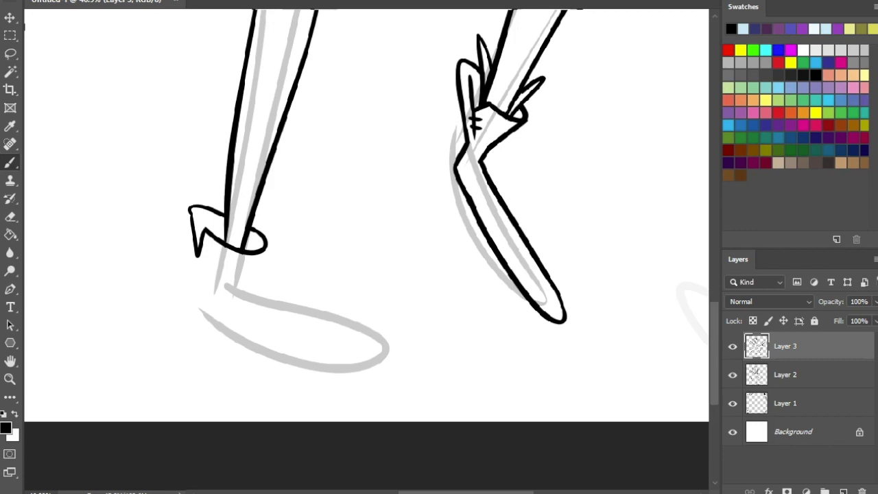
# - Try inking the boot's front and back edges down from the cuff and undo them
pyautogui.moveTo(265, 251); pyautogui.dragTo(214, 285)
pyautogui.moveTo(188, 213); pyautogui.dragTo(190, 285)
pyautogui.hotkey('ctrl', 'z')
pyautogui.hotkey('ctrl', 'z')
pyautogui.hotkey('ctrl', 'z')
pyautogui.hotkey('ctrl', 'z')
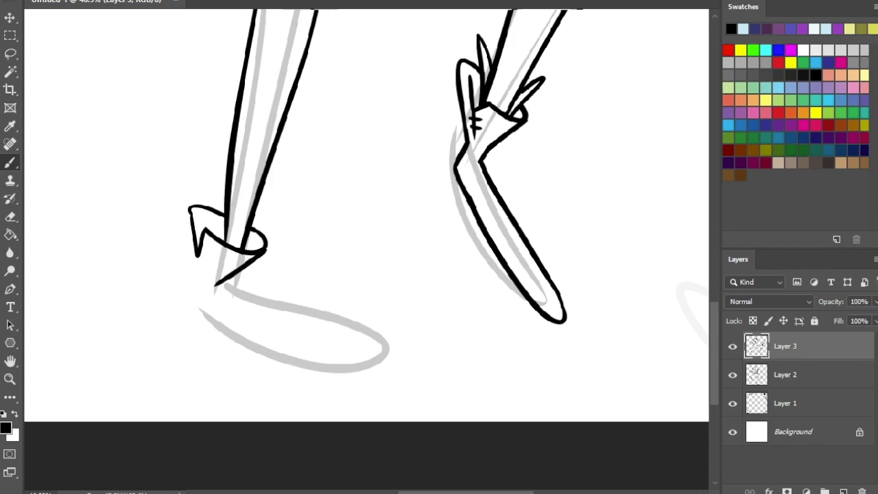
pyautogui.moveTo(246, 262); pyautogui.dragTo(253, 309)
pyautogui.hotkey('ctrl', 'z')
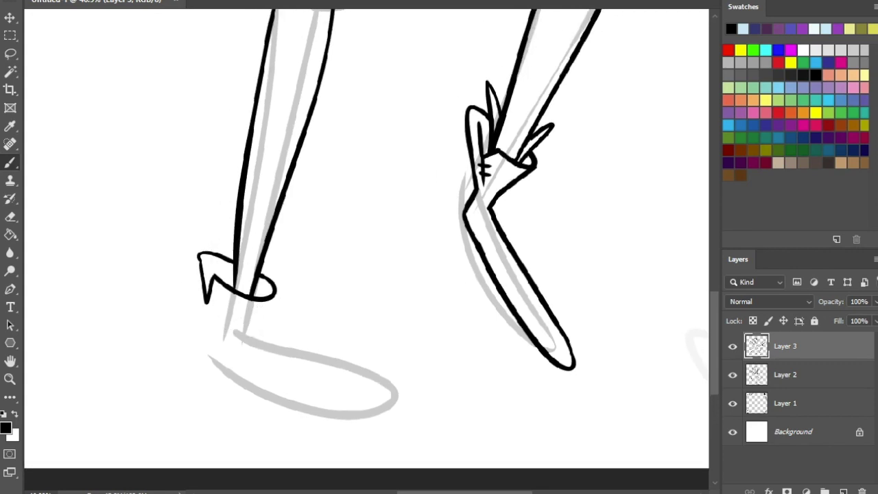
# - Erase the pointed cuff from around the standing leg's ankle
pyautogui.press('e')
pyautogui.moveTo(201, 259)
pyautogui.mouseDown()
pyautogui.moveTo(211, 288)
pyautogui.moveTo(226, 274)
pyautogui.moveTo(231, 288)
pyautogui.moveTo(259, 300)
pyautogui.moveTo(275, 288)
pyautogui.mouseUp()
pyautogui.press('b')
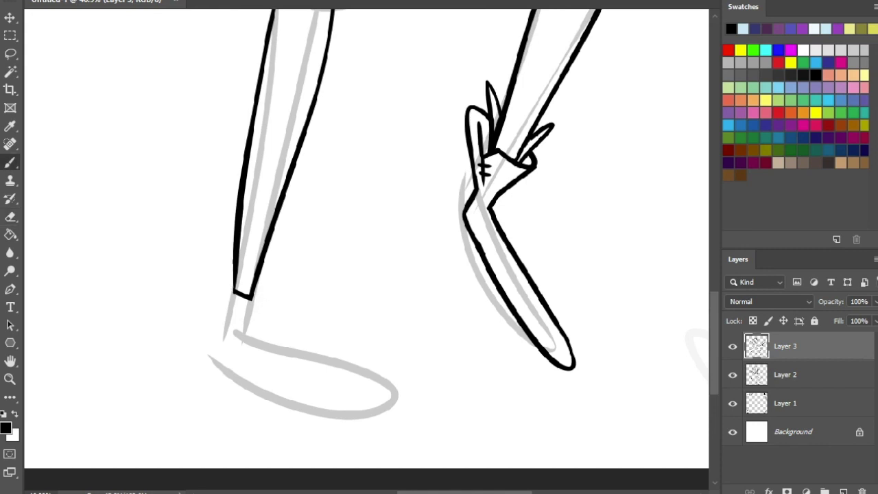
# - Ink a slanted oval cuff around the standing leg's ankle and cut a pointed notch into its front rim
pyautogui.moveTo(232, 268); pyautogui.dragTo(274, 307)
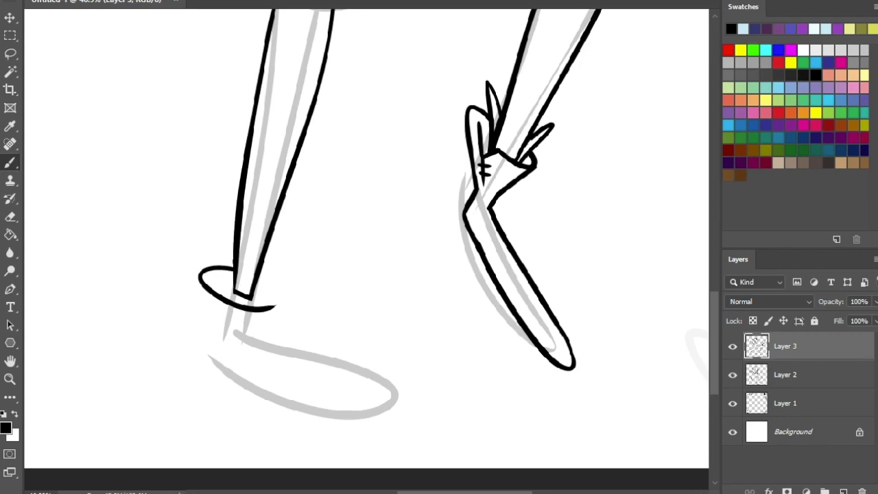
pyautogui.hotkey('ctrl', 'z')
pyautogui.moveTo(215, 278)
pyautogui.mouseDown()
pyautogui.moveTo(260, 267)
pyautogui.moveTo(221, 287)
pyautogui.moveTo(262, 343)
pyautogui.mouseUp()
pyautogui.hotkey('ctrl', 'z')
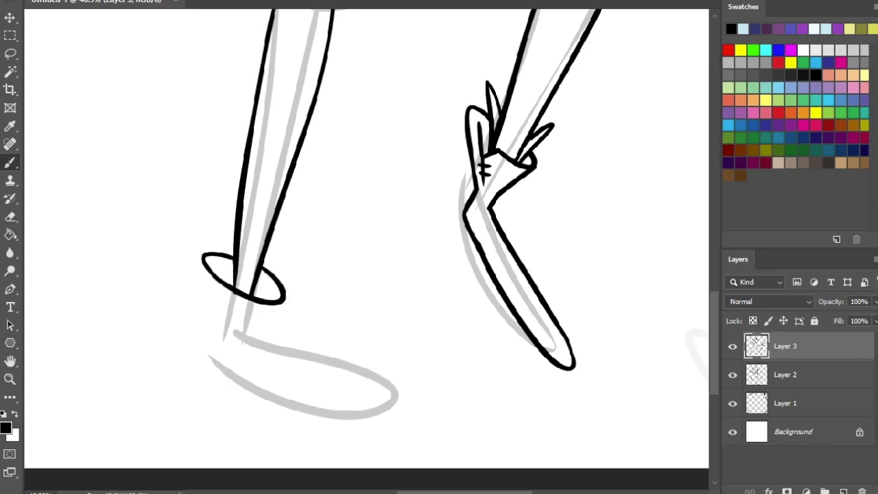
pyautogui.moveTo(252, 300)
pyautogui.mouseDown()
pyautogui.moveTo(267, 306)
pyautogui.moveTo(258, 300)
pyautogui.mouseUp()
pyautogui.press('e')
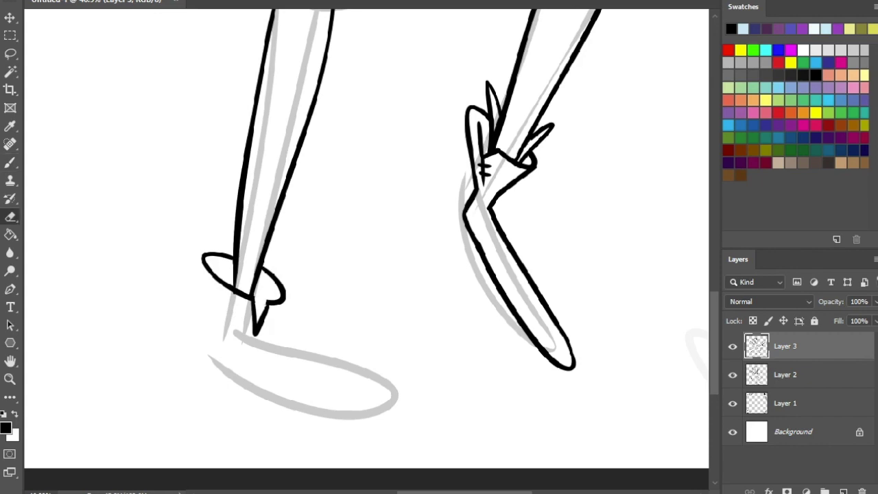
pyautogui.press('b')
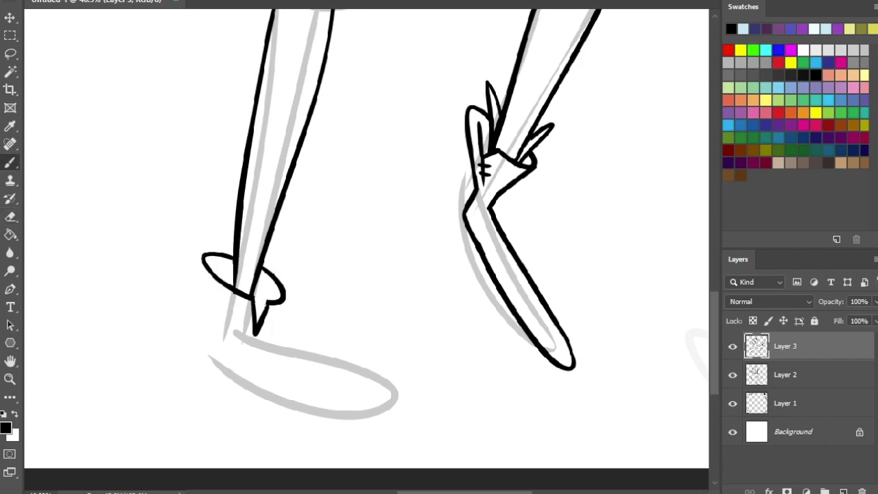
# - Try inking the boot's sides below the oval cuff and undo the strokes
pyautogui.moveTo(284, 301); pyautogui.dragTo(259, 348)
pyautogui.hotkey('ctrl', 'z')
pyautogui.moveTo(202, 257); pyautogui.dragTo(214, 348)
pyautogui.hotkey('ctrl', 'z')
pyautogui.hotkey('ctrl', 'z')
pyautogui.moveTo(201, 255)
pyautogui.mouseDown()
pyautogui.moveTo(211, 375)
pyautogui.moveTo(206, 348)
pyautogui.mouseUp()
pyautogui.hotkey('ctrl', 'z')
pyautogui.hotkey('ctrl', 'z')
pyautogui.hotkey('ctrl', 'z')
# - Ink the standing leg's boot from the cuff down to the heel and along the foot to a rounded toe
pyautogui.moveTo(209, 312)
pyautogui.mouseDown()
pyautogui.moveTo(206, 343)
pyautogui.moveTo(183, 275)
pyautogui.moveTo(230, 305)
pyautogui.mouseUp()
pyautogui.hotkey('ctrl', 'z')
pyautogui.hotkey('ctrl', 'z')
pyautogui.hotkey('ctrl', 'z')
pyautogui.moveTo(184, 275)
pyautogui.mouseDown()
pyautogui.moveTo(254, 310)
pyautogui.moveTo(227, 270)
pyautogui.moveTo(235, 273)
pyautogui.moveTo(249, 362)
pyautogui.mouseUp()
# - Erase the boot cuff's notched front and redraw it as a smooth curve down to the instep
pyautogui.press('e')
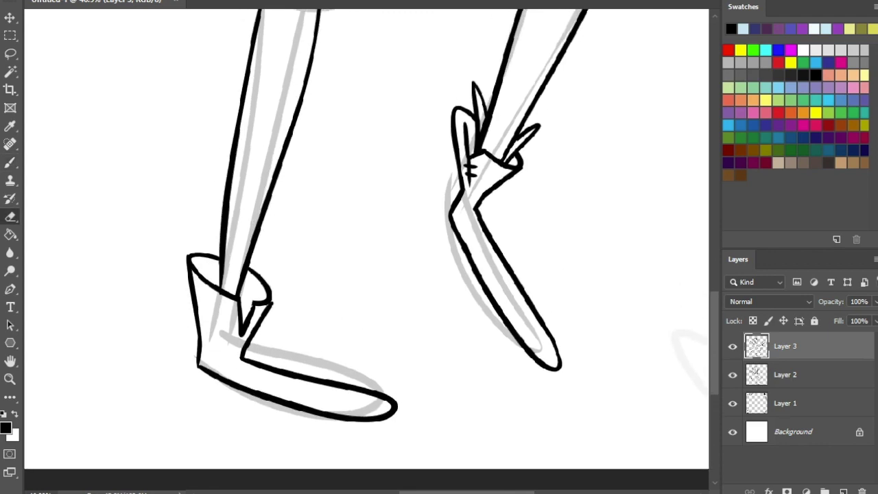
pyautogui.moveTo(259, 283)
pyautogui.mouseDown()
pyautogui.moveTo(251, 272)
pyautogui.moveTo(247, 325)
pyautogui.moveTo(267, 298)
pyautogui.moveTo(242, 356)
pyautogui.mouseUp()
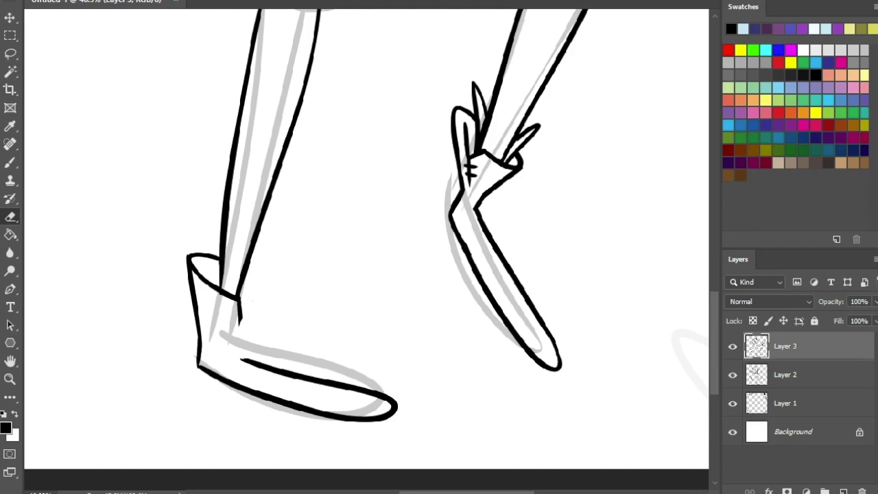
pyautogui.press('b')
pyautogui.moveTo(228, 356)
pyautogui.mouseDown()
pyautogui.moveTo(269, 306)
pyautogui.moveTo(239, 298)
pyautogui.moveTo(228, 355)
pyautogui.moveTo(268, 296)
pyautogui.moveTo(251, 269)
pyautogui.mouseUp()
pyautogui.hotkey('ctrl', 'z')
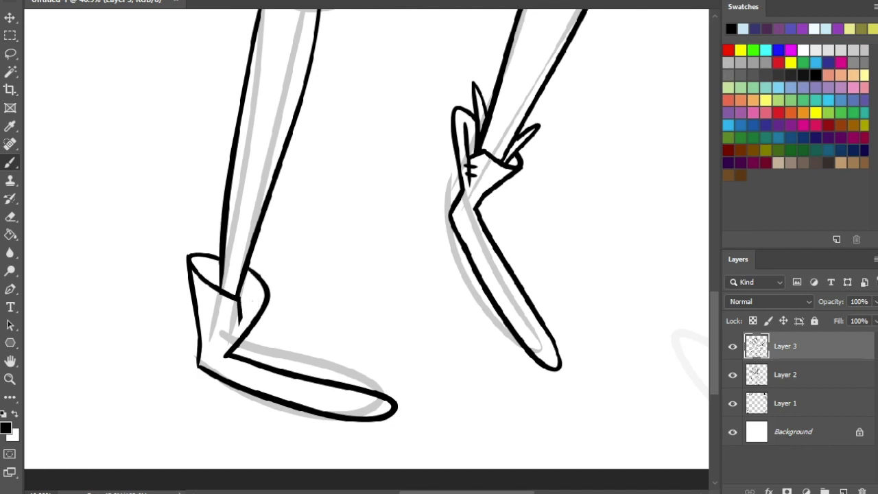
# - Erase the leftover notch line and ink a continuous curved rim across the front of the boot cuff
pyautogui.press('e')
pyautogui.moveTo(240, 323)
pyautogui.mouseDown()
pyautogui.moveTo(238, 294)
pyautogui.moveTo(219, 291)
pyautogui.moveTo(191, 263)
pyautogui.moveTo(233, 295)
pyautogui.mouseUp()
pyautogui.press('b')
pyautogui.hotkey('ctrl', 'z')
pyautogui.moveTo(191, 263); pyautogui.dragTo(264, 291)
pyautogui.hotkey('ctrl', 'z')
pyautogui.moveTo(190, 262); pyautogui.dragTo(264, 290)
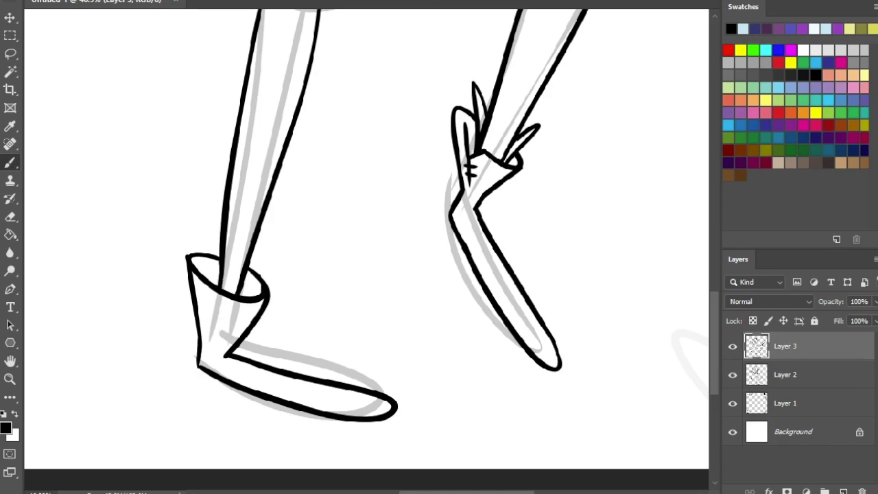
# - Ink a narrow V-shaped slit near the back of the boot cuff and erase the rim across its opening
pyautogui.moveTo(200, 281); pyautogui.dragTo(210, 327)
pyautogui.hotkey('ctrl', 'z')
pyautogui.moveTo(202, 281); pyautogui.dragTo(209, 324)
pyautogui.press('e')
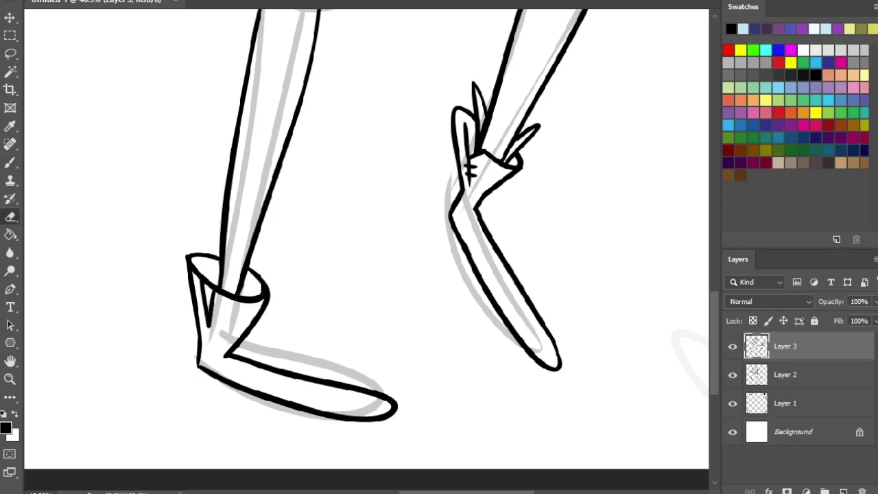
pyautogui.moveTo(212, 292)
pyautogui.mouseDown()
pyautogui.moveTo(207, 278)
pyautogui.moveTo(204, 297)
pyautogui.mouseUp()
pyautogui.press('b')
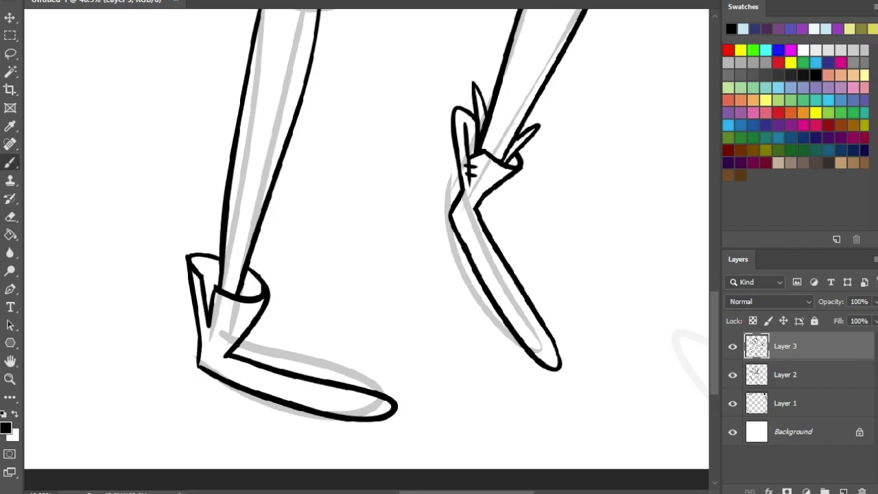
# - Try inking small detail strokes around the lower end of the boot's slit and undo them
pyautogui.moveTo(201, 310)
pyautogui.mouseDown()
pyautogui.moveTo(219, 319)
pyautogui.moveTo(211, 344)
pyautogui.moveTo(216, 330)
pyautogui.mouseUp()
pyautogui.hotkey('ctrl', 'z')
pyautogui.hotkey('ctrl', 'z')
pyautogui.hotkey('ctrl', 'z')
pyautogui.hotkey('ctrl', 'z')
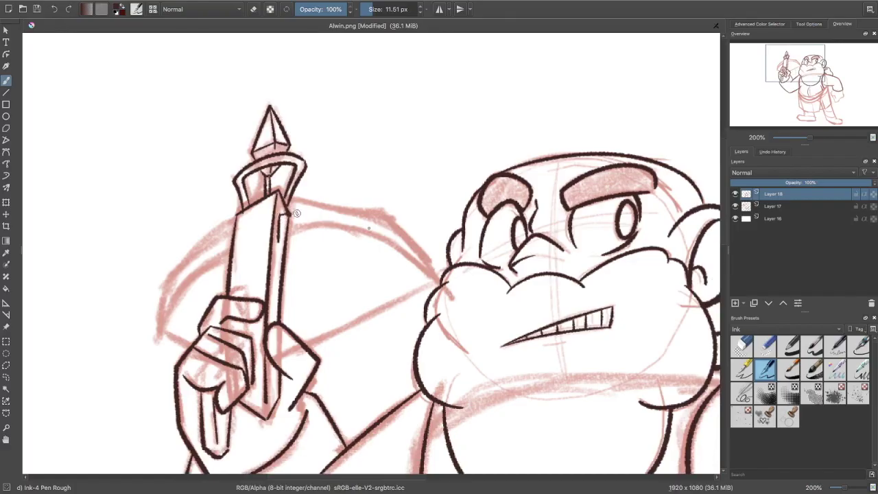
# - Ink the upper edge of the crossbow limb as one curve from the stock toward the character's beard
pyautogui.moveTo(294, 213); pyautogui.dragTo(411, 273)
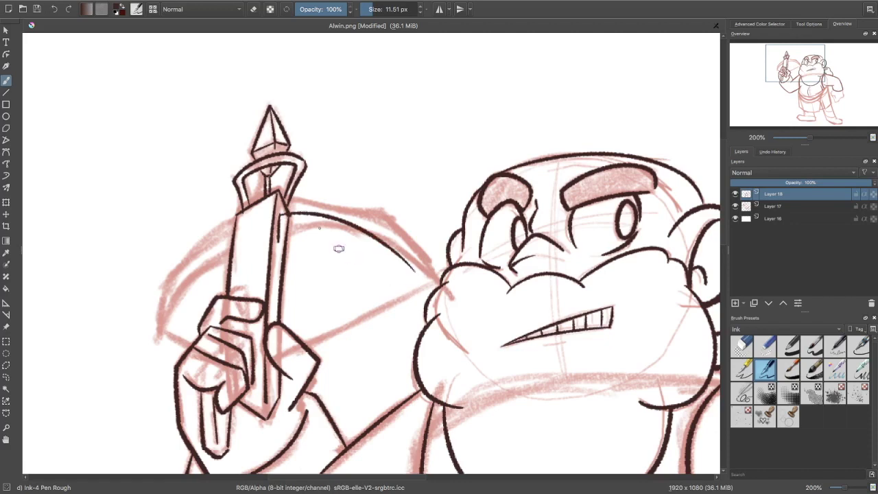
pyautogui.hotkey('ctrl', 'z')
pyautogui.moveTo(279, 216)
pyautogui.mouseDown()
pyautogui.moveTo(306, 212)
pyautogui.moveTo(428, 273)
pyautogui.mouseUp()
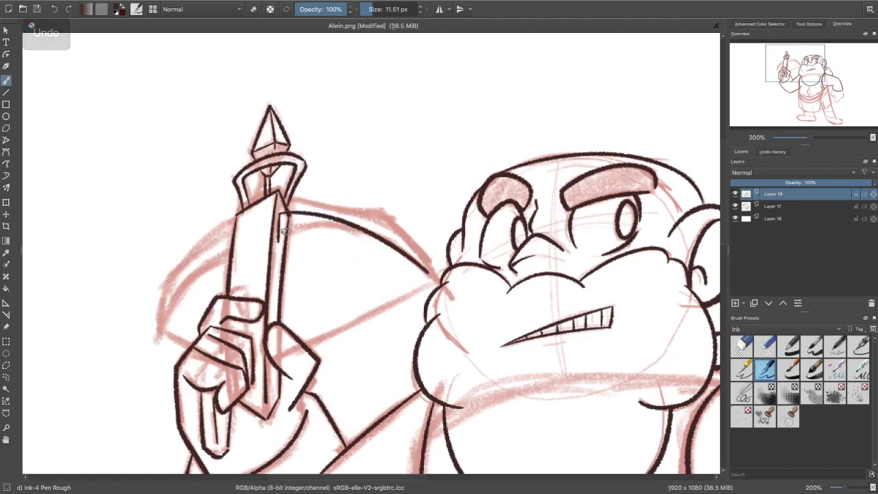
# - Ink the lower edge of the same crossbow limb, redrawing the curve until it tapers to the tip at the beard
pyautogui.moveTo(278, 241)
pyautogui.mouseDown()
pyautogui.moveTo(300, 238)
pyautogui.moveTo(417, 268)
pyautogui.mouseUp()
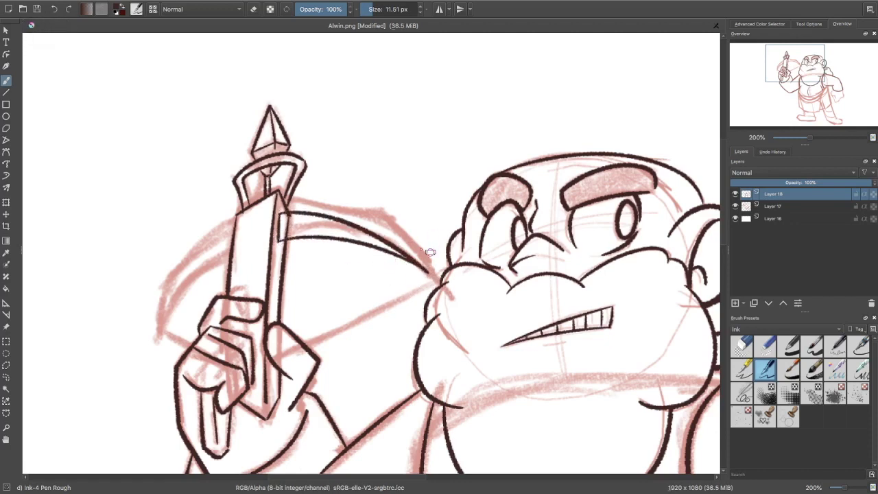
pyautogui.hotkey('ctrl', 'z')
pyautogui.moveTo(278, 240); pyautogui.dragTo(432, 274)
pyautogui.hotkey('ctrl', 'z')
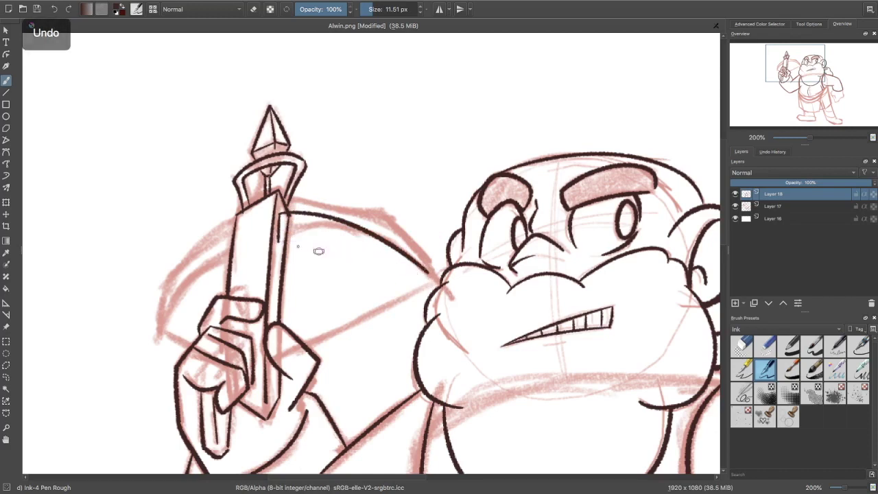
pyautogui.moveTo(279, 240); pyautogui.dragTo(411, 267)
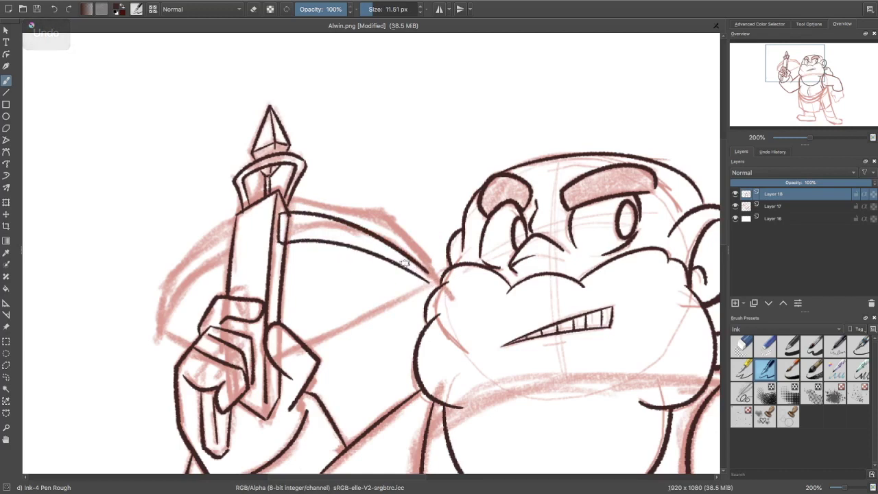
pyautogui.hotkey('ctrl', 'z')
pyautogui.moveTo(281, 244)
pyautogui.mouseDown()
pyautogui.moveTo(389, 258)
pyautogui.moveTo(442, 280)
pyautogui.mouseUp()
# - Trim the crossbow limb's two ink lines where their converging tips reach the beard, undoing the unwanted last stroke
pyautogui.press('e')
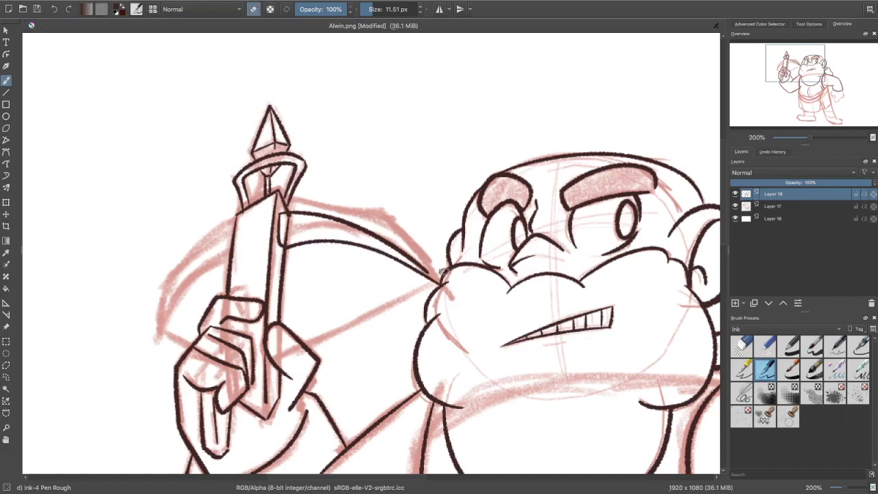
pyautogui.moveTo(446, 263)
pyautogui.mouseDown()
pyautogui.moveTo(434, 281)
pyautogui.moveTo(419, 272)
pyautogui.mouseUp()
pyautogui.moveTo(375, 254); pyautogui.dragTo(425, 274)
pyautogui.moveTo(377, 222); pyautogui.dragTo(424, 269)
pyautogui.moveTo(406, 236)
pyautogui.mouseDown()
pyautogui.moveTo(429, 264)
pyautogui.moveTo(428, 279)
pyautogui.mouseUp()
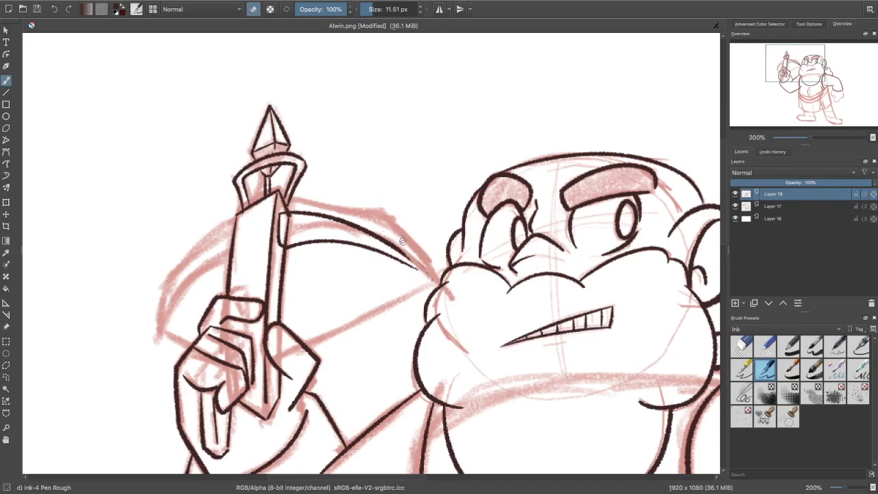
pyautogui.click(253, 8)
pyautogui.hotkey('ctrl', 'z')
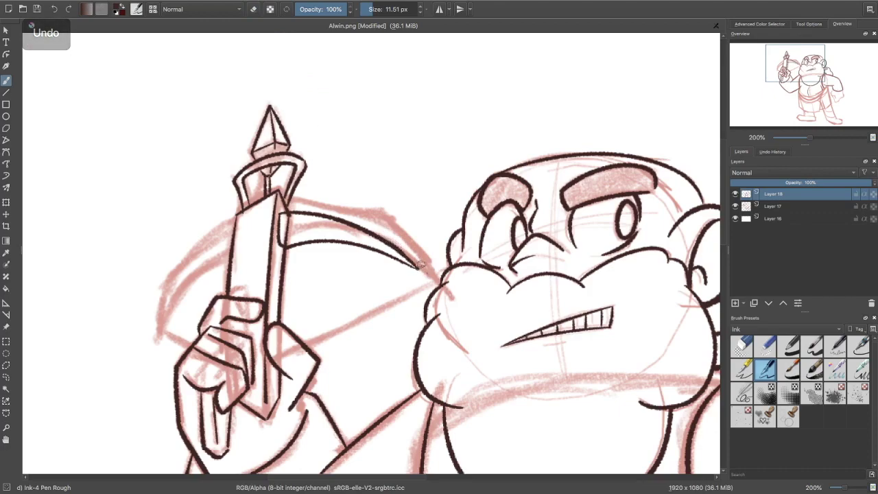
pyautogui.click(270, 9)
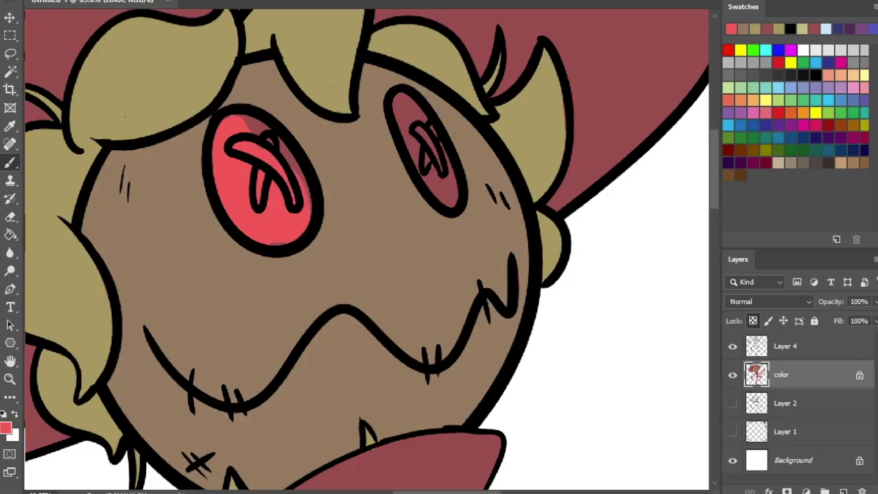
# - In Photoshop, choose a deeper red and repaint both of the scarecrow's button eyes on the color layer
pyautogui.moveTo(240, 119); pyautogui.dragTo(263, 132)
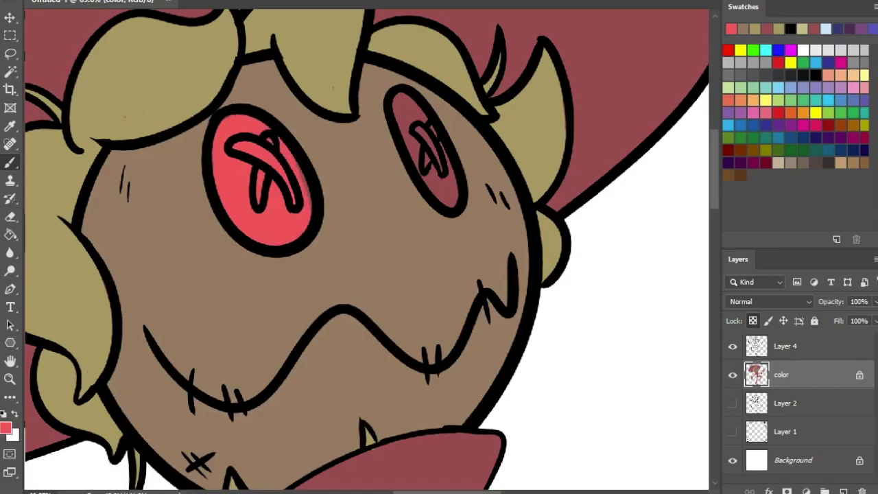
pyautogui.hotkey('ctrl', 'z')
pyautogui.click(6, 427)
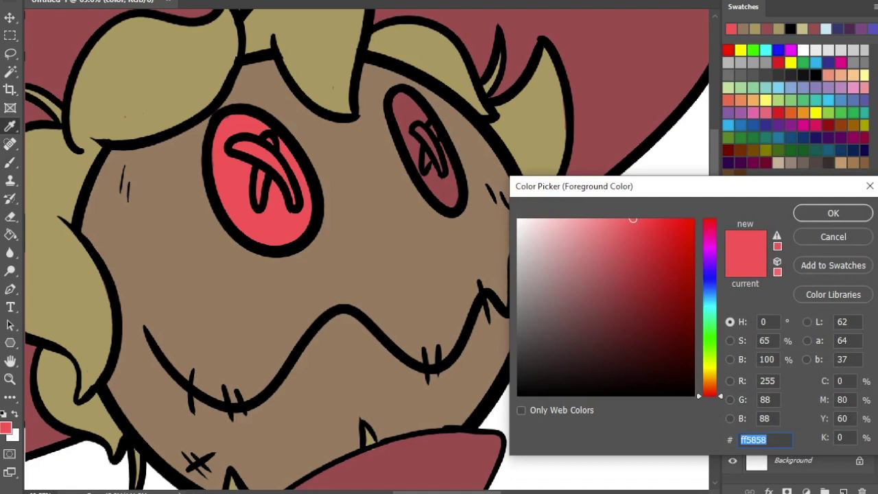
pyautogui.moveTo(643, 234)
pyautogui.mouseDown()
pyautogui.moveTo(637, 248)
pyautogui.moveTo(674, 250)
pyautogui.moveTo(670, 256)
pyautogui.mouseUp()
pyautogui.click(808, 214)
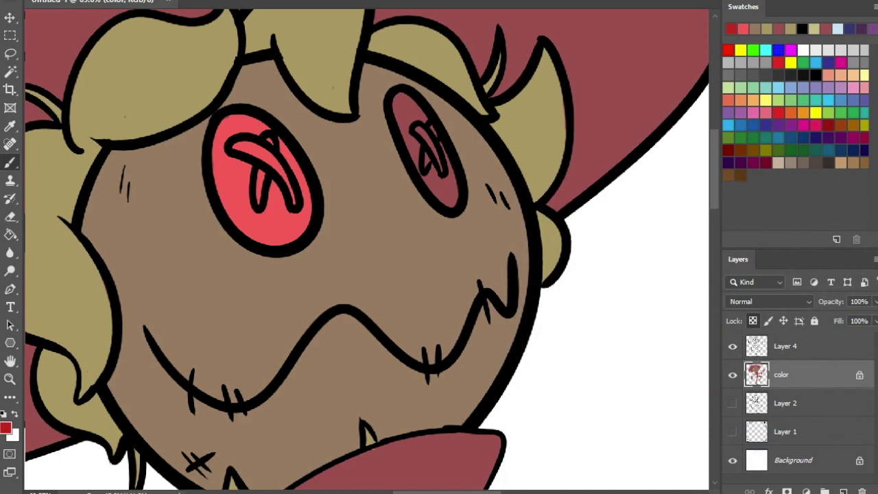
pyautogui.moveTo(253, 130)
pyautogui.mouseDown()
pyautogui.moveTo(231, 148)
pyautogui.moveTo(231, 195)
pyautogui.moveTo(274, 226)
pyautogui.moveTo(214, 147)
pyautogui.moveTo(217, 129)
pyautogui.mouseUp()
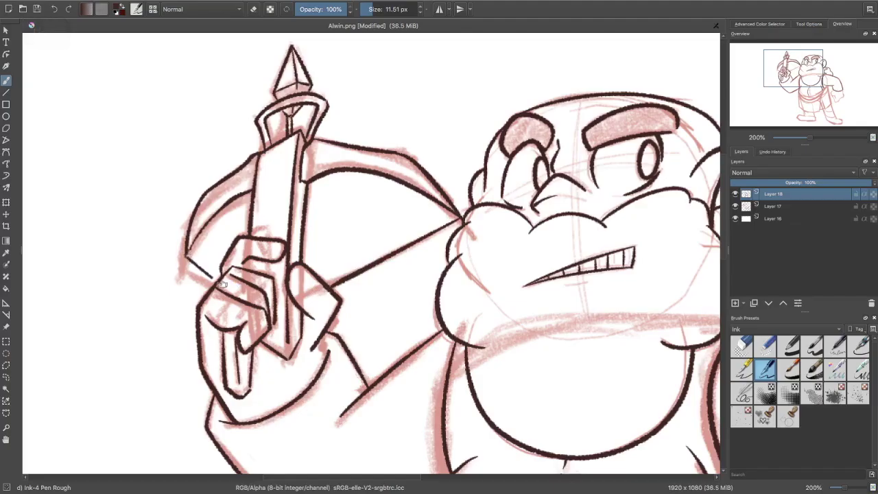
pyautogui.moveTo(212, 277)
pyautogui.mouseDown()
pyautogui.moveTo(221, 284)
pyautogui.moveTo(225, 263)
pyautogui.moveTo(143, 367)
pyautogui.moveTo(85, 328)
pyautogui.mouseUp()
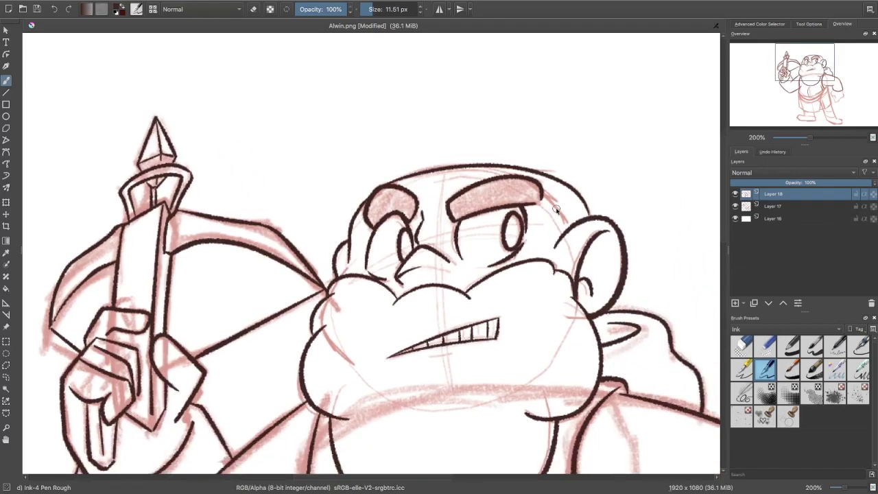
pyautogui.hotkey('ctrl', '-')
pyautogui.scroll(-2, 555, 207)
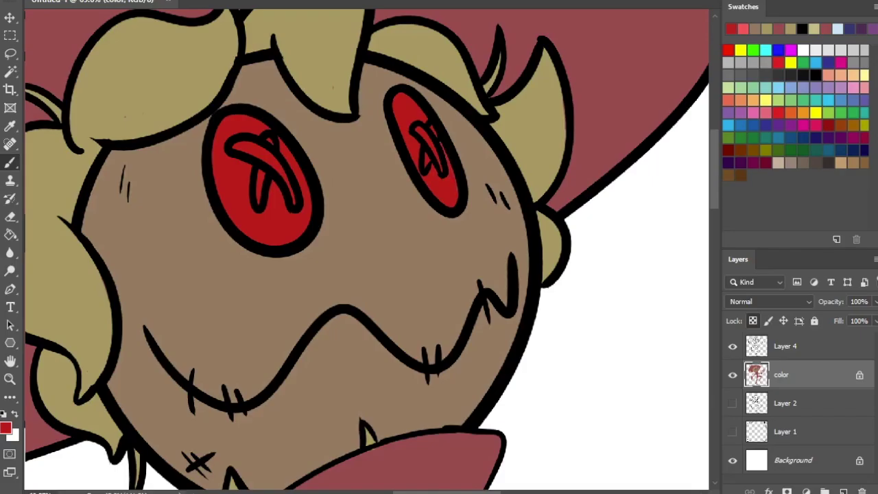
# - Ink short black cross lines over the thread crosses of both button eyes on Layer 4
pyautogui.click(800, 346)
pyautogui.press('d')
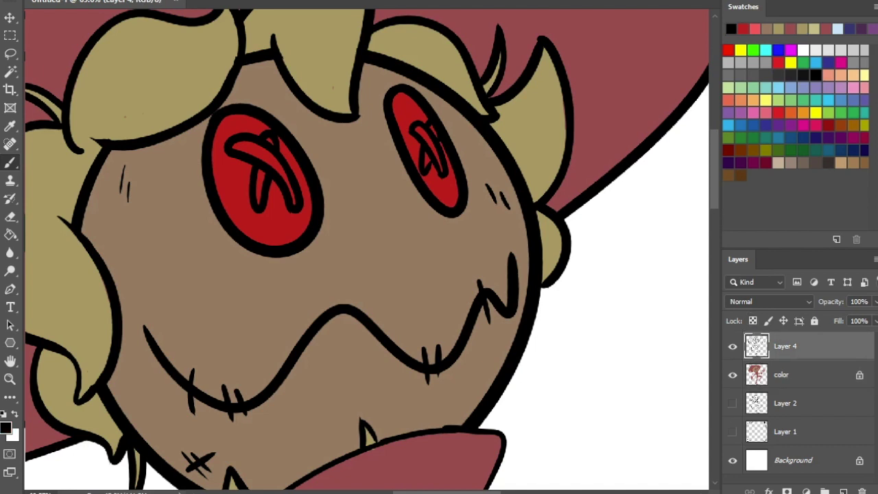
pyautogui.moveTo(245, 141)
pyautogui.mouseDown()
pyautogui.moveTo(242, 152)
pyautogui.moveTo(262, 161)
pyautogui.moveTo(263, 187)
pyautogui.mouseUp()
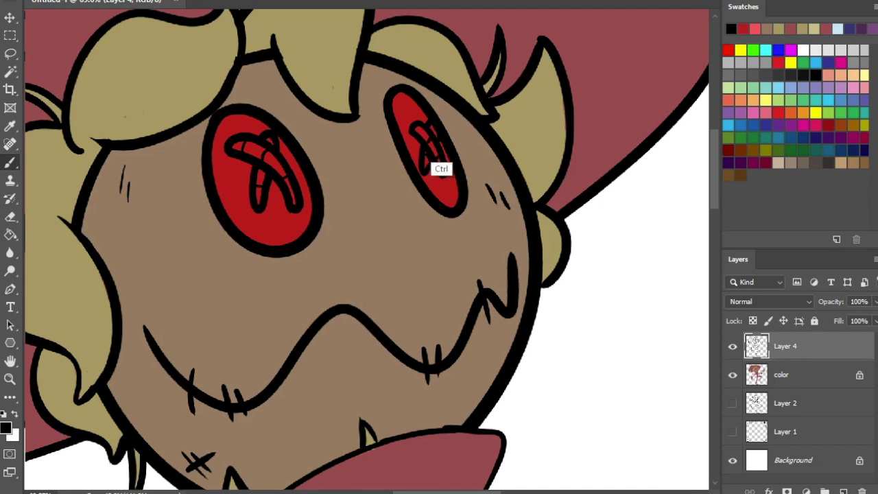
# - Return to the color layer and choose a dark, low-saturation foreground colour
pyautogui.moveTo(367, 250); pyautogui.dragTo(351, 226)
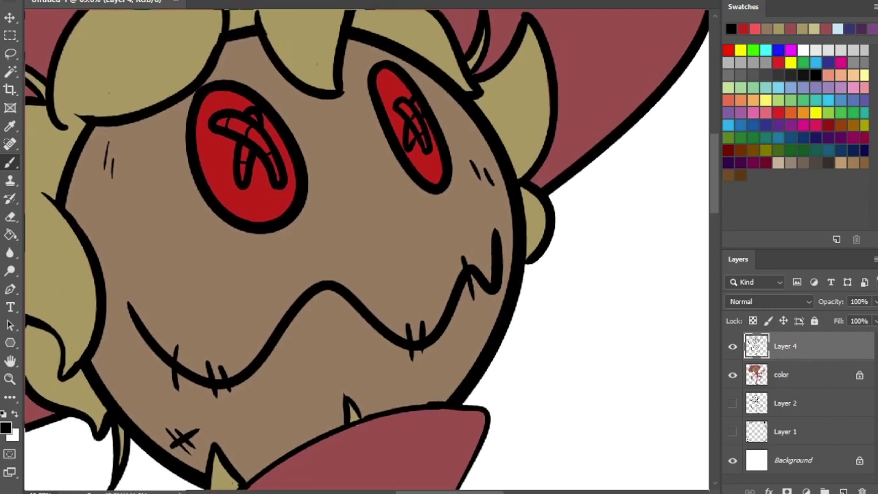
pyautogui.click(809, 374)
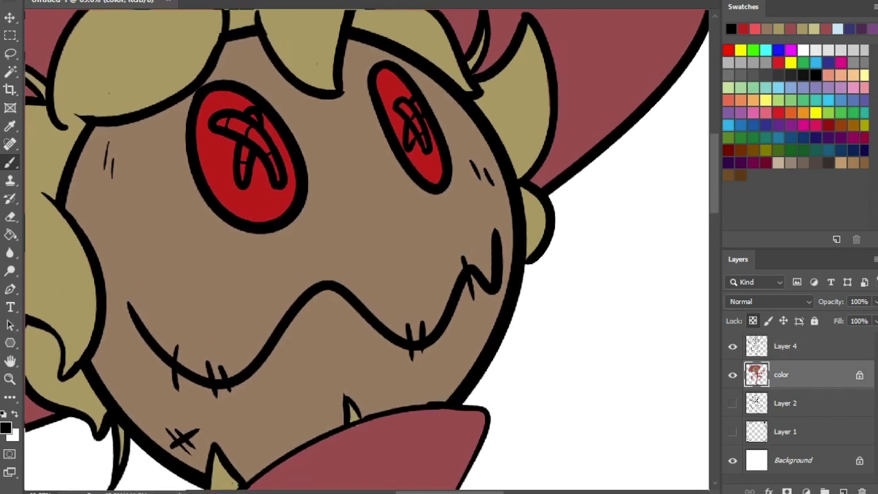
pyautogui.click(6, 427)
pyautogui.moveTo(710, 396); pyautogui.dragTo(710, 240)
pyautogui.moveTo(527, 310); pyautogui.dragTo(526, 333)
pyautogui.click(809, 214)
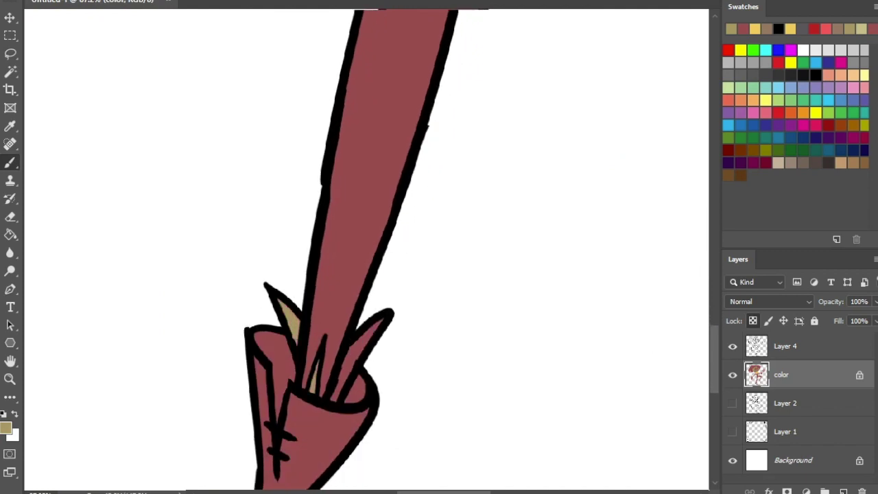
# - Paint the remaining maroon straw blade rising from the standing leg's boot cuff in olive tan on the color layer
pyautogui.moveTo(335, 399); pyautogui.dragTo(379, 321)
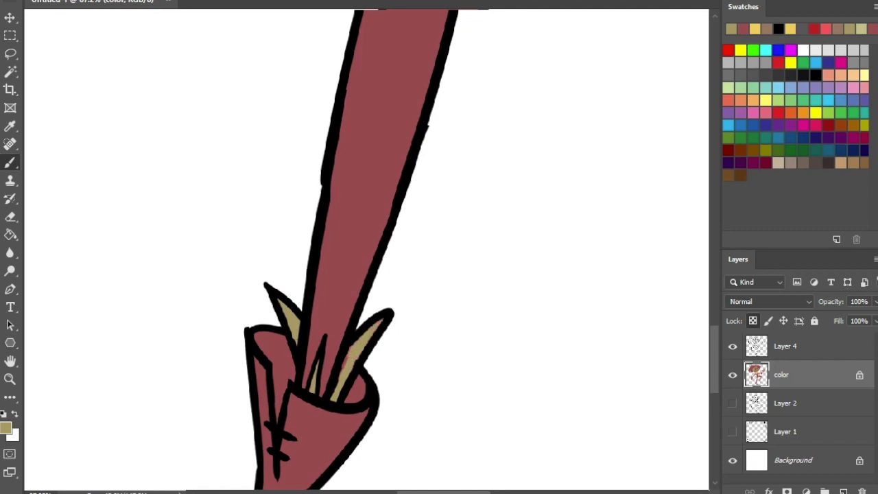
pyautogui.moveTo(474, 37)
pyautogui.mouseDown()
pyautogui.moveTo(390, 120)
pyautogui.moveTo(174, 473)
pyautogui.mouseUp()
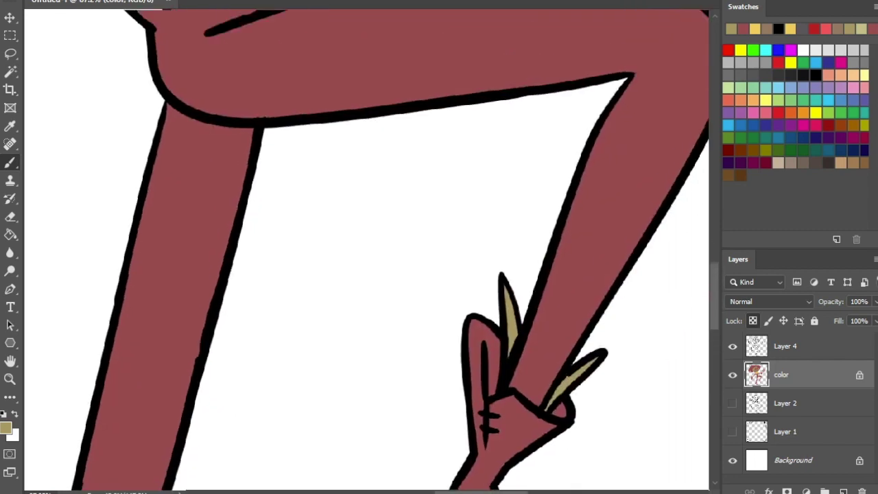
pyautogui.moveTo(366, 206); pyautogui.dragTo(342, 361)
pyautogui.scroll(-4, 218, 173)
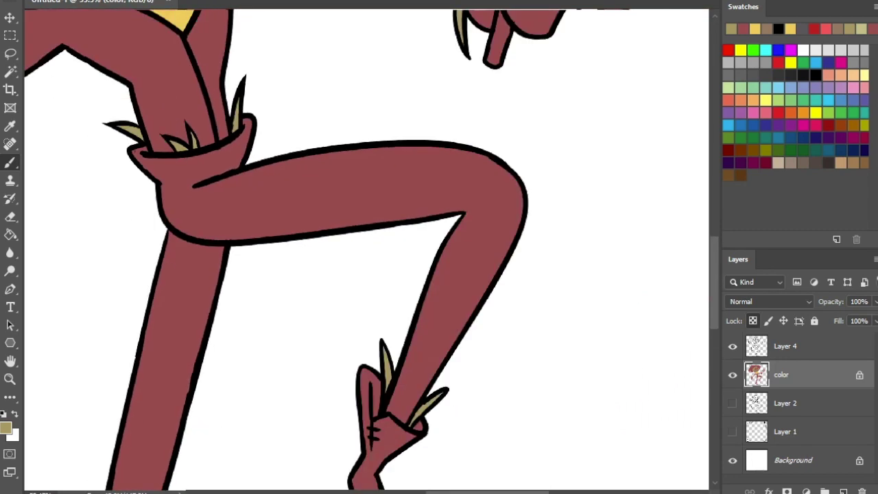
pyautogui.scroll(4, 159, 101)
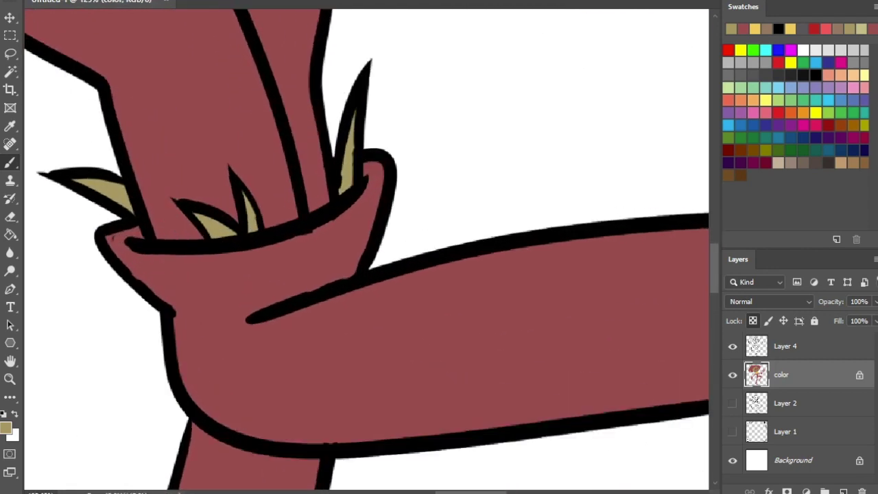
pyautogui.click(785, 346)
pyautogui.press('e')
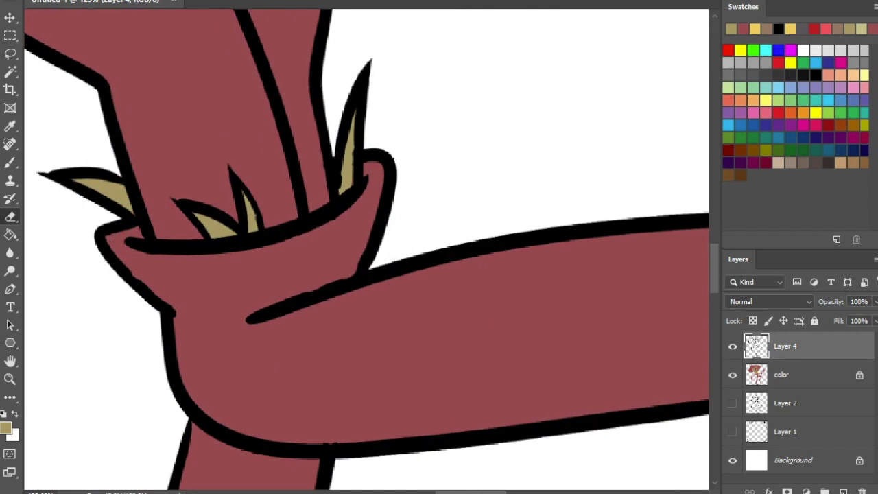
pyautogui.click(781, 375)
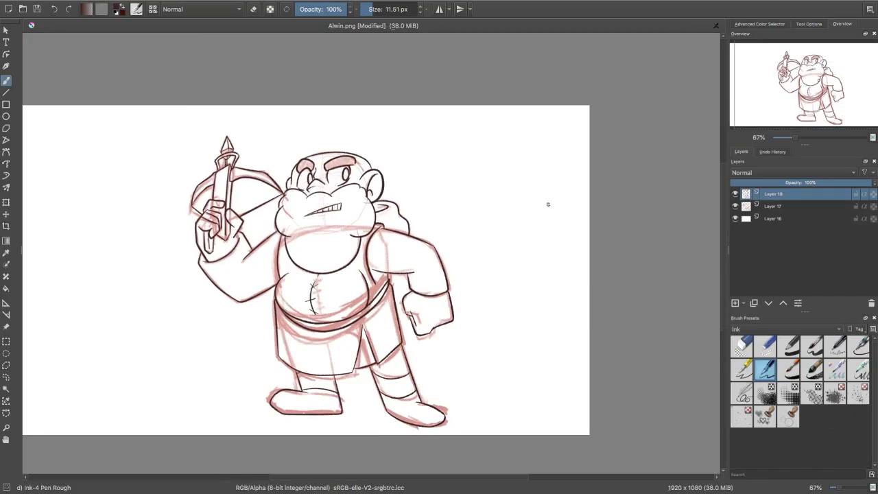
# - In Krita, fill both panels of the crossbowman's tunic skirt with dark green on Layer 19
pyautogui.moveTo(547, 205); pyautogui.dragTo(594, 184)
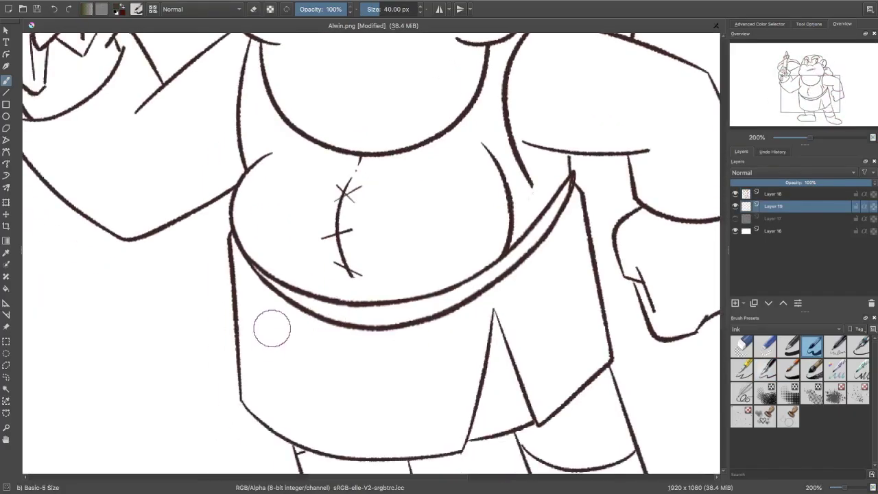
pyautogui.moveTo(270, 327)
pyautogui.mouseDown()
pyautogui.moveTo(252, 306)
pyautogui.moveTo(255, 355)
pyautogui.moveTo(246, 311)
pyautogui.mouseUp()
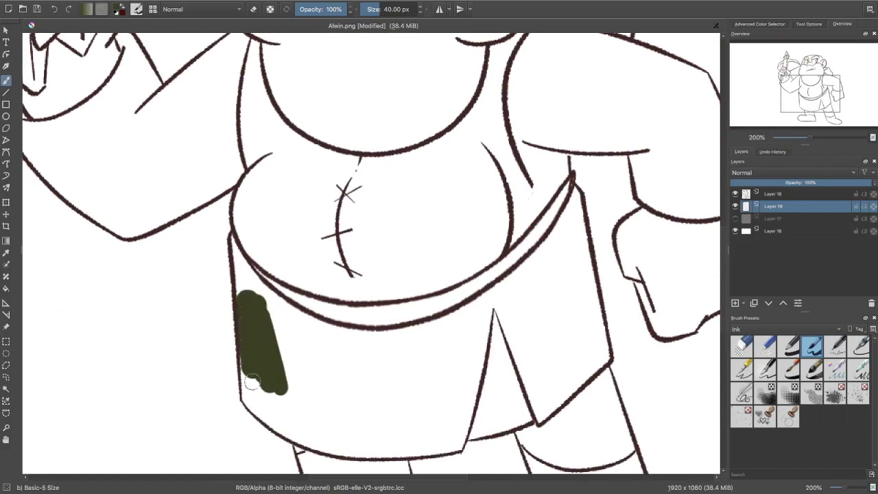
pyautogui.moveTo(252, 382); pyautogui.dragTo(248, 357)
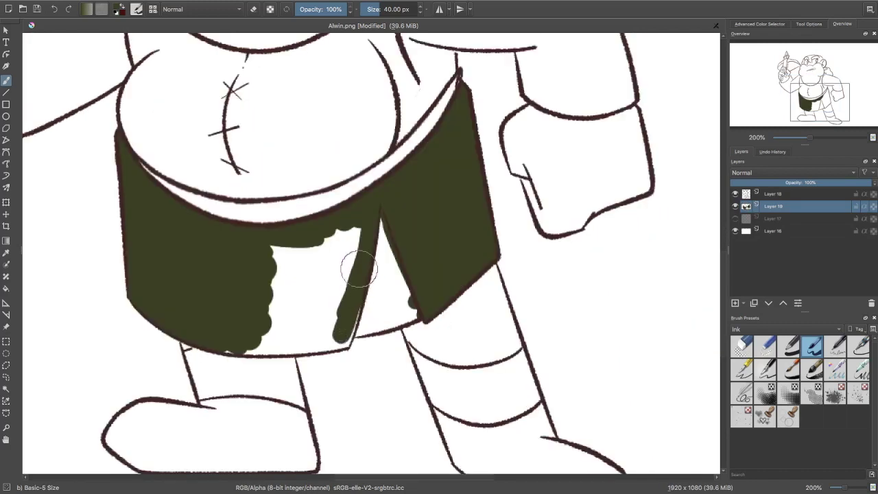
pyautogui.moveTo(352, 260)
pyautogui.mouseDown()
pyautogui.moveTo(313, 288)
pyautogui.moveTo(275, 321)
pyautogui.moveTo(273, 262)
pyautogui.moveTo(276, 277)
pyautogui.moveTo(354, 251)
pyautogui.moveTo(344, 294)
pyautogui.moveTo(359, 301)
pyautogui.moveTo(348, 342)
pyautogui.moveTo(233, 343)
pyautogui.mouseUp()
# - Erase the dark green that spills into the triangular slit between the two skirt panels
pyautogui.press('e')
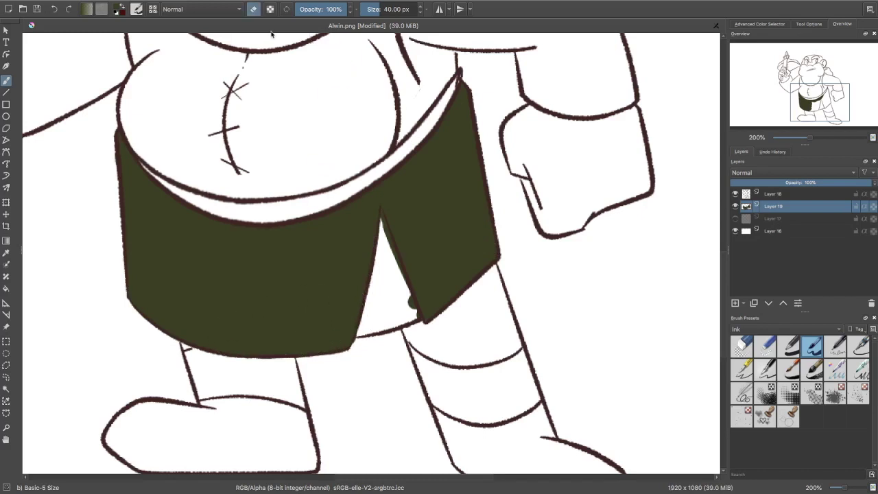
pyautogui.moveTo(364, 329); pyautogui.dragTo(355, 346)
pyautogui.moveTo(411, 298)
pyautogui.mouseDown()
pyautogui.moveTo(422, 330)
pyautogui.moveTo(381, 211)
pyautogui.mouseUp()
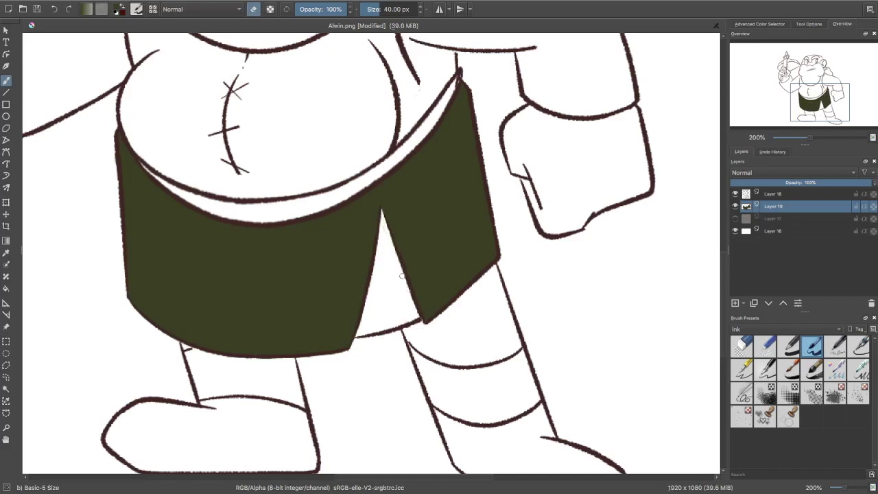
pyautogui.click(253, 9)
# - Sample the skirt's dark green and paint the crossbowman's stitched tunic front below the beard on Layer 19, leaving its far side open
pyautogui.moveTo(328, 114)
pyautogui.mouseDown()
pyautogui.moveTo(365, 140)
pyautogui.moveTo(395, 351)
pyautogui.moveTo(382, 355)
pyautogui.mouseUp()
pyautogui.click(759, 24)
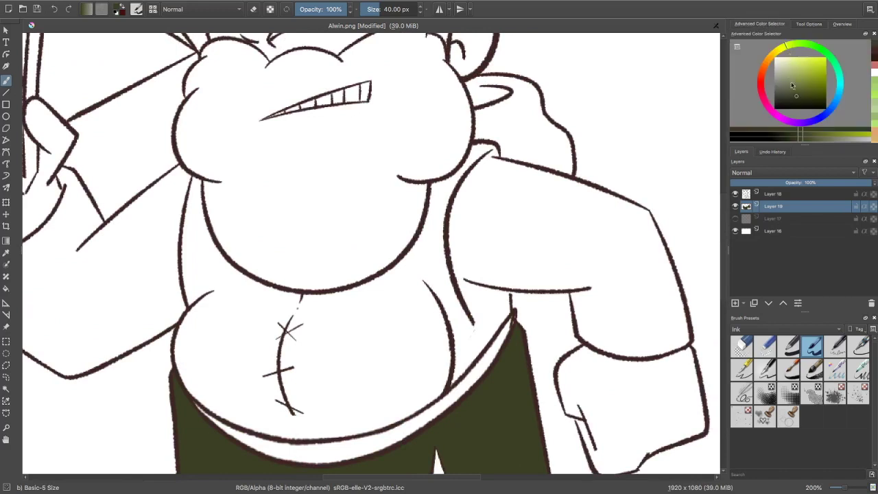
pyautogui.click(805, 84)
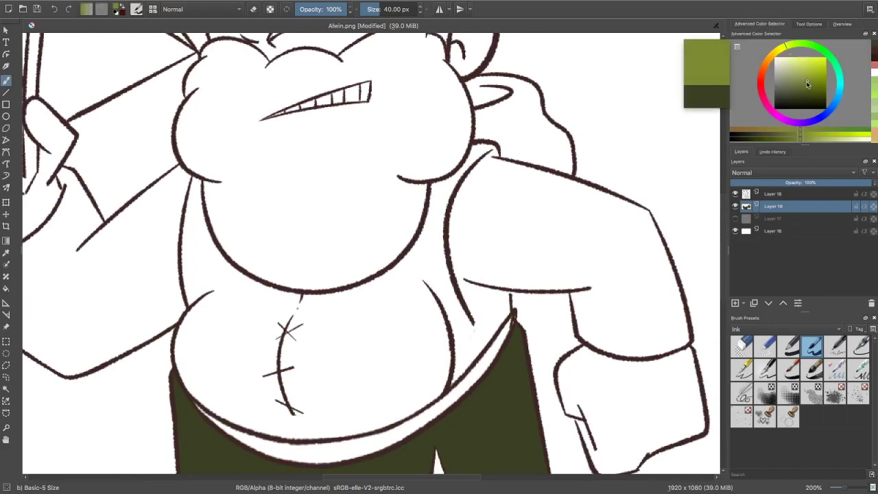
pyautogui.click(6, 253)
pyautogui.click(193, 414)
pyautogui.click(6, 80)
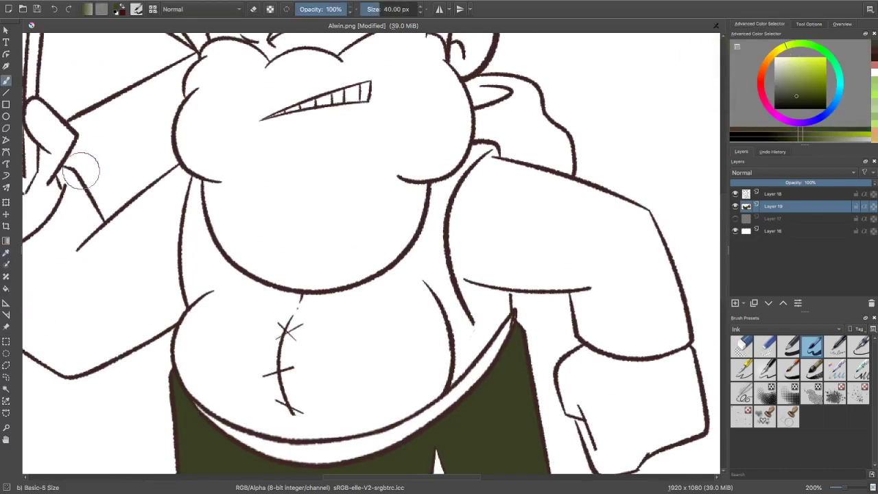
pyautogui.moveTo(194, 213)
pyautogui.mouseDown()
pyautogui.moveTo(198, 304)
pyautogui.moveTo(188, 258)
pyautogui.mouseUp()
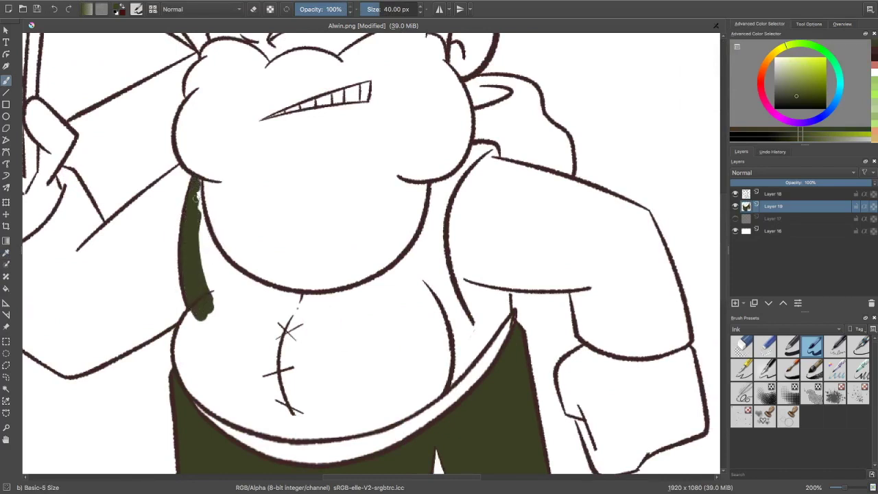
pyautogui.moveTo(198, 208)
pyautogui.mouseDown()
pyautogui.moveTo(241, 325)
pyautogui.moveTo(197, 235)
pyautogui.moveTo(227, 322)
pyautogui.moveTo(224, 337)
pyautogui.moveTo(197, 282)
pyautogui.moveTo(204, 321)
pyautogui.moveTo(192, 343)
pyautogui.moveTo(190, 334)
pyautogui.moveTo(200, 330)
pyautogui.moveTo(207, 352)
pyautogui.moveTo(187, 358)
pyautogui.moveTo(190, 325)
pyautogui.moveTo(213, 362)
pyautogui.moveTo(190, 366)
pyautogui.moveTo(186, 358)
pyautogui.moveTo(231, 400)
pyautogui.moveTo(232, 414)
pyautogui.moveTo(213, 390)
pyautogui.moveTo(265, 406)
pyautogui.moveTo(331, 400)
pyautogui.moveTo(313, 363)
pyautogui.moveTo(251, 321)
pyautogui.moveTo(324, 312)
pyautogui.moveTo(279, 340)
pyautogui.moveTo(387, 308)
pyautogui.moveTo(280, 316)
pyautogui.moveTo(361, 301)
pyautogui.moveTo(256, 304)
pyautogui.moveTo(236, 262)
pyautogui.moveTo(222, 261)
pyautogui.moveTo(267, 294)
pyautogui.moveTo(212, 255)
pyautogui.moveTo(216, 281)
pyautogui.moveTo(295, 288)
pyautogui.moveTo(245, 279)
pyautogui.moveTo(319, 303)
pyautogui.moveTo(413, 266)
pyautogui.moveTo(382, 276)
pyautogui.mouseUp()
pyautogui.moveTo(248, 260)
pyautogui.mouseDown()
pyautogui.moveTo(325, 281)
pyautogui.moveTo(373, 238)
pyautogui.mouseUp()
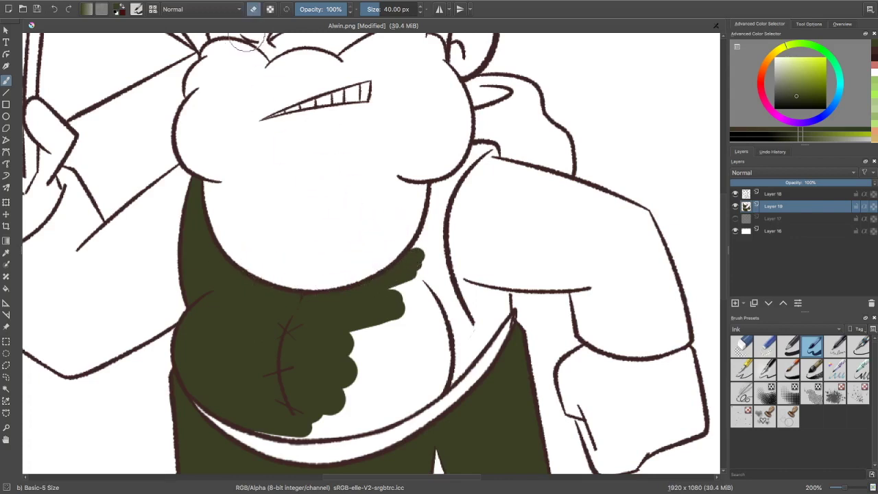
# - Extend the dark green up the tunic's shoulder strap, along the armhole edge and across most of the belly
pyautogui.click(253, 9)
pyautogui.moveTo(437, 210)
pyautogui.mouseDown()
pyautogui.moveTo(427, 234)
pyautogui.moveTo(432, 224)
pyautogui.mouseUp()
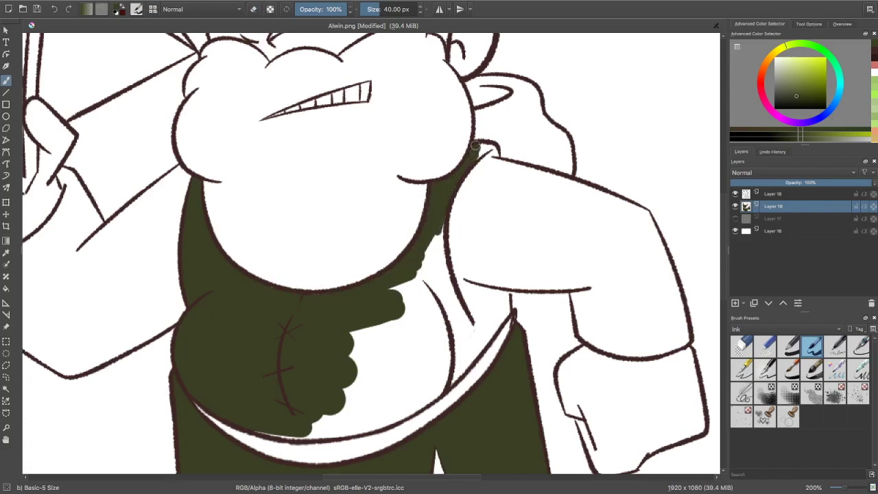
pyautogui.moveTo(473, 159); pyautogui.dragTo(498, 151)
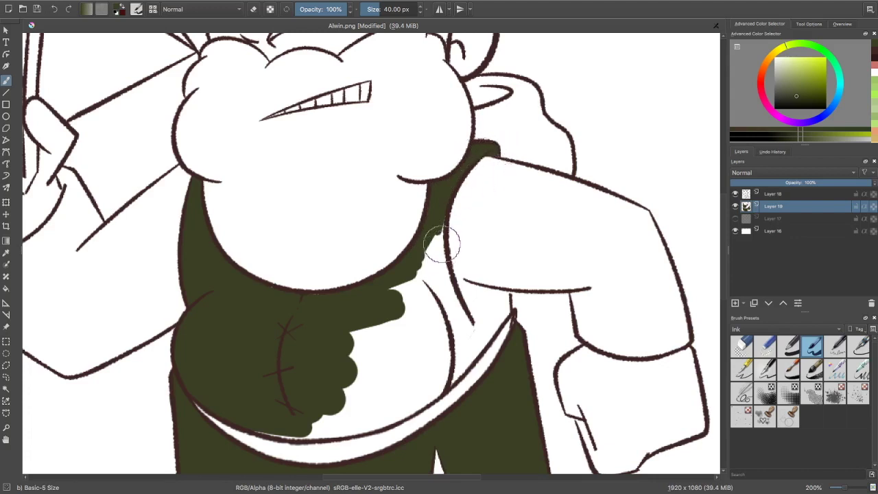
pyautogui.moveTo(438, 235); pyautogui.dragTo(455, 307)
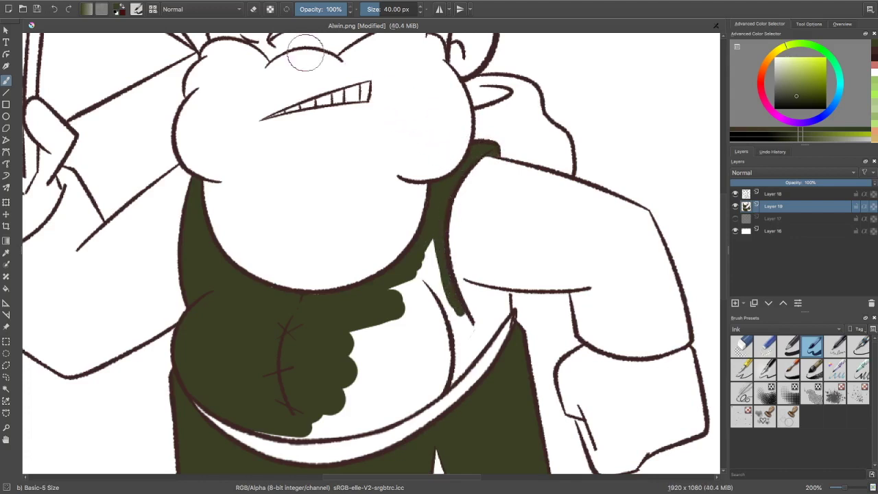
pyautogui.press('e')
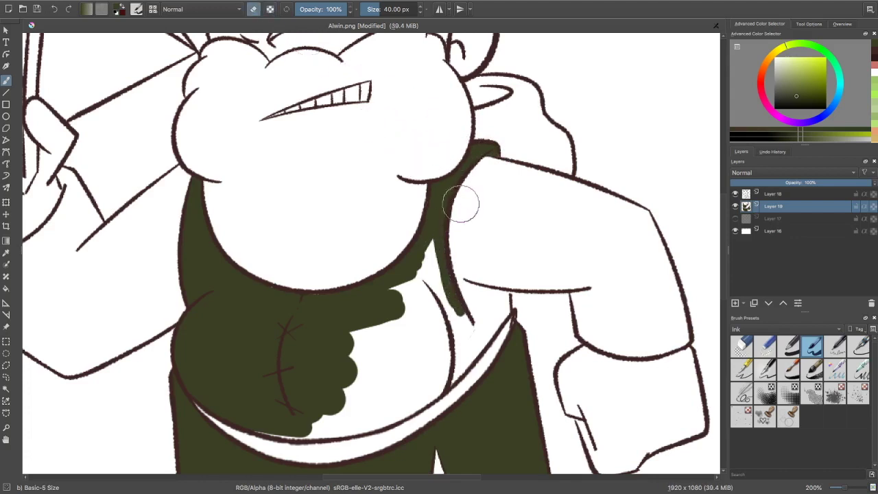
pyautogui.press('e')
pyautogui.moveTo(439, 312)
pyautogui.mouseDown()
pyautogui.moveTo(421, 271)
pyautogui.moveTo(406, 281)
pyautogui.moveTo(389, 303)
pyautogui.moveTo(391, 318)
pyautogui.moveTo(379, 314)
pyautogui.moveTo(368, 378)
pyautogui.moveTo(393, 383)
pyautogui.moveTo(464, 356)
pyautogui.moveTo(484, 307)
pyautogui.moveTo(478, 316)
pyautogui.moveTo(487, 330)
pyautogui.moveTo(506, 305)
pyautogui.mouseUp()
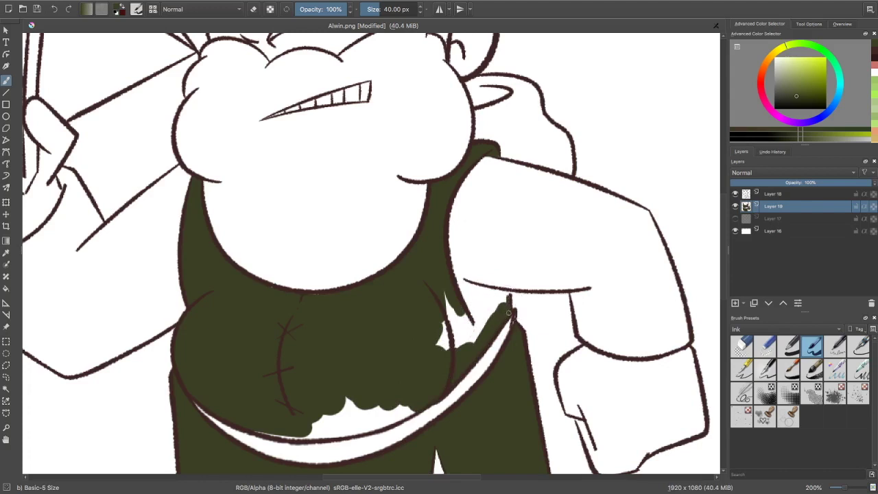
pyautogui.moveTo(507, 292); pyautogui.dragTo(476, 276)
pyautogui.press('super+z')
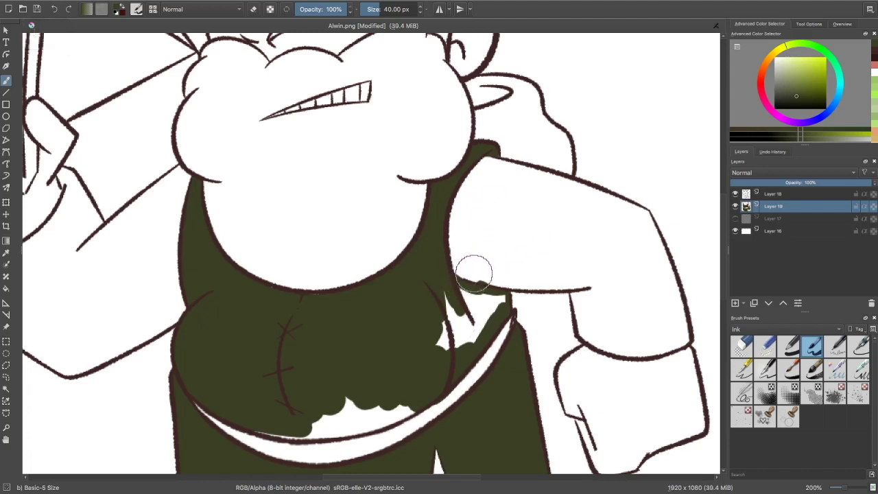
pyautogui.hotkey('ctrl', 'z')
pyautogui.hotkey('ctrl', 'z')
pyautogui.hotkey('ctrl', 'z')
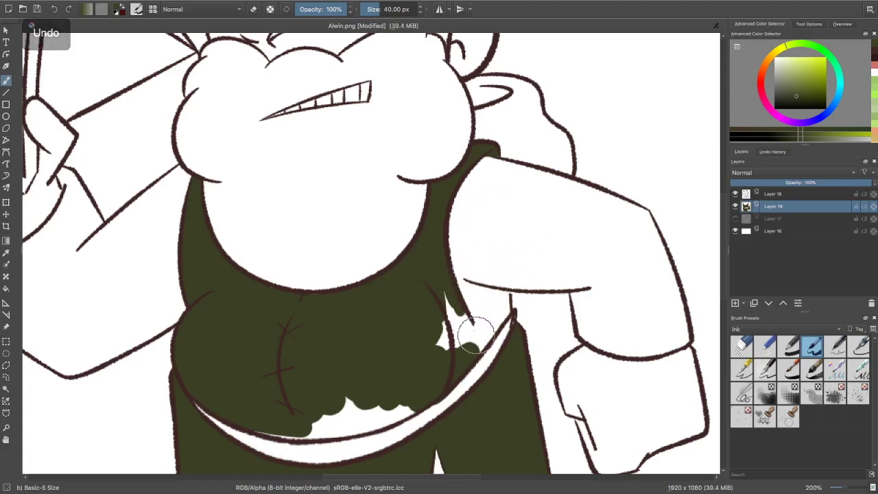
# - Fill the tunic's side below the armhole with dark green down to the belt, rounding off the armhole's lower edge
pyautogui.moveTo(458, 302)
pyautogui.mouseDown()
pyautogui.moveTo(474, 328)
pyautogui.moveTo(461, 309)
pyautogui.moveTo(472, 335)
pyautogui.moveTo(437, 296)
pyautogui.moveTo(443, 355)
pyautogui.moveTo(479, 342)
pyautogui.moveTo(469, 323)
pyautogui.moveTo(491, 335)
pyautogui.mouseUp()
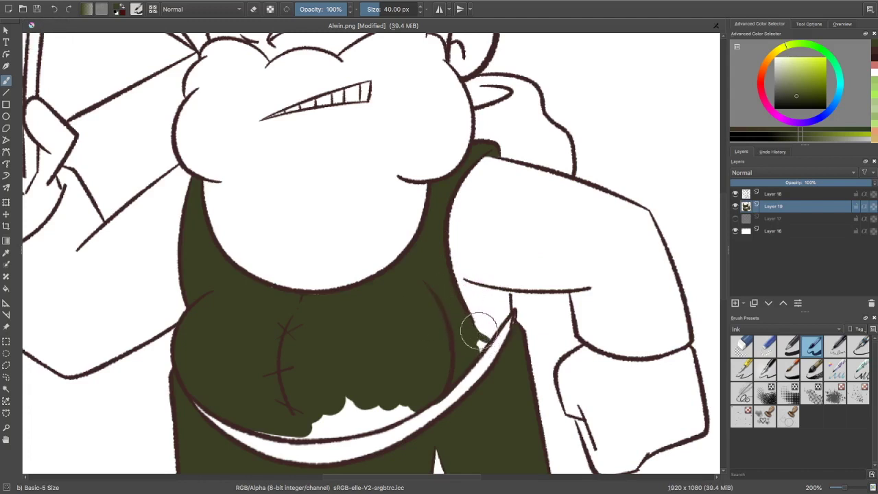
pyautogui.hotkey('ctrl', 'z')
pyautogui.moveTo(485, 341); pyautogui.dragTo(481, 335)
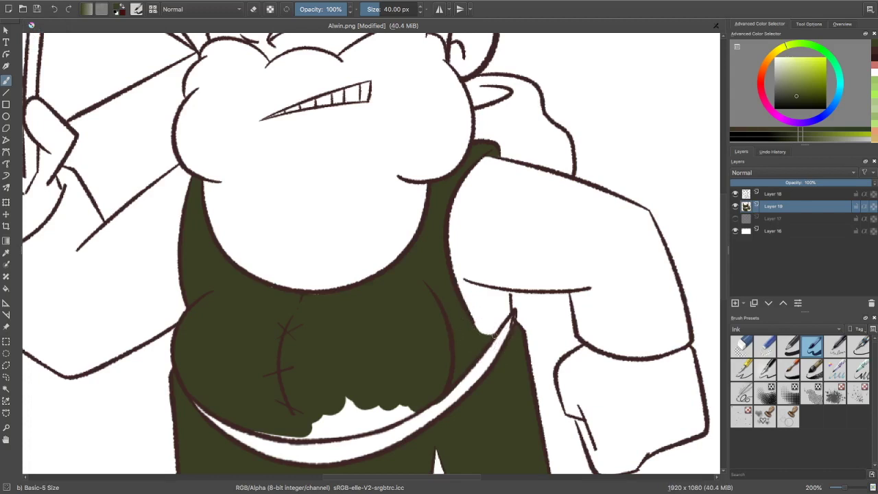
pyautogui.moveTo(460, 297)
pyautogui.mouseDown()
pyautogui.moveTo(465, 310)
pyautogui.moveTo(509, 313)
pyautogui.moveTo(492, 326)
pyautogui.mouseUp()
# - Fill the remaining white gaps along the tunic's lower edge above the belt with dark green
pyautogui.click(842, 25)
pyautogui.moveTo(822, 71); pyautogui.dragTo(778, 114)
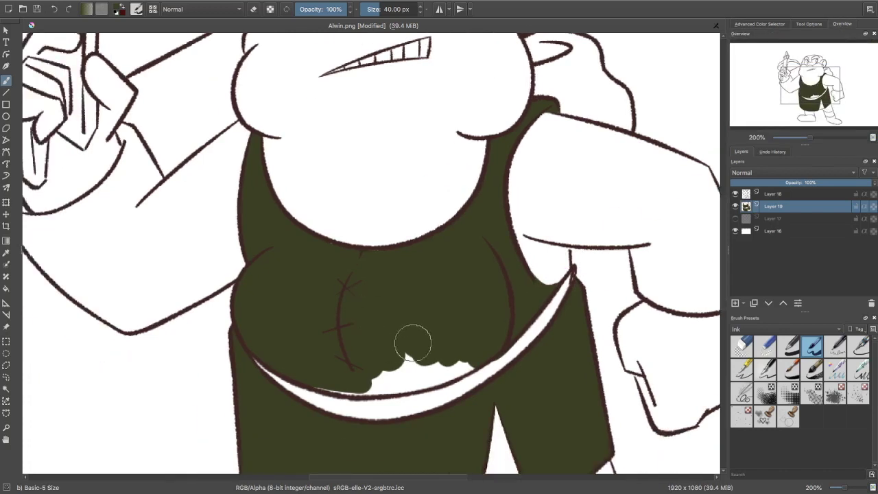
pyautogui.moveTo(431, 346)
pyautogui.mouseDown()
pyautogui.moveTo(394, 370)
pyautogui.moveTo(422, 373)
pyautogui.moveTo(405, 386)
pyautogui.mouseUp()
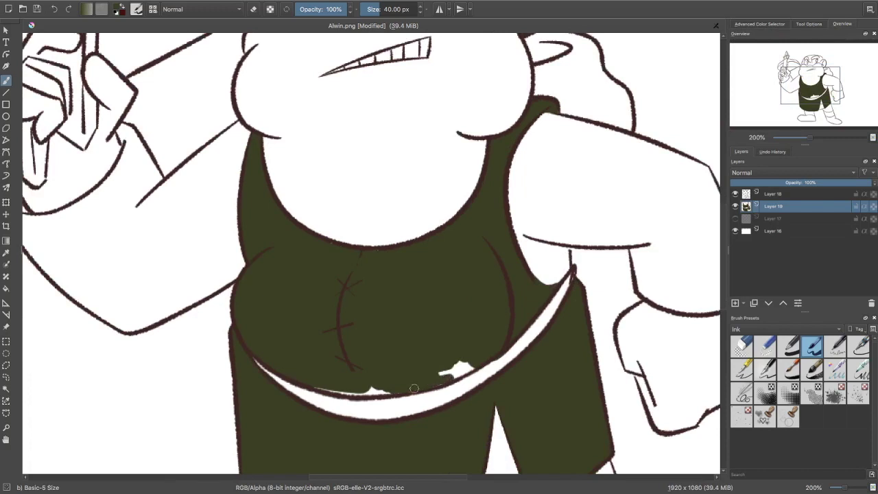
pyautogui.moveTo(413, 388); pyautogui.dragTo(470, 365)
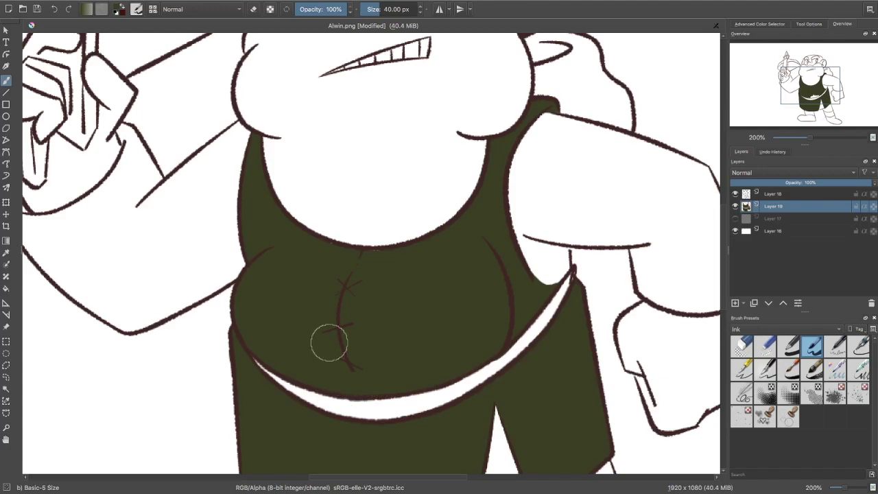
# - Choose a lighter olive green, preserve the layer's alpha, and paint a highlight over the tunic's belly with a 239.44 px brush
pyautogui.moveTo(329, 342); pyautogui.dragTo(296, 490)
pyautogui.hotkey('ctrl', '-')
pyautogui.hotkey('ctrl', '-')
pyautogui.hotkey('ctrl', '-')
pyautogui.hotkey('ctrl', '+')
pyautogui.hotkey('ctrl', '+')
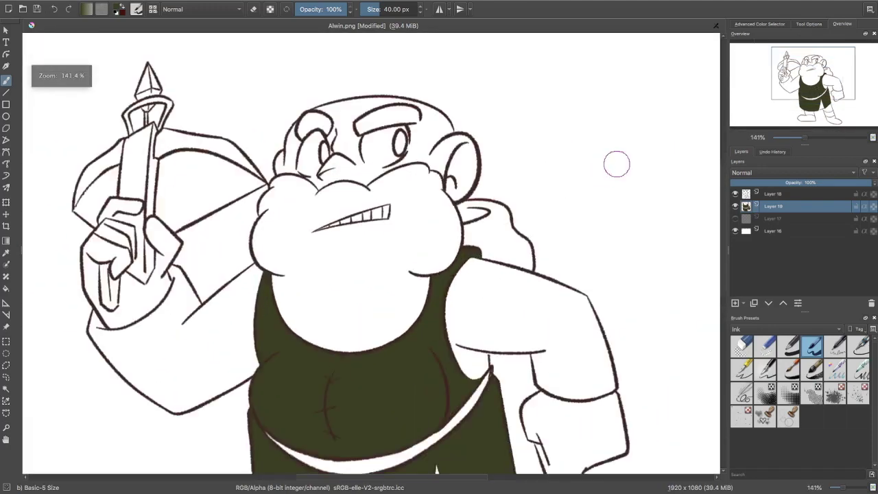
pyautogui.click(759, 24)
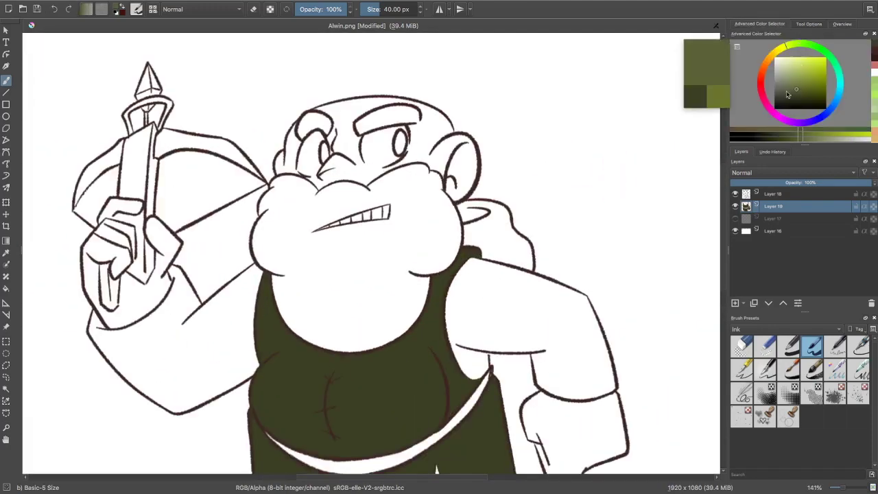
pyautogui.click(841, 24)
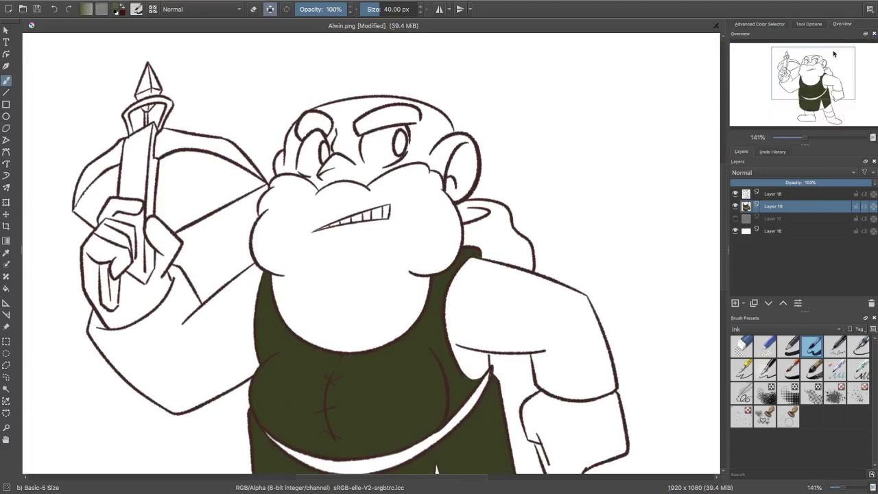
pyautogui.moveTo(806, 72); pyautogui.dragTo(808, 78)
pyautogui.click(394, 9)
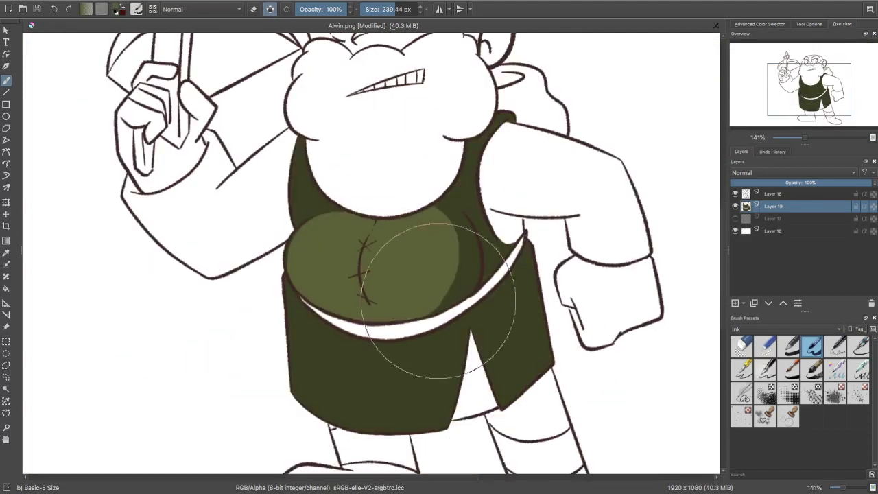
pyautogui.hotkey('ctrl', 'z')
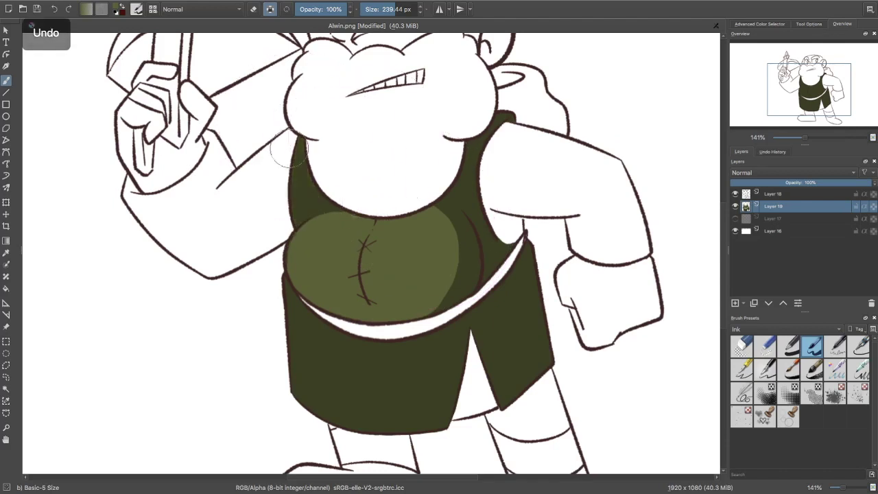
pyautogui.moveTo(383, 344)
pyautogui.mouseDown()
pyautogui.moveTo(338, 405)
pyautogui.moveTo(302, 298)
pyautogui.mouseUp()
pyautogui.hotkey('ctrl', 'z')
pyautogui.moveTo(406, 323)
pyautogui.mouseDown()
pyautogui.moveTo(386, 384)
pyautogui.moveTo(294, 294)
pyautogui.mouseUp()
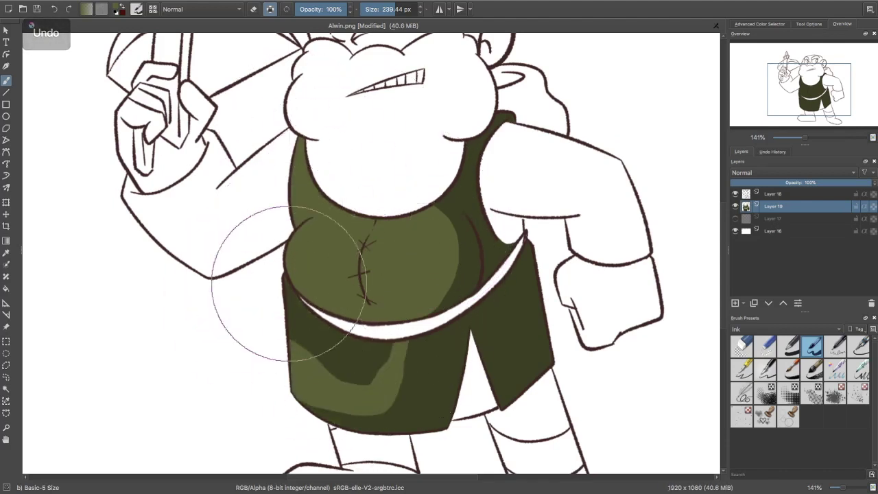
pyautogui.hotkey('ctrl', 'z')
# - Reduce the brush to 69.57 px and paint an olive green highlight on the wide skirt panel below the belt
pyautogui.click(389, 9)
pyautogui.press('[')
pyautogui.press('[')
pyautogui.press('[')
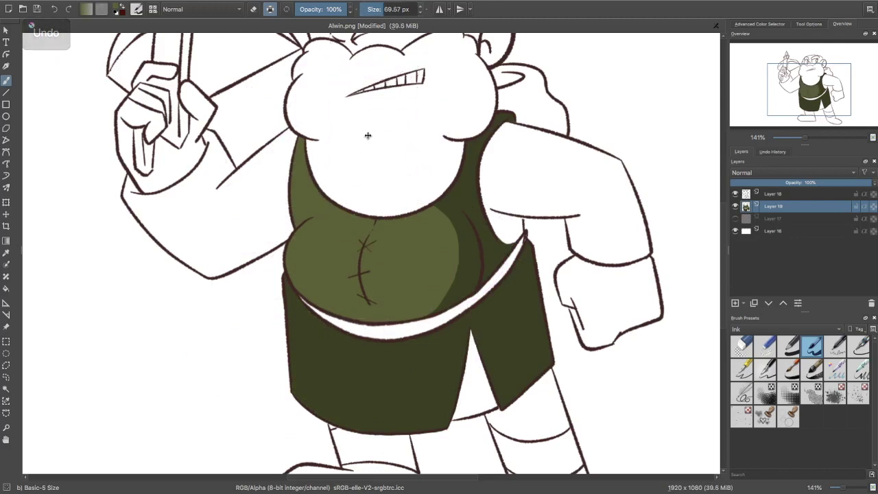
pyautogui.moveTo(405, 337)
pyautogui.mouseDown()
pyautogui.moveTo(395, 375)
pyautogui.moveTo(267, 368)
pyautogui.mouseUp()
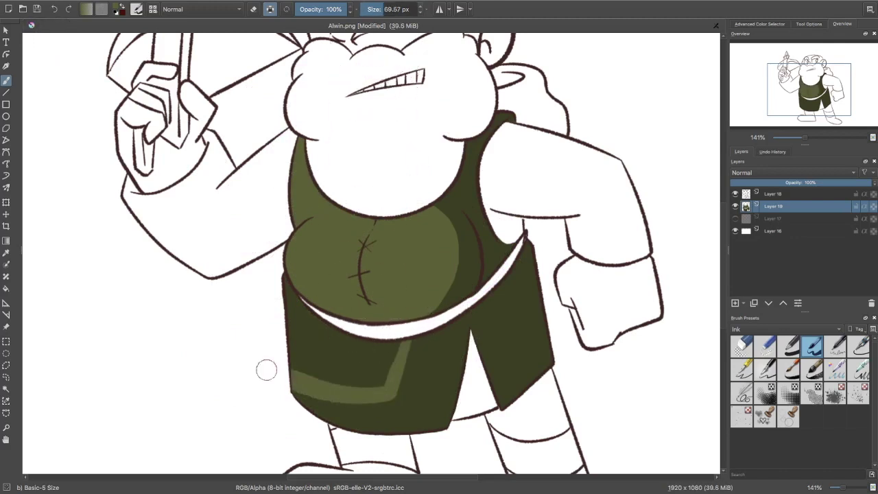
pyautogui.moveTo(312, 312)
pyautogui.mouseDown()
pyautogui.moveTo(291, 339)
pyautogui.moveTo(297, 282)
pyautogui.moveTo(322, 369)
pyautogui.moveTo(325, 357)
pyautogui.moveTo(356, 375)
pyautogui.moveTo(493, 249)
pyautogui.moveTo(545, 241)
pyautogui.moveTo(431, 327)
pyautogui.moveTo(421, 372)
pyautogui.moveTo(388, 399)
pyautogui.mouseUp()
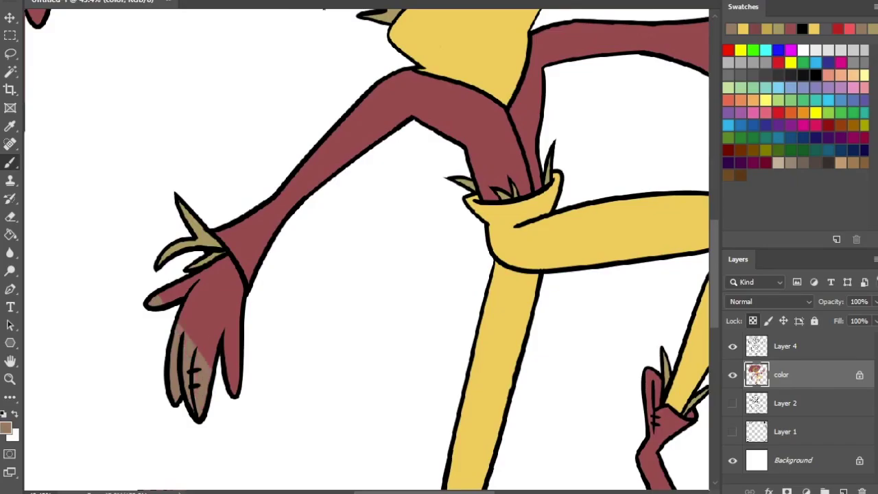
# - In Photoshop, paint the scarecrow's lowered hand and the hand gripping the axe brown on the color layer
pyautogui.moveTo(199, 346)
pyautogui.mouseDown()
pyautogui.moveTo(199, 312)
pyautogui.moveTo(220, 298)
pyautogui.moveTo(210, 283)
pyautogui.moveTo(237, 295)
pyautogui.moveTo(237, 333)
pyautogui.mouseUp()
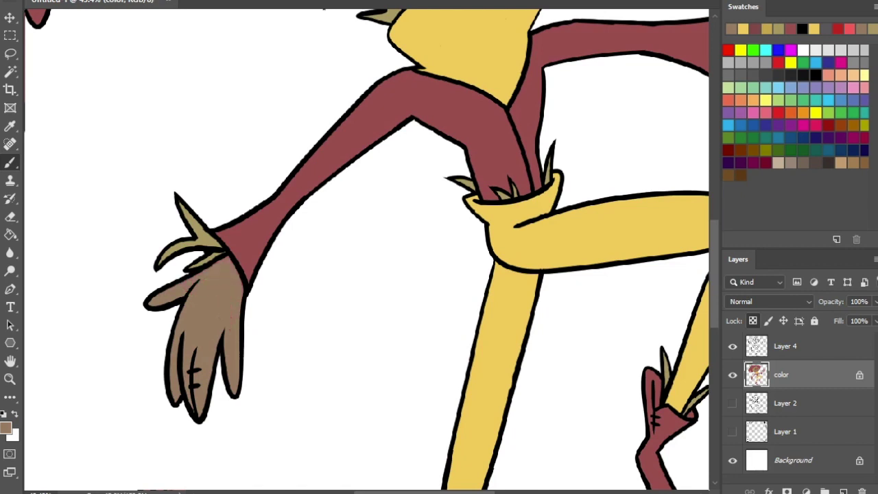
pyautogui.scroll(-4, 288, 171)
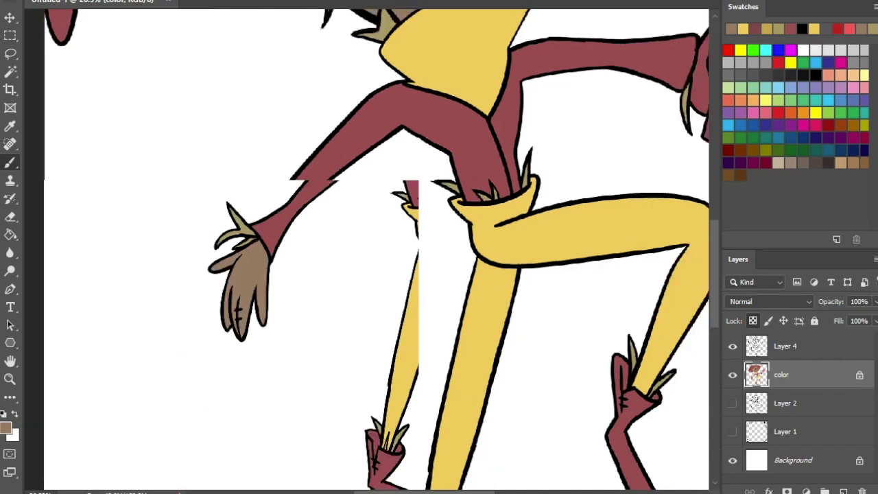
pyautogui.scroll(8, 556, 125)
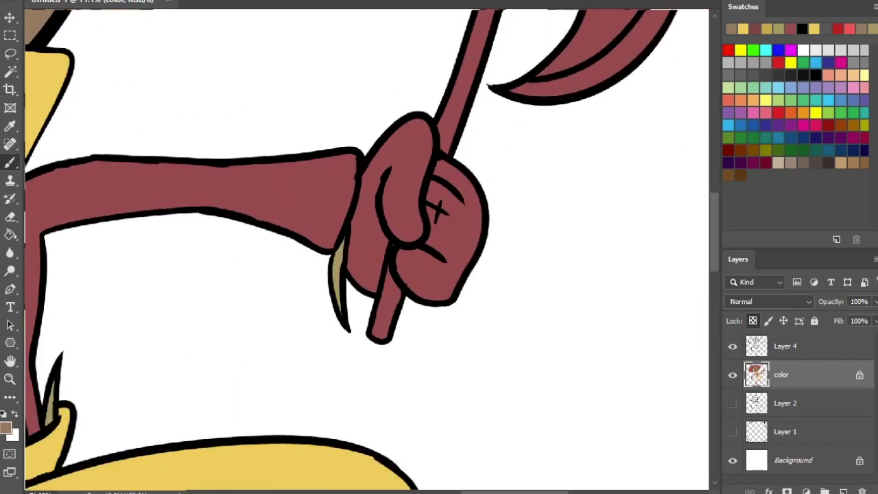
pyautogui.moveTo(377, 155)
pyautogui.mouseDown()
pyautogui.moveTo(353, 278)
pyautogui.moveTo(391, 192)
pyautogui.moveTo(401, 130)
pyautogui.moveTo(418, 134)
pyautogui.moveTo(401, 230)
pyautogui.moveTo(414, 237)
pyautogui.moveTo(405, 264)
pyautogui.moveTo(445, 294)
pyautogui.moveTo(438, 216)
pyautogui.mouseUp()
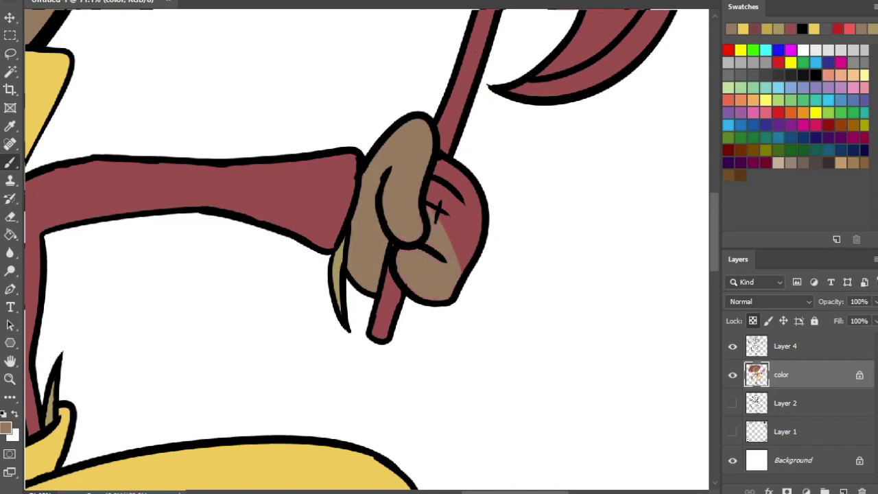
pyautogui.moveTo(454, 267)
pyautogui.mouseDown()
pyautogui.moveTo(442, 189)
pyautogui.moveTo(474, 206)
pyautogui.mouseUp()
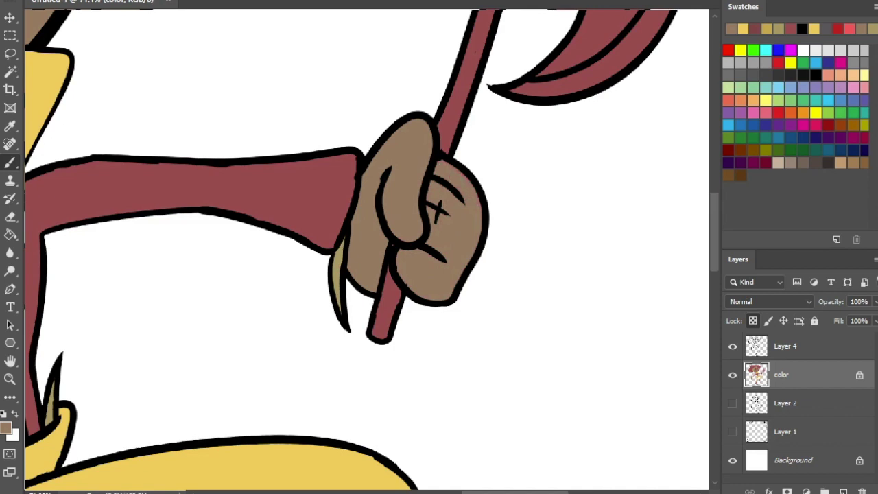
pyautogui.moveTo(439, 206); pyautogui.dragTo(538, 363)
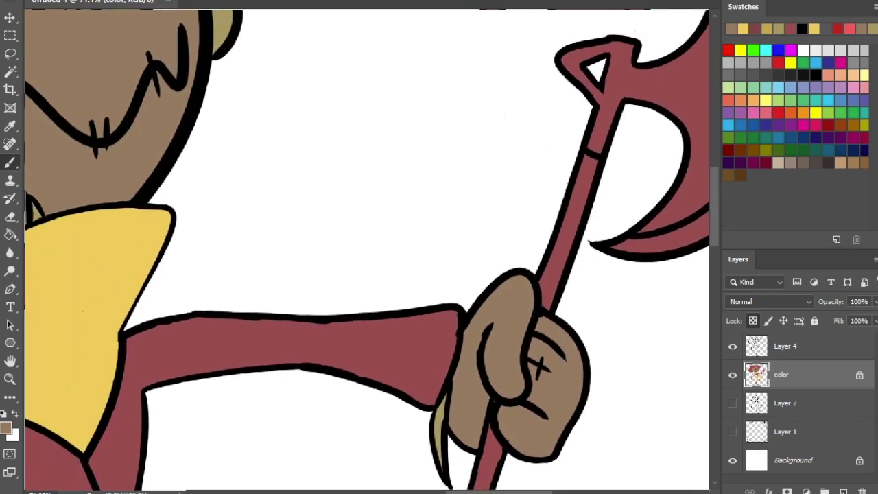
pyautogui.scroll(-8, 382, 231)
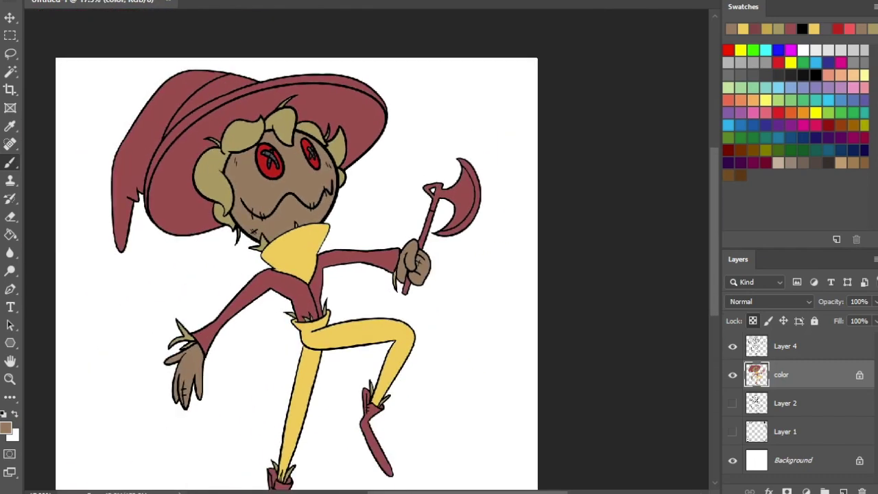
pyautogui.scroll(5, 296, 302)
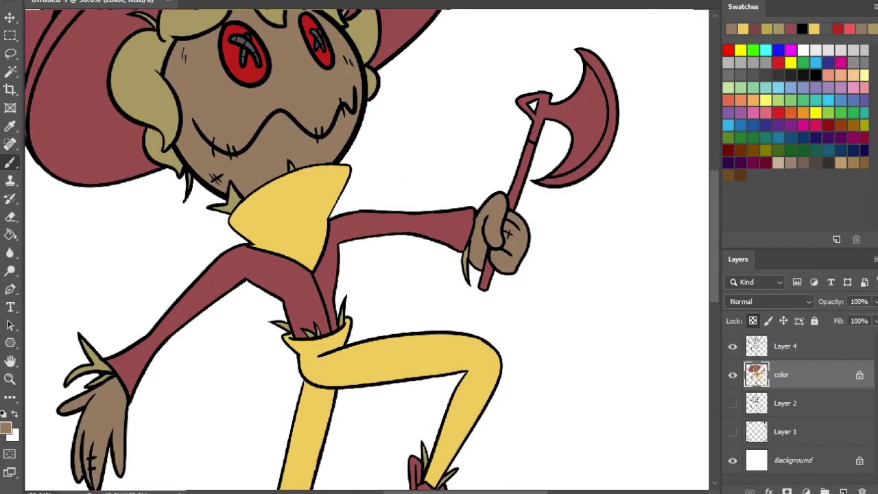
pyautogui.moveTo(529, 188); pyautogui.dragTo(416, 261)
pyautogui.scroll(6, 415, 267)
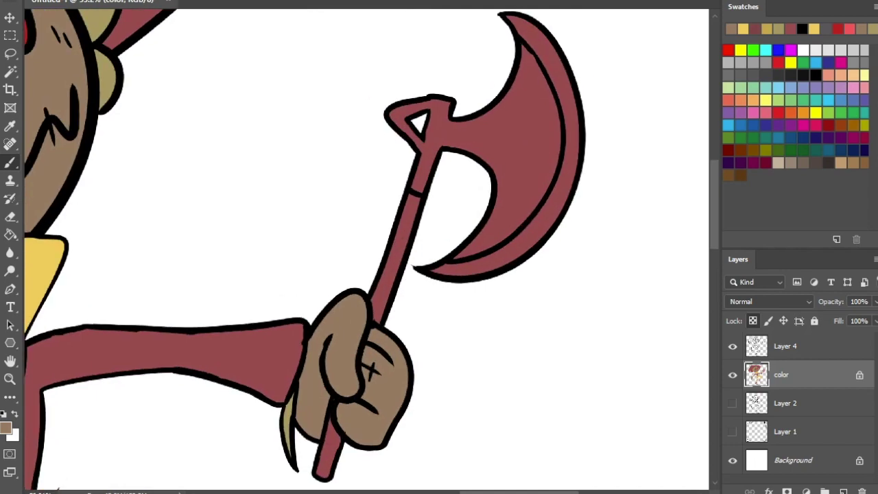
# - Choose the light grey b7b7b7 and paint the axe head, from its socket across the blade, on the color layer
pyautogui.click(6, 427)
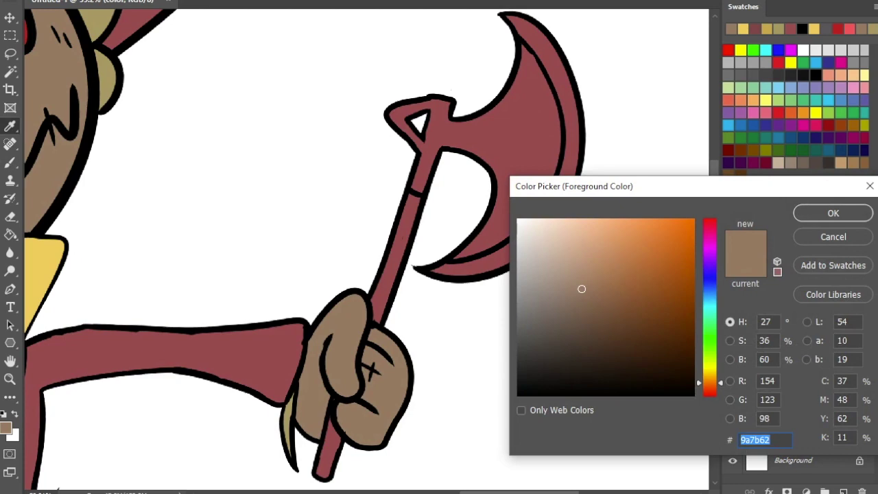
pyautogui.moveTo(548, 264)
pyautogui.mouseDown()
pyautogui.moveTo(517, 257)
pyautogui.moveTo(517, 268)
pyautogui.mouseUp()
pyautogui.click(832, 212)
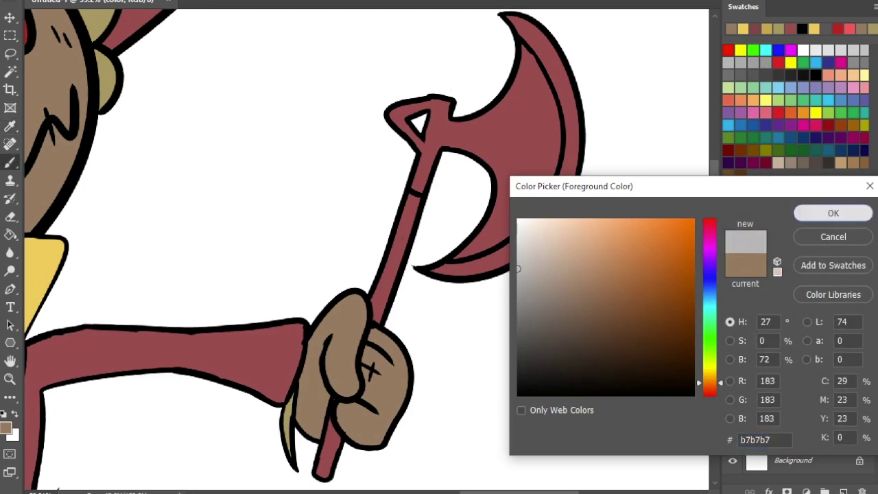
pyautogui.scroll(3, 470, 151)
pyautogui.moveTo(367, 102)
pyautogui.mouseDown()
pyautogui.moveTo(409, 91)
pyautogui.moveTo(408, 177)
pyautogui.moveTo(441, 127)
pyautogui.moveTo(401, 201)
pyautogui.mouseUp()
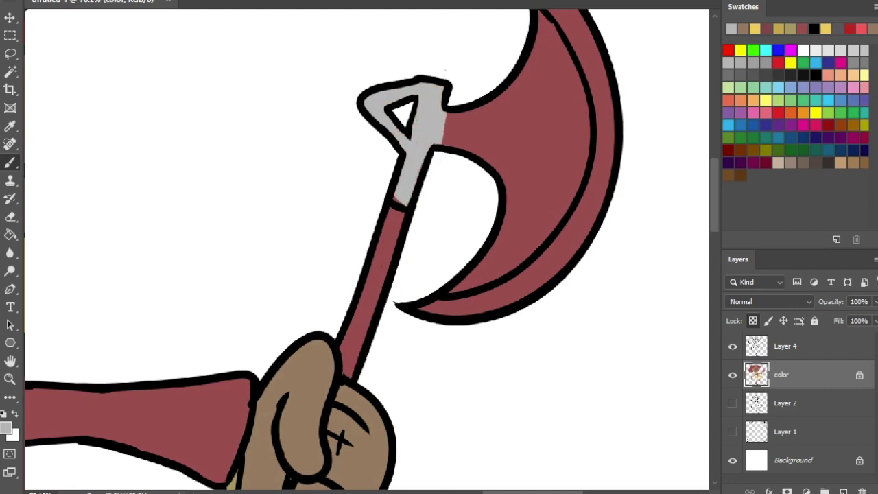
pyautogui.moveTo(442, 123)
pyautogui.mouseDown()
pyautogui.moveTo(461, 140)
pyautogui.moveTo(469, 128)
pyautogui.mouseUp()
pyautogui.moveTo(470, 129); pyautogui.dragTo(389, 202)
pyautogui.moveTo(456, 115)
pyautogui.mouseDown()
pyautogui.moveTo(465, 137)
pyautogui.moveTo(466, 103)
pyautogui.moveTo(515, 203)
pyautogui.moveTo(463, 298)
pyautogui.moveTo(364, 374)
pyautogui.mouseUp()
pyautogui.moveTo(438, 315)
pyautogui.mouseDown()
pyautogui.moveTo(457, 278)
pyautogui.moveTo(453, 243)
pyautogui.moveTo(412, 177)
pyautogui.mouseUp()
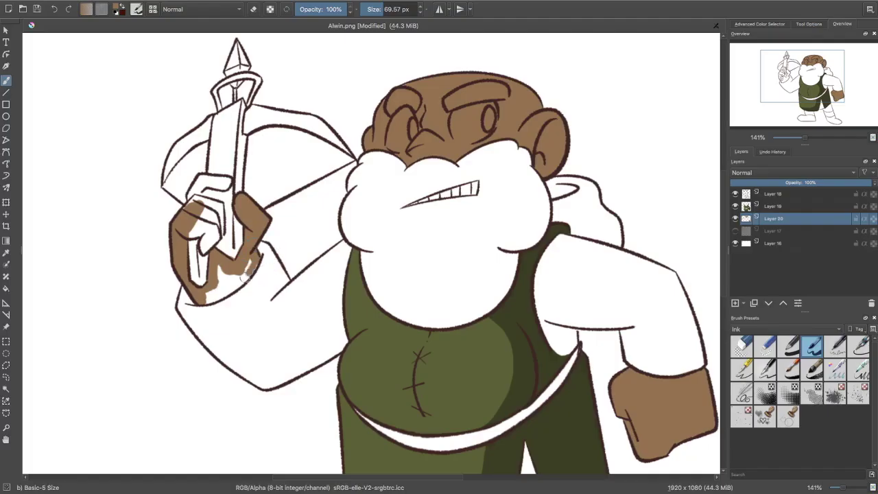
# - In Krita, fill the remaining white parts of the hand gripping the crossbow, including its fingers, with brown
pyautogui.moveTo(251, 264)
pyautogui.mouseDown()
pyautogui.moveTo(227, 288)
pyautogui.moveTo(218, 274)
pyautogui.moveTo(226, 302)
pyautogui.moveTo(213, 302)
pyautogui.mouseUp()
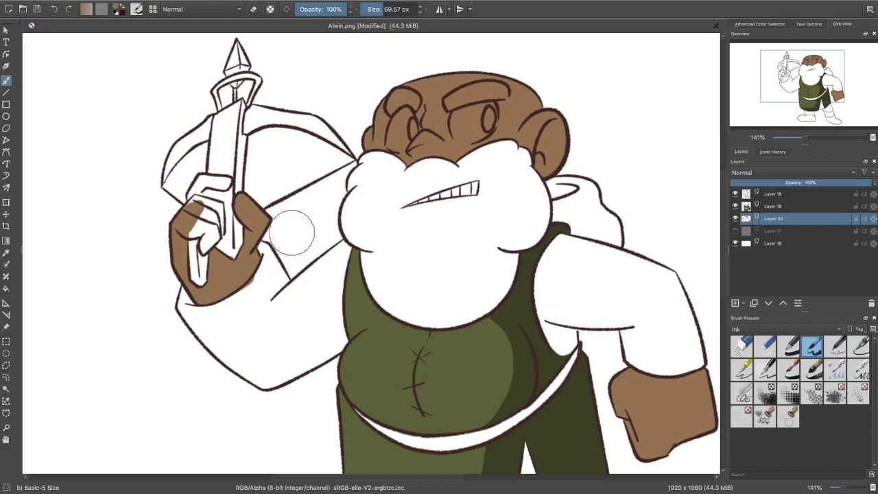
pyautogui.moveTo(801, 75); pyautogui.dragTo(809, 68)
pyautogui.moveTo(665, 186); pyautogui.dragTo(624, 173)
pyautogui.moveTo(487, 178); pyautogui.dragTo(606, 163)
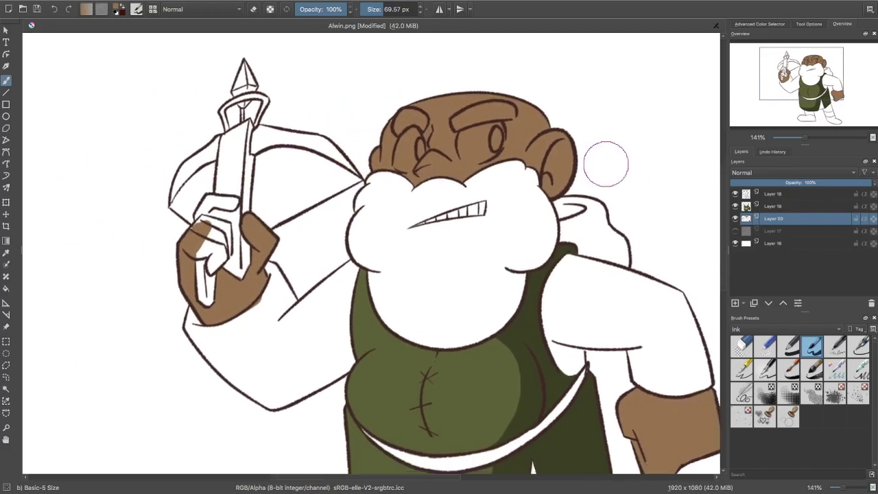
pyautogui.moveTo(209, 226); pyautogui.dragTo(214, 224)
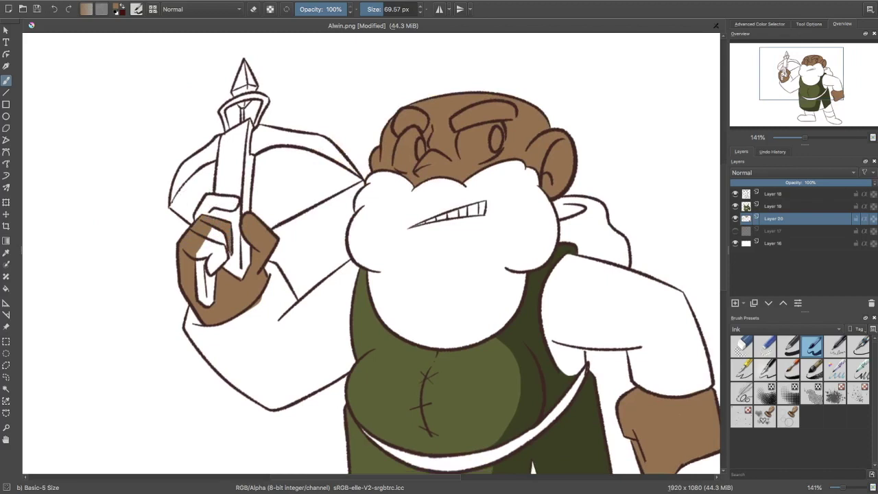
pyautogui.moveTo(224, 259)
pyautogui.mouseDown()
pyautogui.moveTo(204, 251)
pyautogui.moveTo(209, 269)
pyautogui.mouseUp()
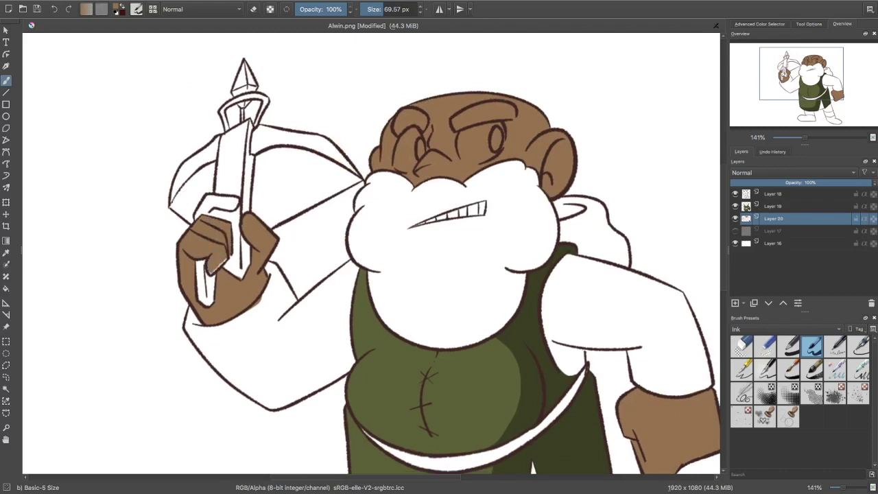
pyautogui.press('e')
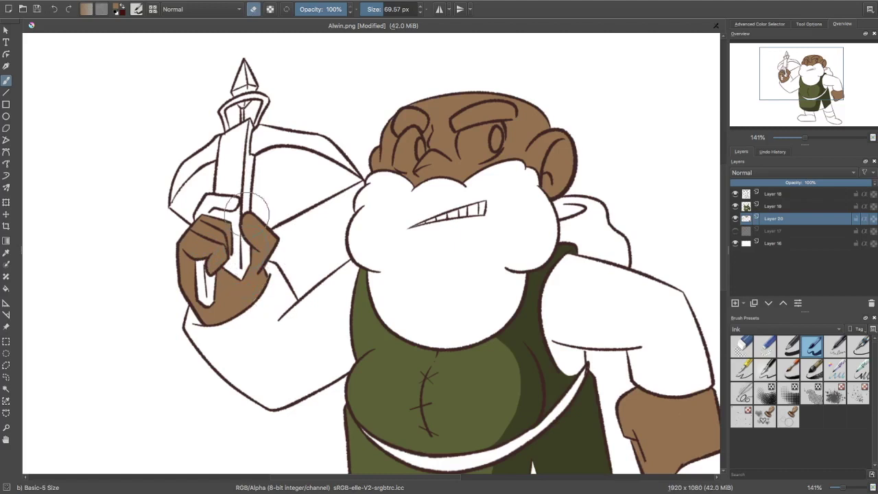
pyautogui.click(253, 9)
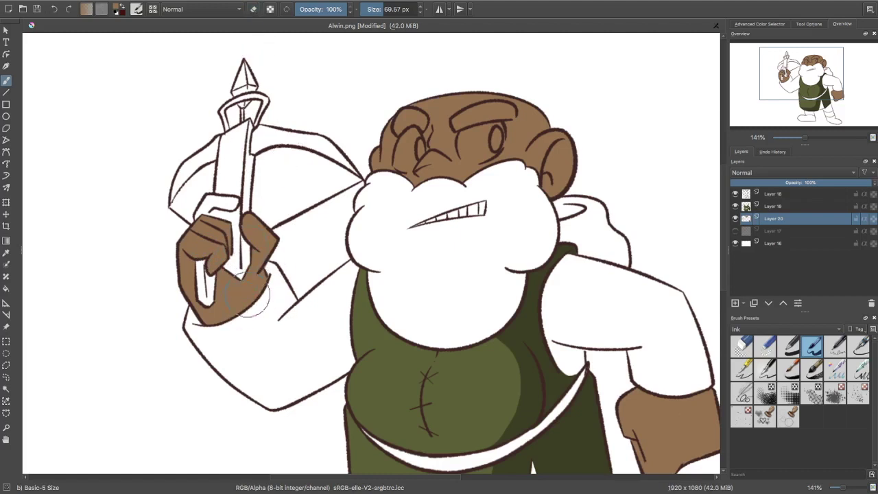
# - Choose a near-white paint colour on the new layer beneath the skin layer
pyautogui.moveTo(790, 84); pyautogui.dragTo(797, 81)
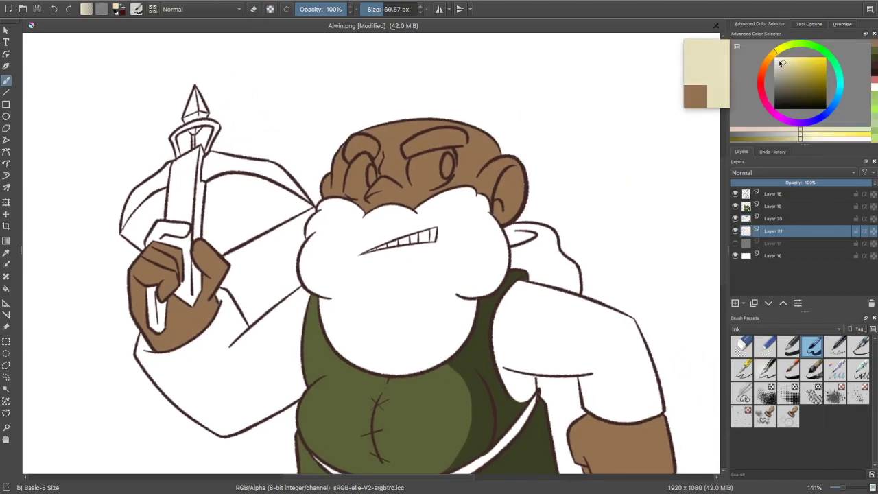
pyautogui.moveTo(787, 64); pyautogui.dragTo(771, 63)
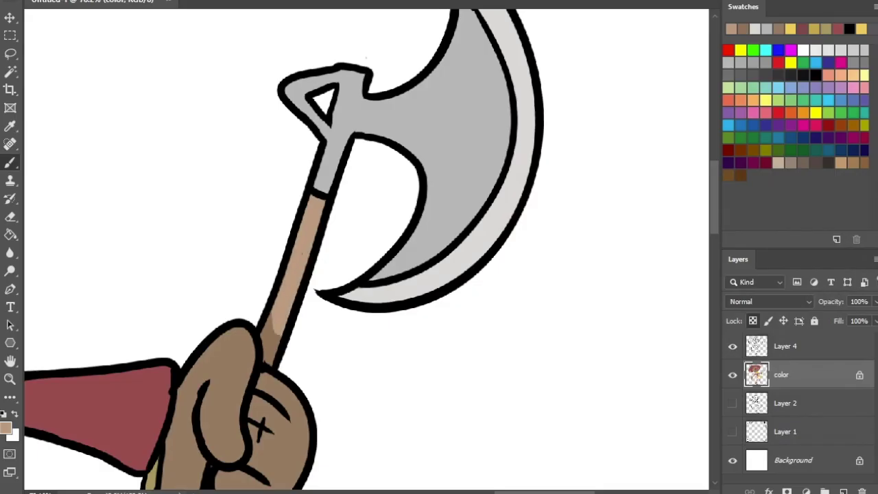
# - In Photoshop, paint the rest of the axe handle tan above the fist and below it on the color layer
pyautogui.moveTo(277, 329); pyautogui.dragTo(267, 360)
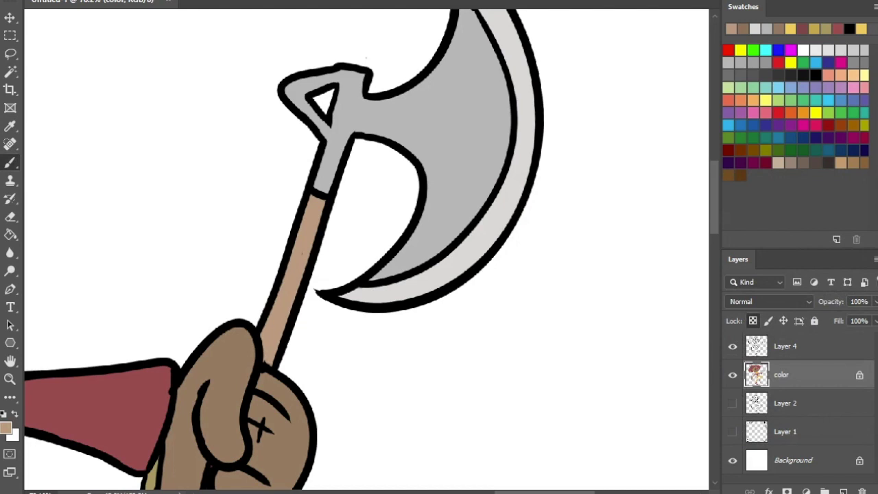
pyautogui.click(785, 346)
pyautogui.press('e')
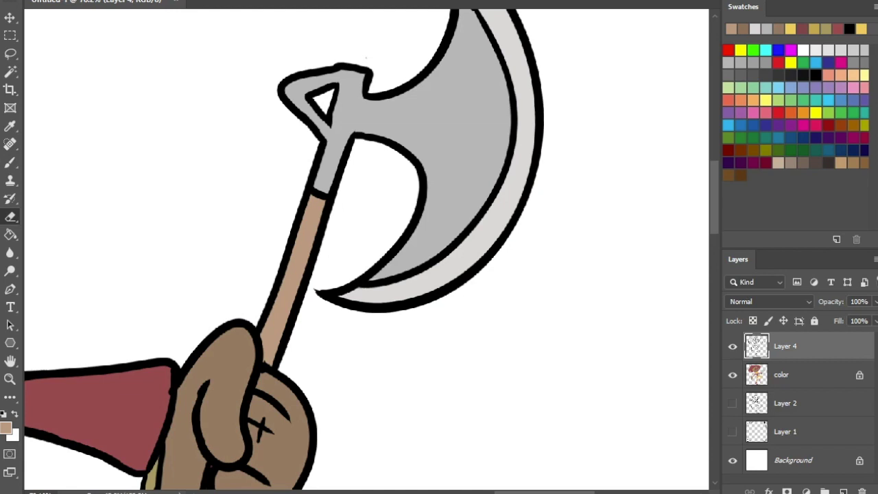
pyautogui.scroll(-3, 314, 242)
pyautogui.scroll(2, 261, 390)
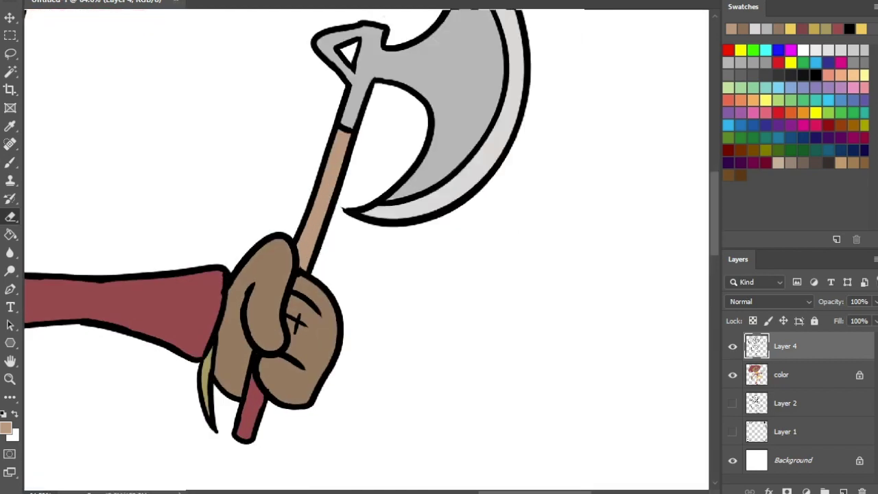
pyautogui.press('b')
pyautogui.scroll(4, 342, 249)
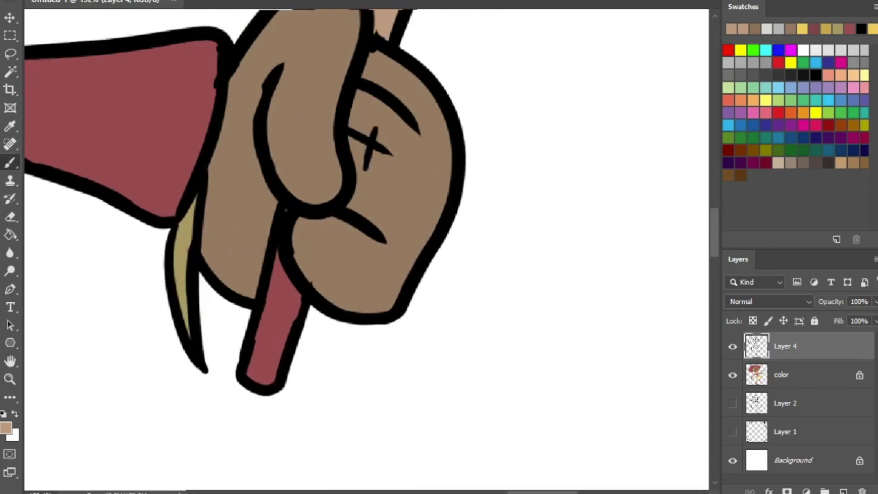
pyautogui.click(809, 374)
pyautogui.moveTo(259, 374); pyautogui.dragTo(288, 257)
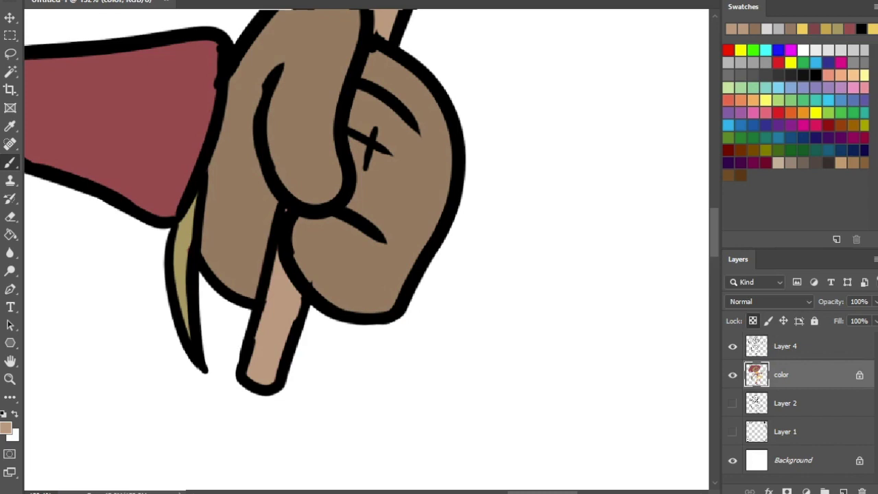
pyautogui.press('e')
pyautogui.moveTo(307, 269); pyautogui.dragTo(327, 292)
pyautogui.hotkey('ctrl', 'z')
pyautogui.click(785, 345)
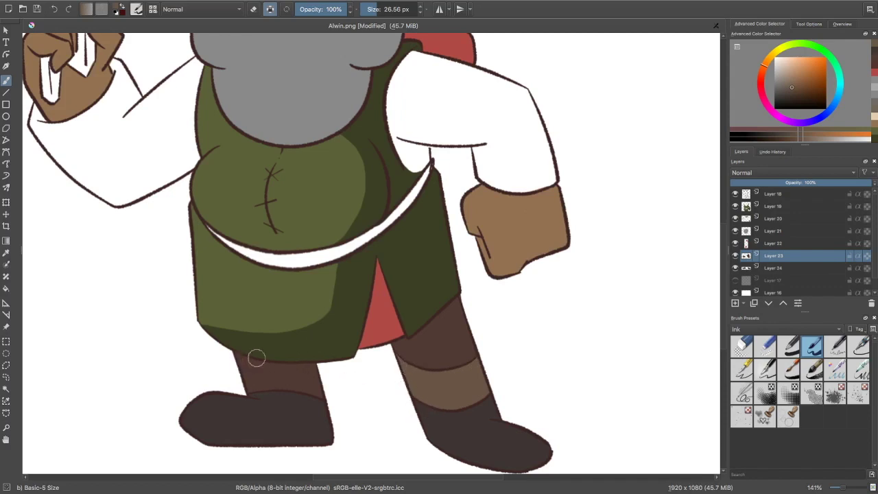
# - In Krita, paint the trouser leg showing between the skirt and the boot of the bent leg a lighter brown
pyautogui.moveTo(244, 367)
pyautogui.mouseDown()
pyautogui.moveTo(268, 365)
pyautogui.moveTo(279, 389)
pyautogui.moveTo(295, 377)
pyautogui.moveTo(322, 399)
pyautogui.mouseUp()
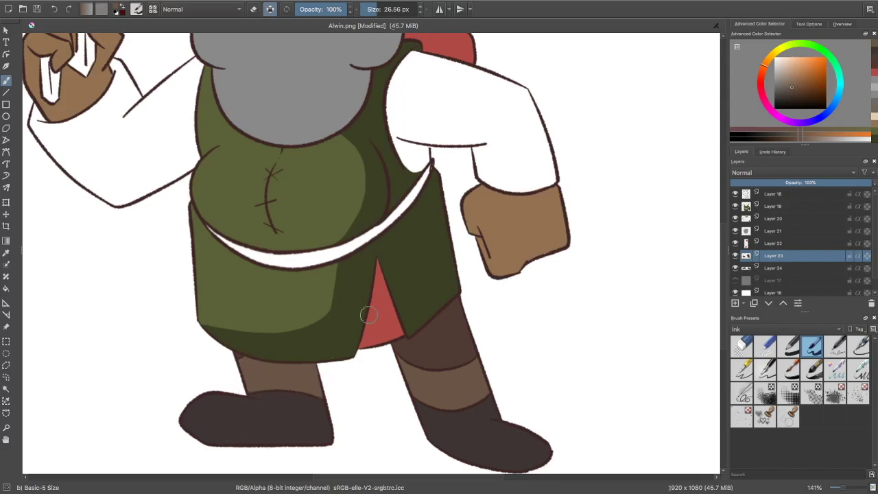
pyautogui.scroll(-5, 591, 275)
pyautogui.scroll(6, 566, 288)
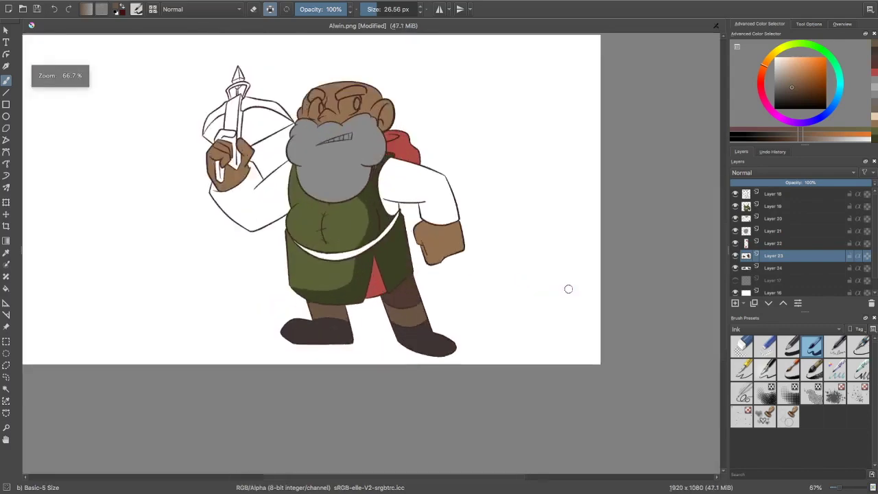
pyautogui.click(841, 24)
pyautogui.moveTo(815, 79); pyautogui.dragTo(816, 66)
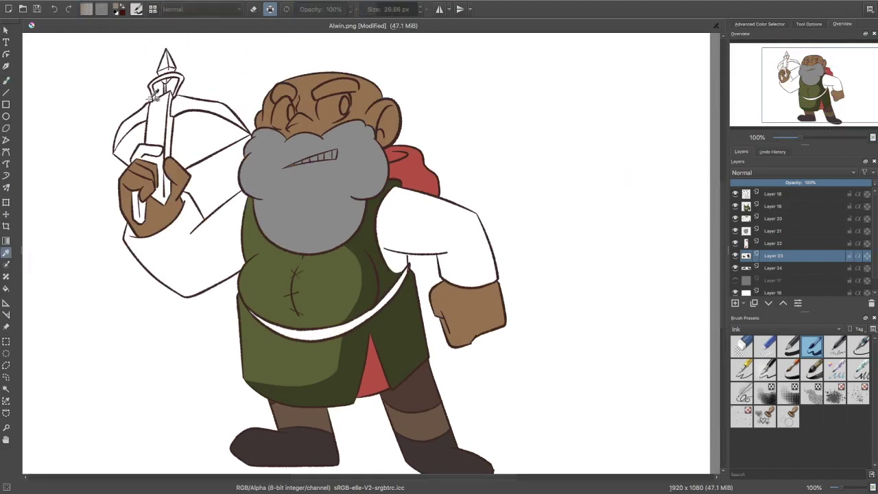
# - Choose a very light neutral grey as the paint colour
pyautogui.click(752, 25)
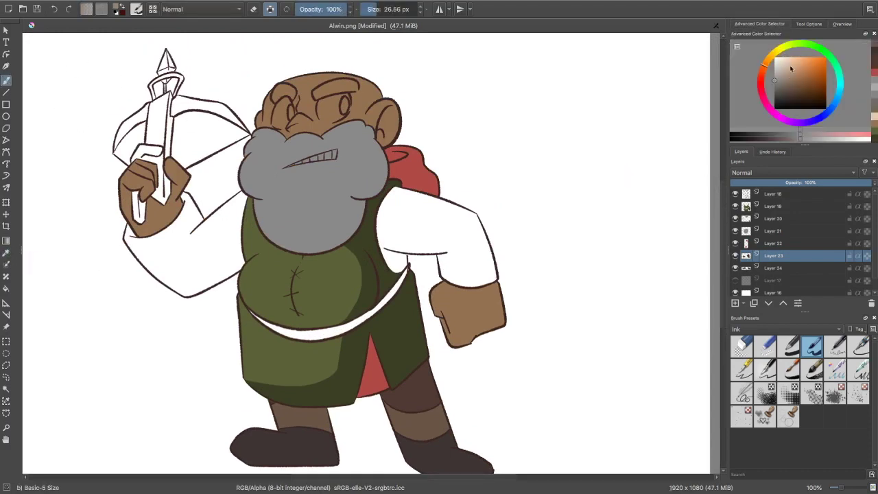
pyautogui.moveTo(776, 73); pyautogui.dragTo(771, 65)
pyautogui.click(838, 25)
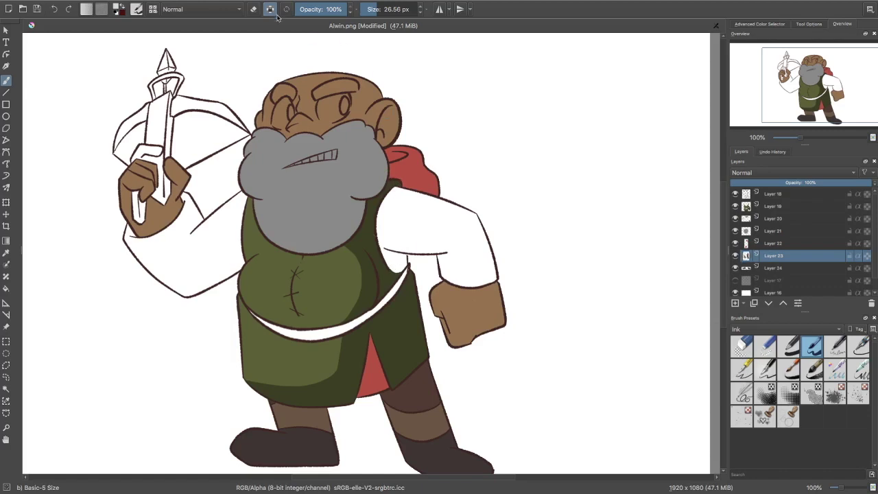
# - Undo and redo the latest changes to the trouser layer to compare the legs' colouring
pyautogui.hotkey('ctrl', 'z')
pyautogui.hotkey('ctrl', 'z')
pyautogui.hotkey('ctrl', 'shift', 'z')
pyautogui.hotkey('ctrl', 'z')
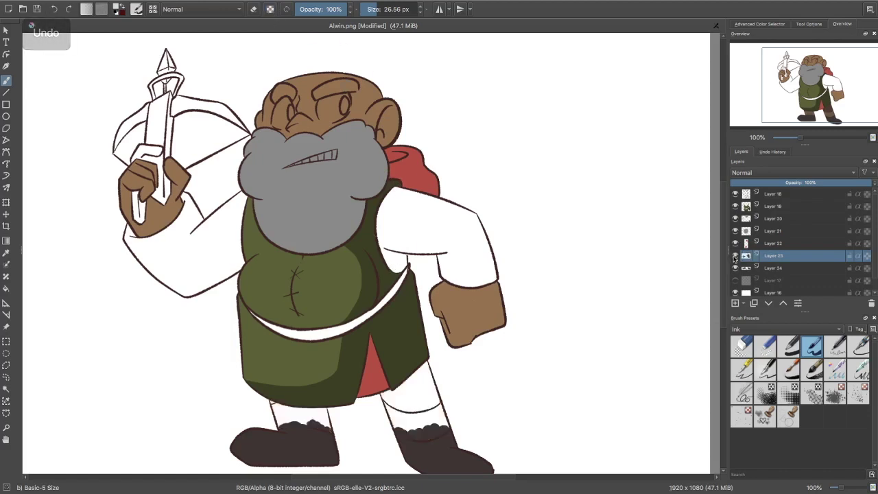
pyautogui.hotkey('ctrl', 'shift', 'z')
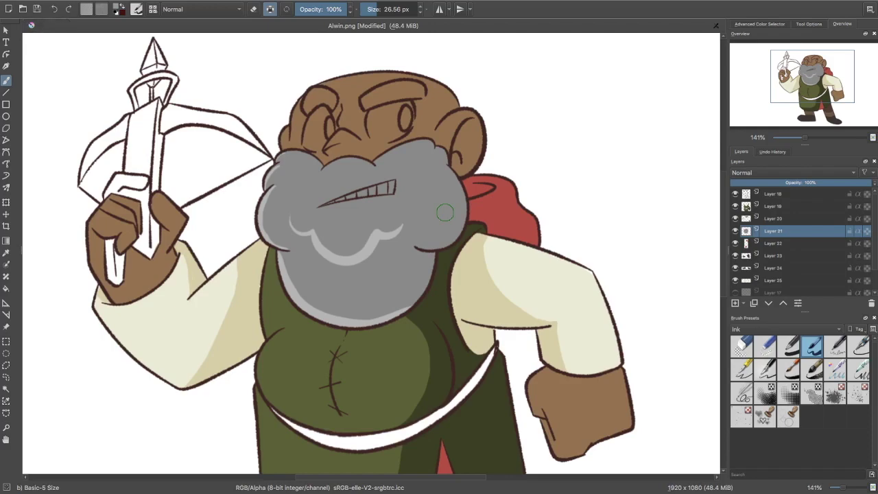
# - Examine the whole figure at 67% zoom, checking the cream sleeves and the beard highlights against the other colours
pyautogui.hotkey('ctrl', '-')
pyautogui.hotkey('ctrl', '-')
pyautogui.hotkey('ctrl', '-')
pyautogui.hotkey('ctrl', '+')
pyautogui.hotkey('ctrl', '+')
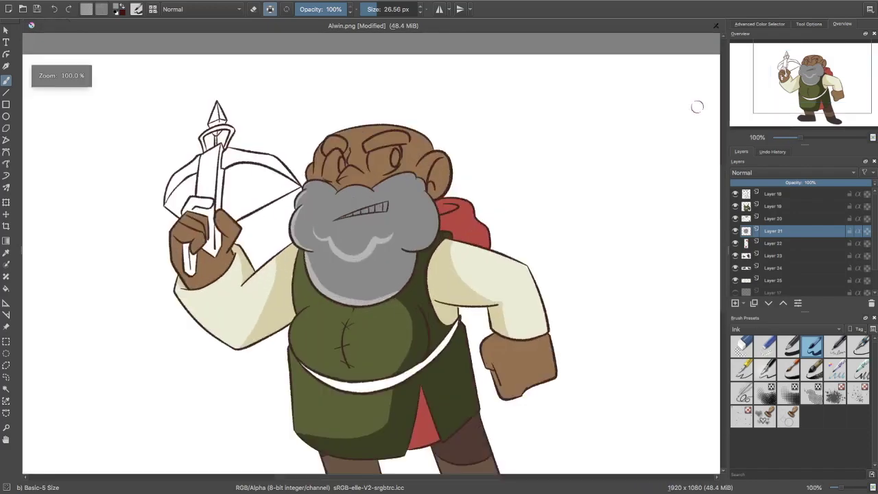
pyautogui.hotkey('ctrl', '-')
pyautogui.hotkey('ctrl', '-')
pyautogui.hotkey('ctrl', '+')
pyautogui.click(815, 77)
pyautogui.moveTo(815, 78); pyautogui.dragTo(787, 87)
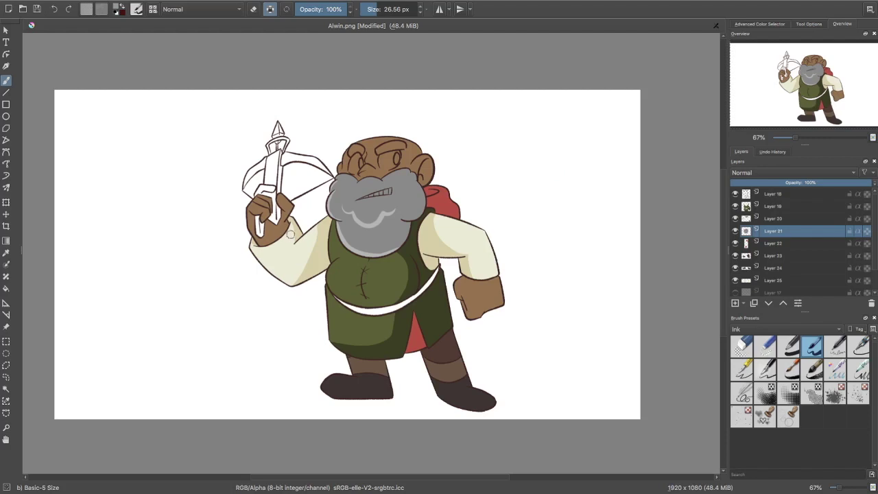
# - Add a new paint layer between the line art and the tunic colour layer
pyautogui.click(744, 194)
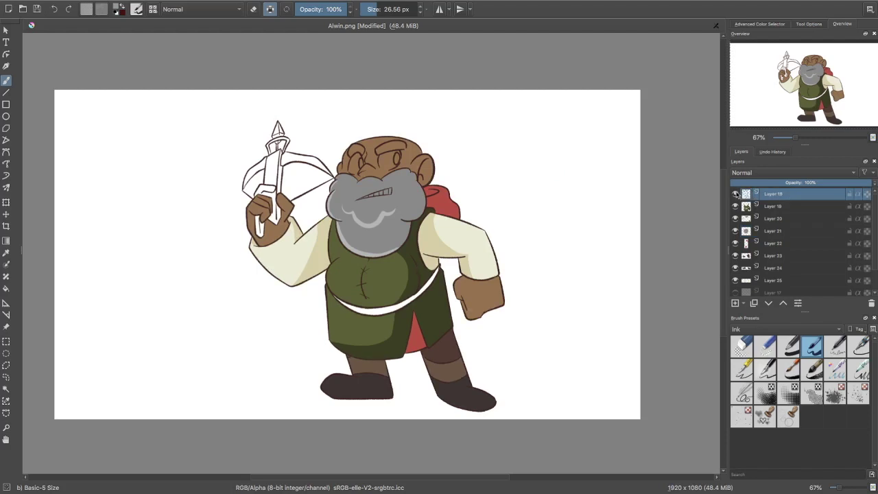
pyautogui.click(769, 208)
pyautogui.click(735, 303)
pyautogui.click(771, 24)
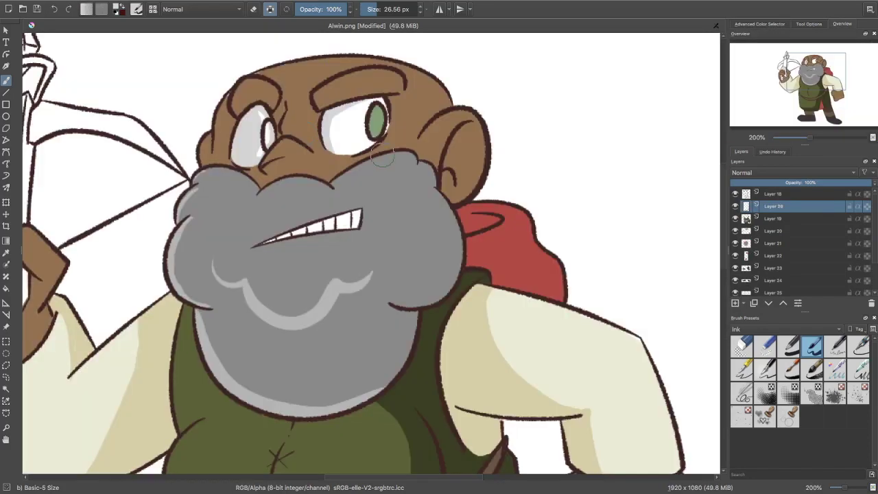
# - Undo the grey shading on the eye nearest the large ear and choose a pale pink-violet paint colour
pyautogui.hotkey('ctrl', 'z')
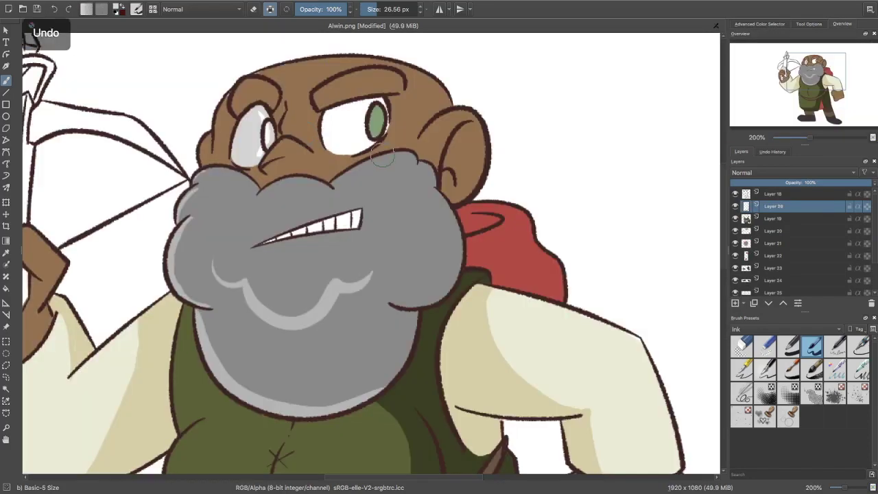
pyautogui.click(759, 24)
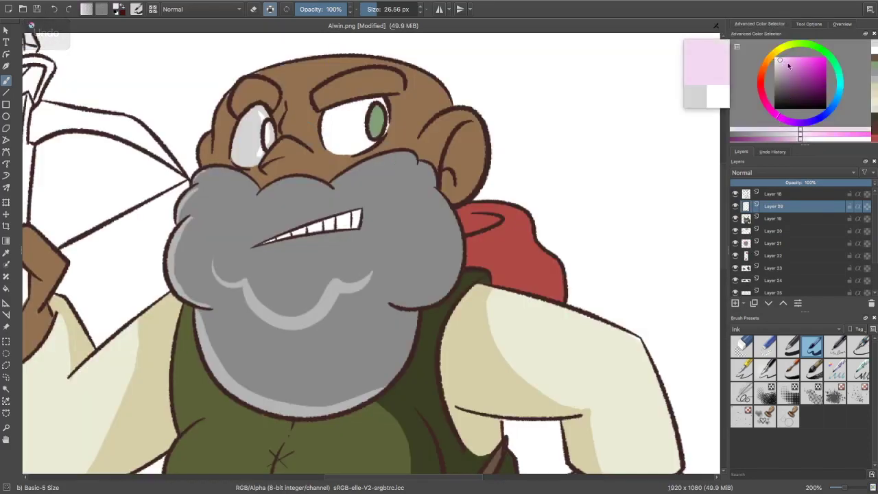
pyautogui.click(842, 24)
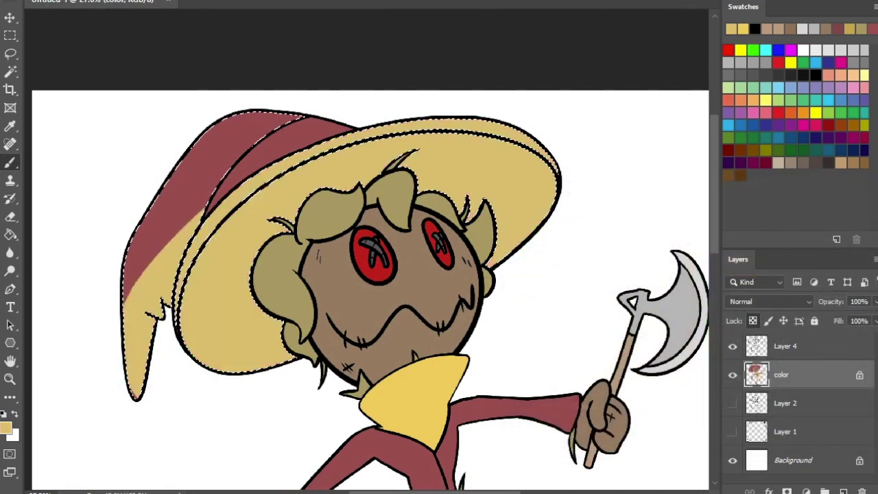
# - In Photoshop, paint the rest of the hat's pointed crown straw yellow inside the selection, leaving the band red, and clear the selection
pyautogui.moveTo(165, 254); pyautogui.dragTo(254, 124)
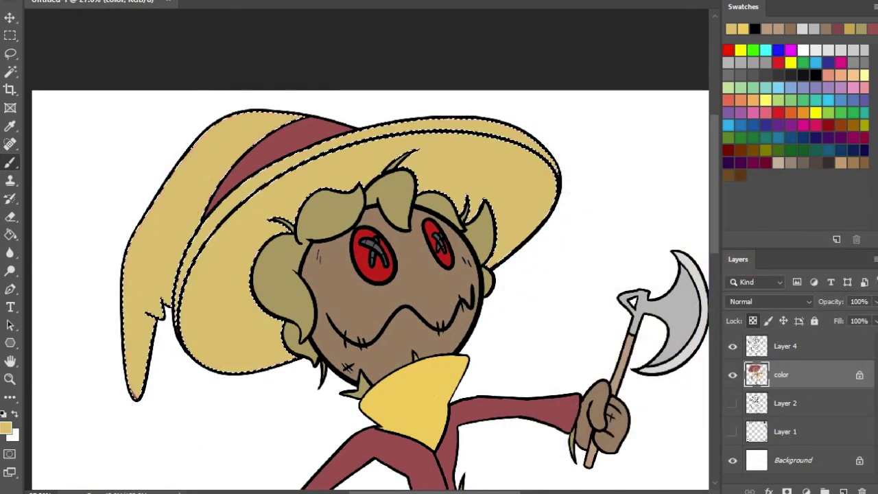
pyautogui.hotkey('ctrl', 'd')
pyautogui.scroll(-6, 367, 248)
pyautogui.hotkey('ctrl', '0')
pyautogui.scroll(1, 336, 192)
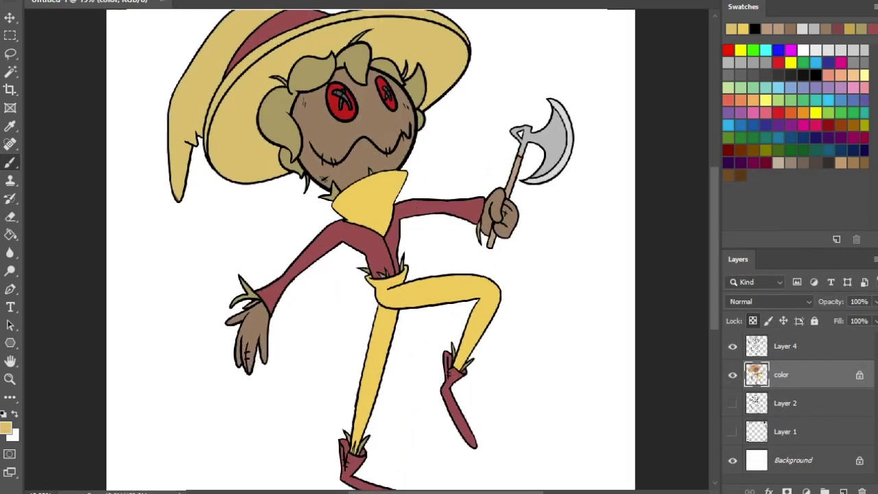
pyautogui.moveTo(263, 42); pyautogui.dragTo(238, 169)
pyautogui.scroll(6, 237, 168)
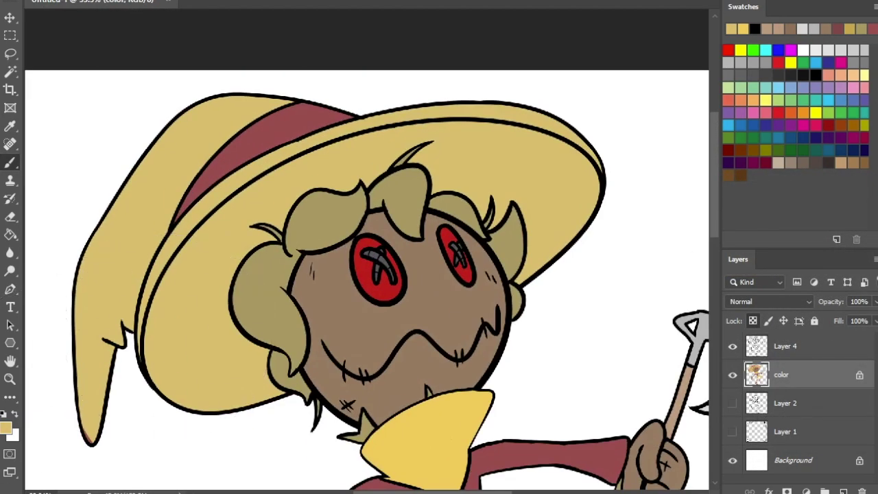
# - Sample the hat band's red and choose a darker shade of it as the foreground colour
pyautogui.press('i')
pyautogui.click(6, 427)
pyautogui.click(274, 133)
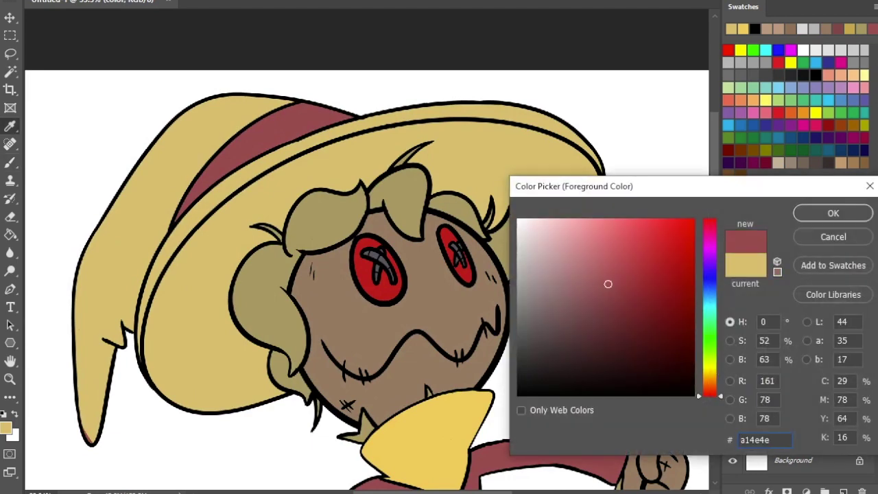
pyautogui.moveTo(607, 283); pyautogui.dragTo(607, 306)
pyautogui.click(832, 212)
# - Select the hat band's area from the Layer 4 line art and, on the color layer, expand the selection by 2 pixels
pyautogui.press('e')
pyautogui.click(809, 346)
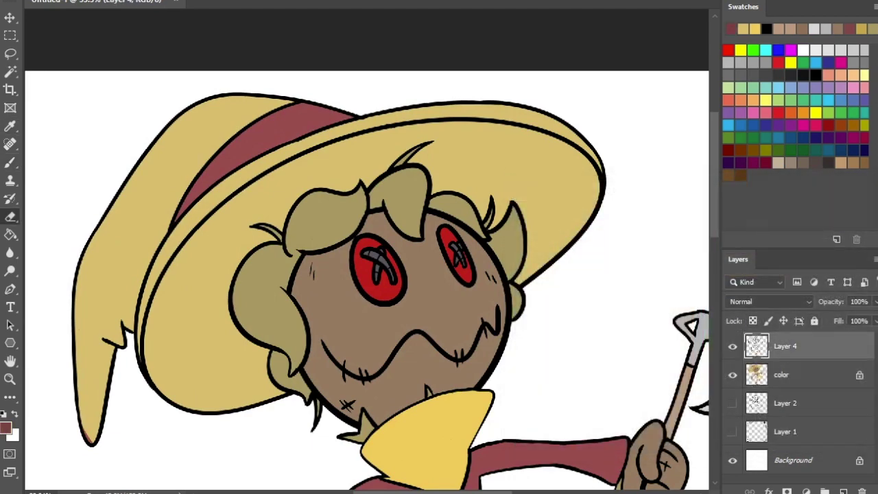
pyautogui.press('w')
pyautogui.click(267, 137)
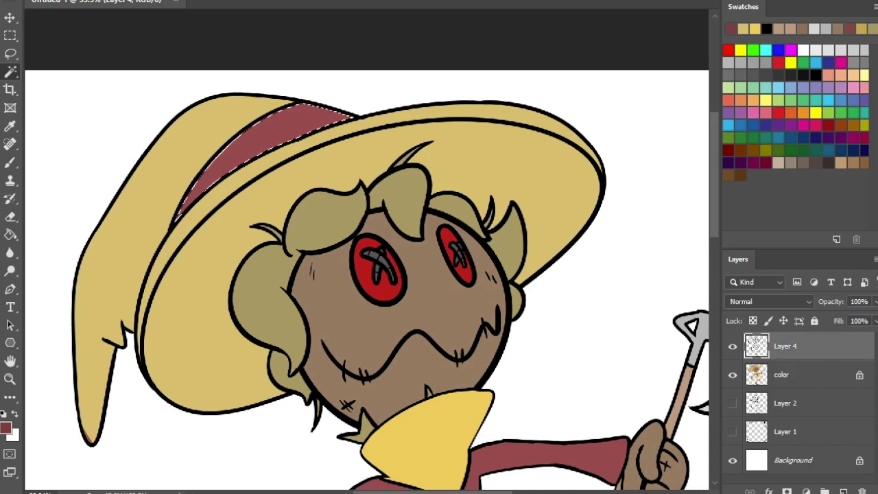
pyautogui.click(809, 374)
pyautogui.click(144, 0)
pyautogui.moveTo(175, 0)
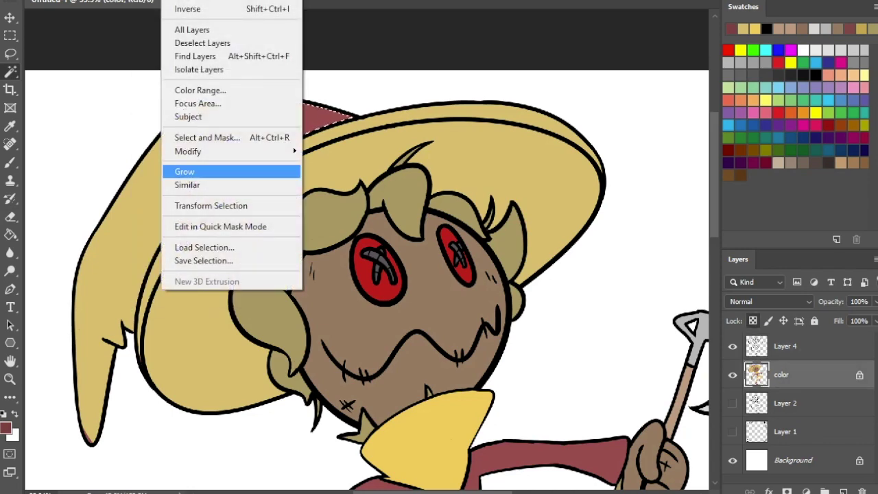
pyautogui.moveTo(226, 151)
pyautogui.click(328, 177)
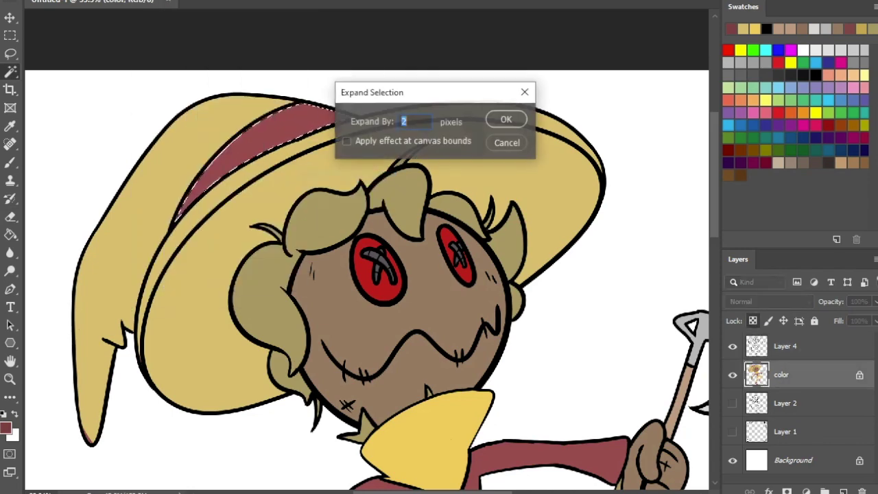
pyautogui.press('Return')
# - Paint the selected hat band with the darker red and clear the selection
pyautogui.press('b')
pyautogui.moveTo(325, 151); pyautogui.dragTo(162, 244)
pyautogui.hotkey('ctrl', 'd')
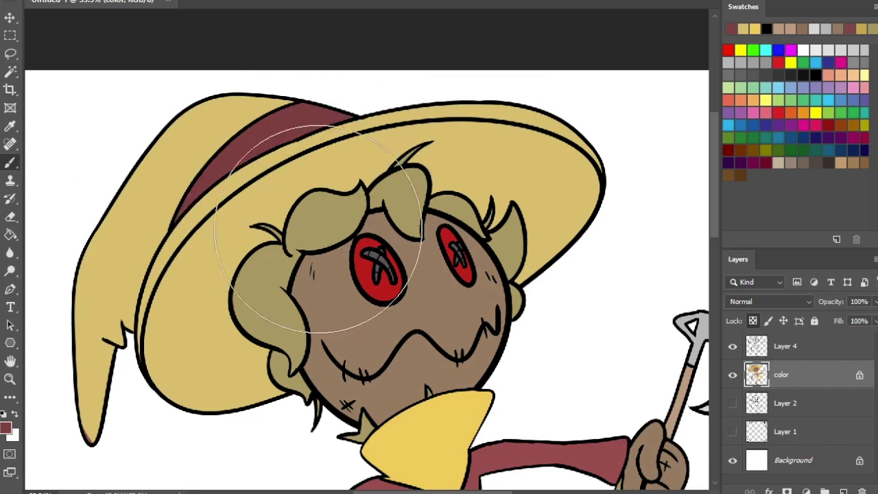
pyautogui.press('[')
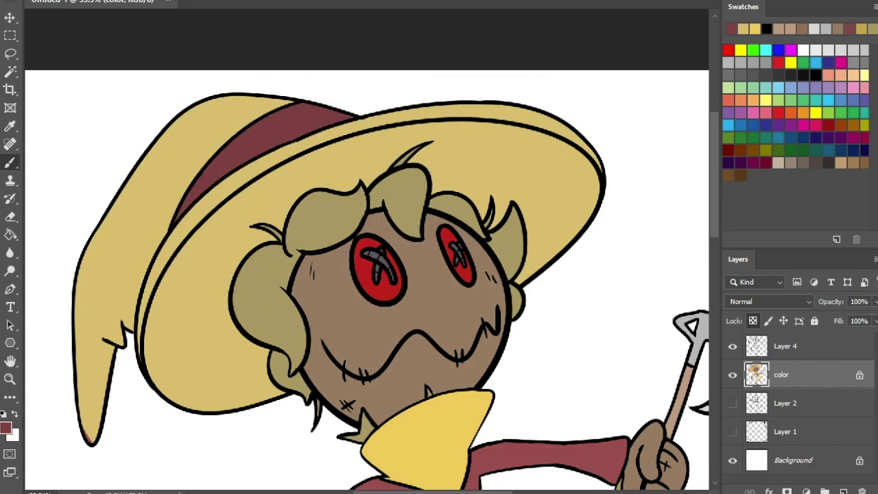
# - Sample the hat's straw yellow and paint over the leftover red at the hat's drooping tip on the color layer
pyautogui.click(784, 346)
pyautogui.keyDown('alt'); pyautogui.click(96, 411); pyautogui.keyUp('alt')
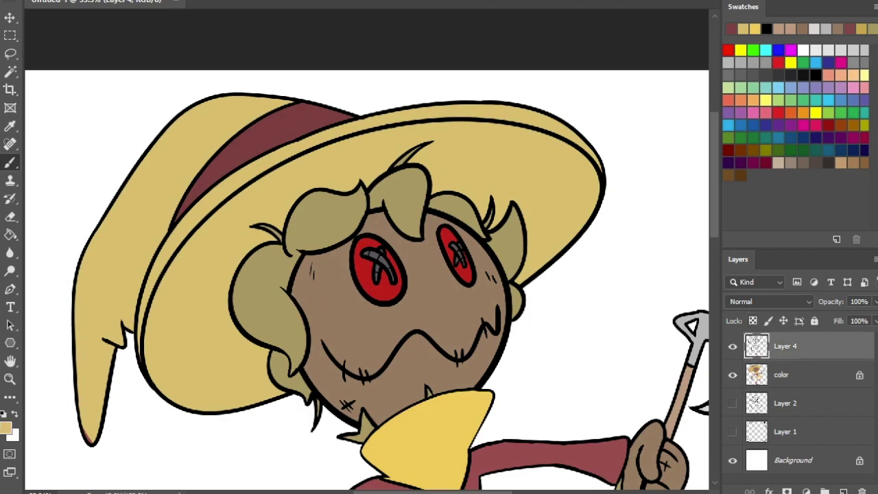
pyautogui.moveTo(123, 391); pyautogui.dragTo(151, 375)
pyautogui.scroll(5, 151, 376)
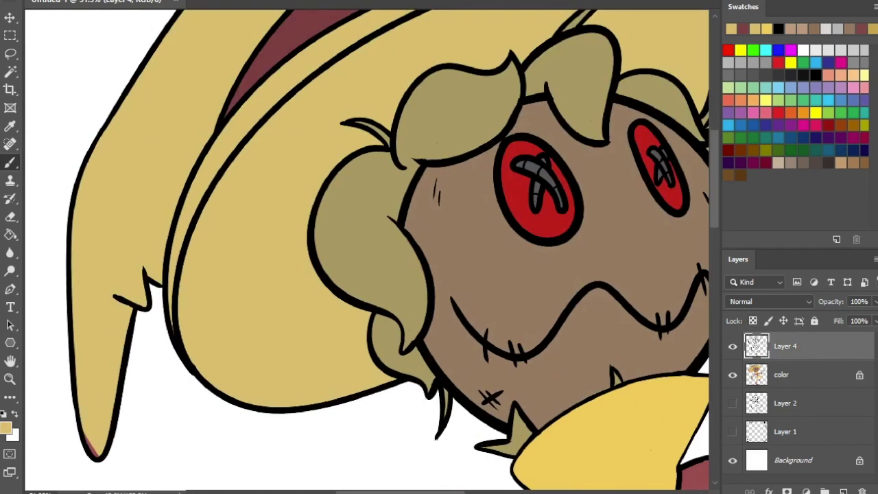
pyautogui.click(784, 374)
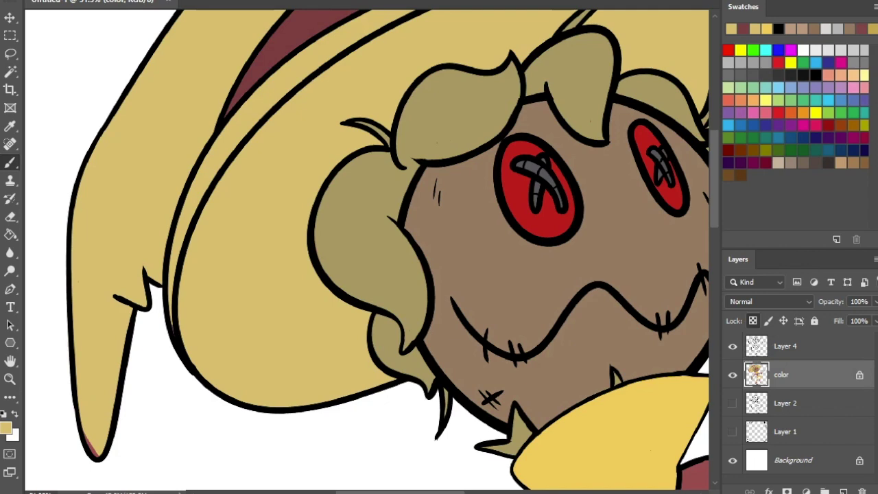
pyautogui.moveTo(87, 435); pyautogui.dragTo(96, 452)
pyautogui.moveTo(367, 206); pyautogui.dragTo(321, 321)
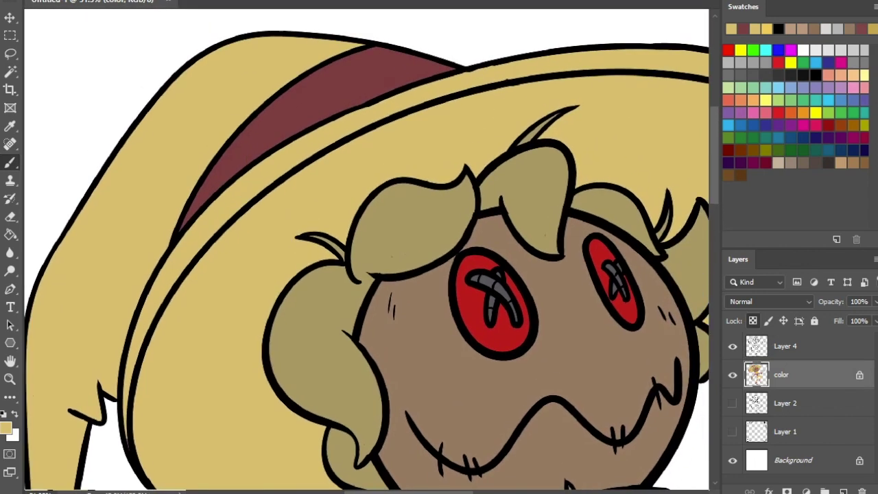
pyautogui.hscroll(3, 370, 247)
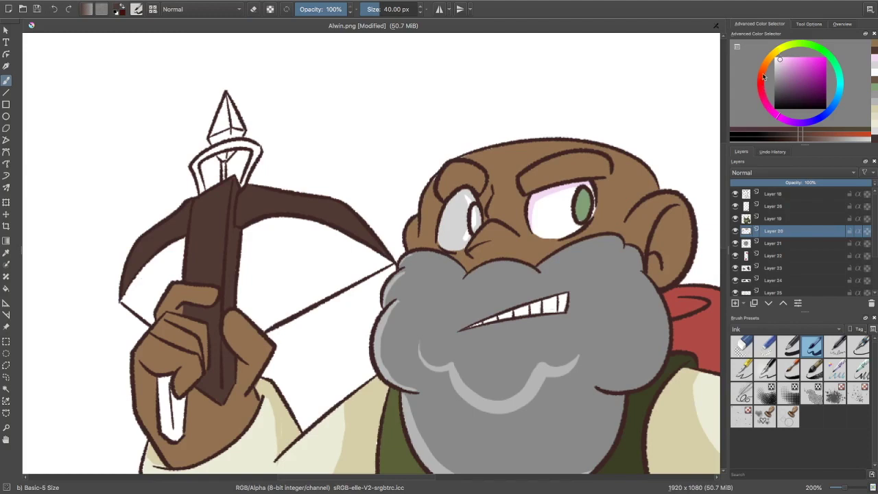
# - In Krita, choose a brown and paint the crossbow bolt's shaft inside the stirrup
pyautogui.click(762, 73)
pyautogui.click(801, 91)
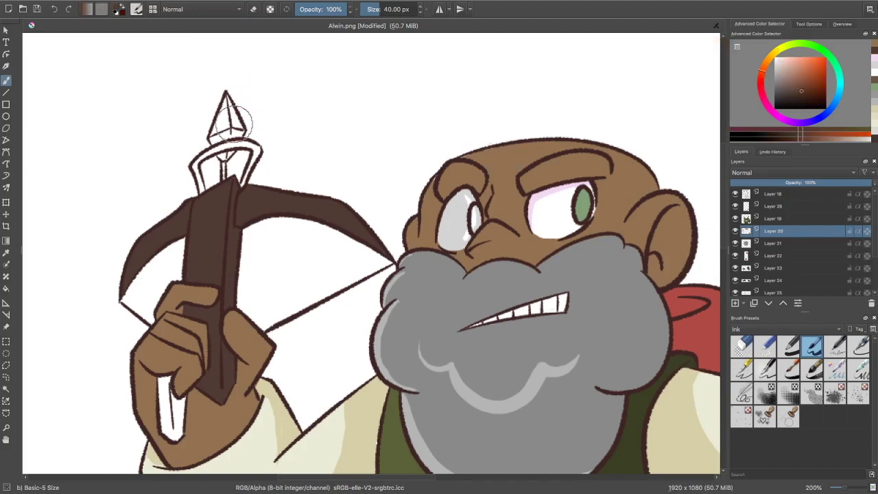
pyautogui.moveTo(223, 161); pyautogui.dragTo(222, 173)
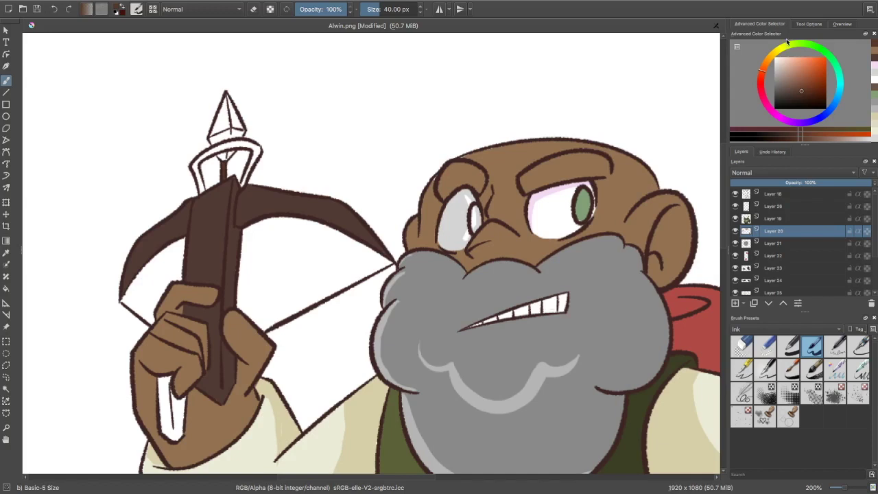
# - Paint both sides of the crossbow's metal stirrup warm grey
pyautogui.click(842, 24)
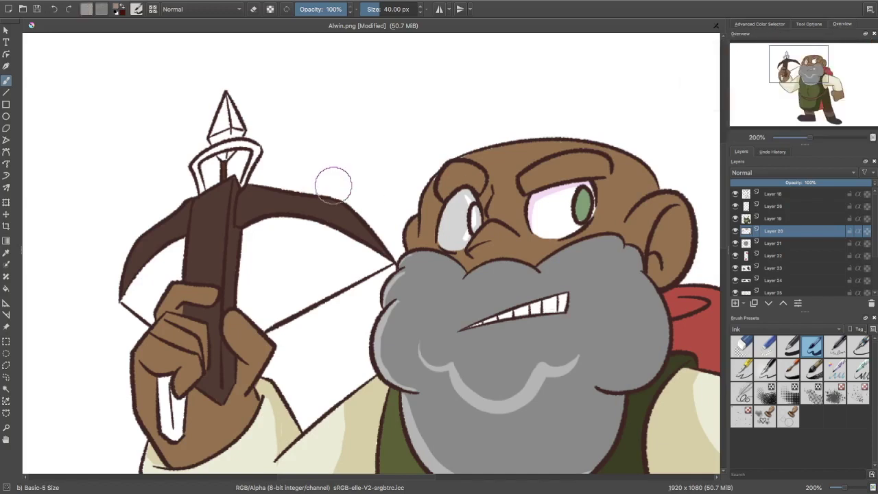
pyautogui.moveTo(225, 146); pyautogui.dragTo(210, 151)
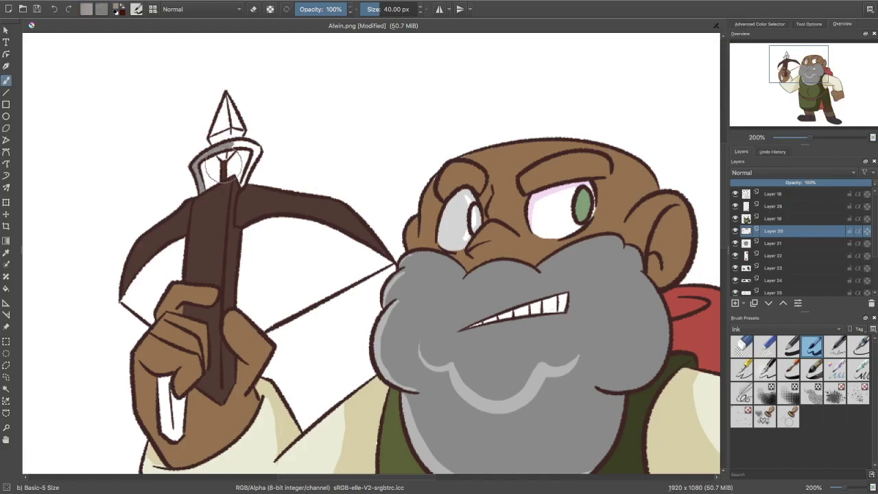
pyautogui.moveTo(225, 146)
pyautogui.mouseDown()
pyautogui.moveTo(243, 144)
pyautogui.moveTo(257, 156)
pyautogui.mouseUp()
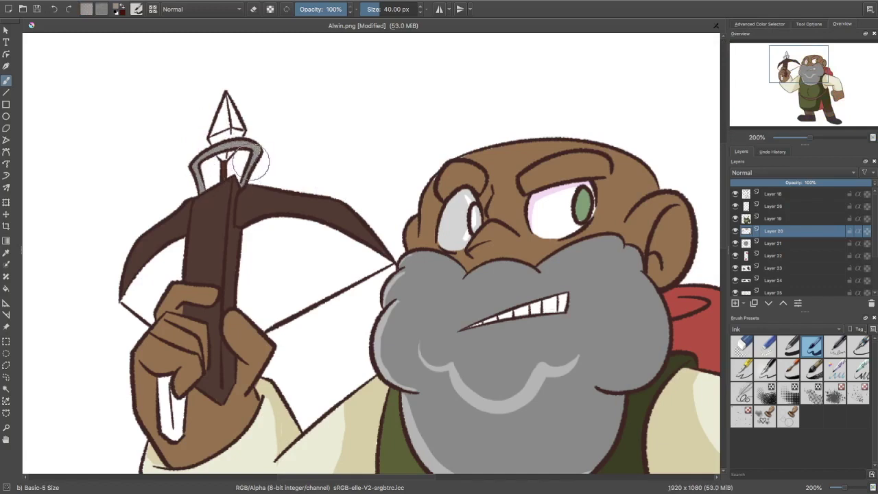
# - Choose a lighter grey and paint the bolt's arrowhead on a new layer above Layer 21
pyautogui.click(759, 24)
pyautogui.click(777, 74)
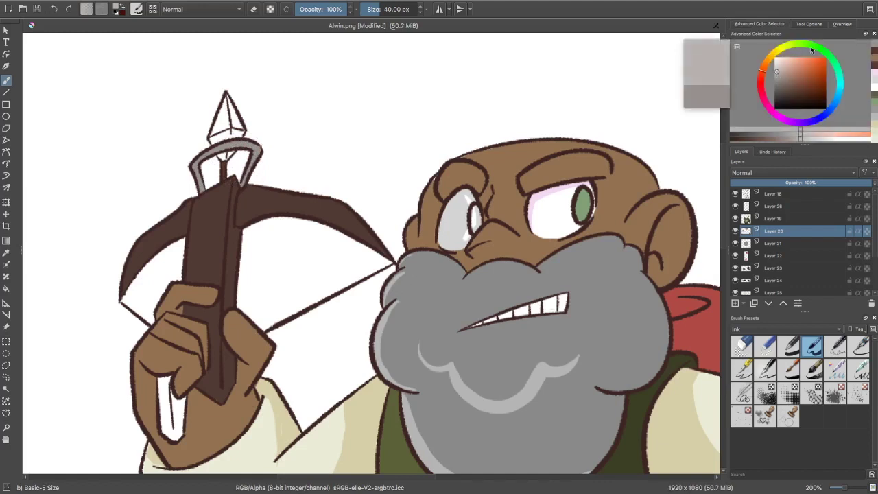
pyautogui.click(842, 23)
pyautogui.click(773, 244)
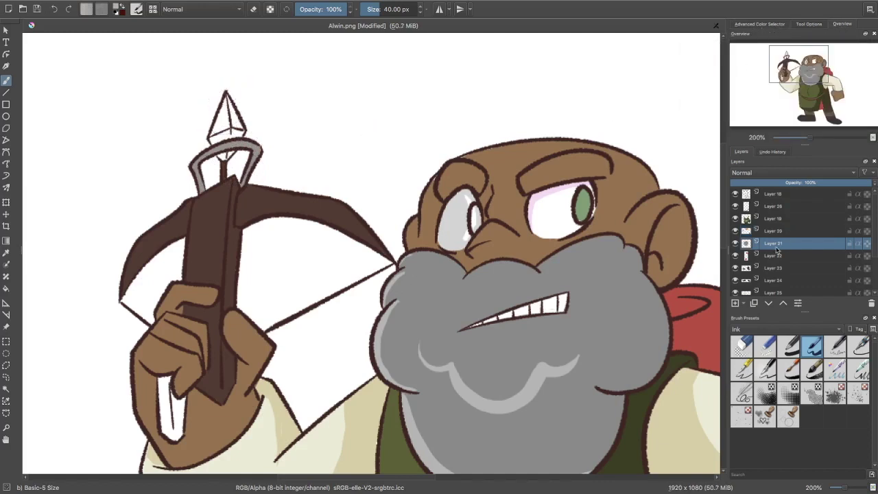
pyautogui.click(735, 304)
pyautogui.moveTo(224, 108)
pyautogui.mouseDown()
pyautogui.moveTo(213, 138)
pyautogui.moveTo(226, 141)
pyautogui.moveTo(230, 107)
pyautogui.mouseUp()
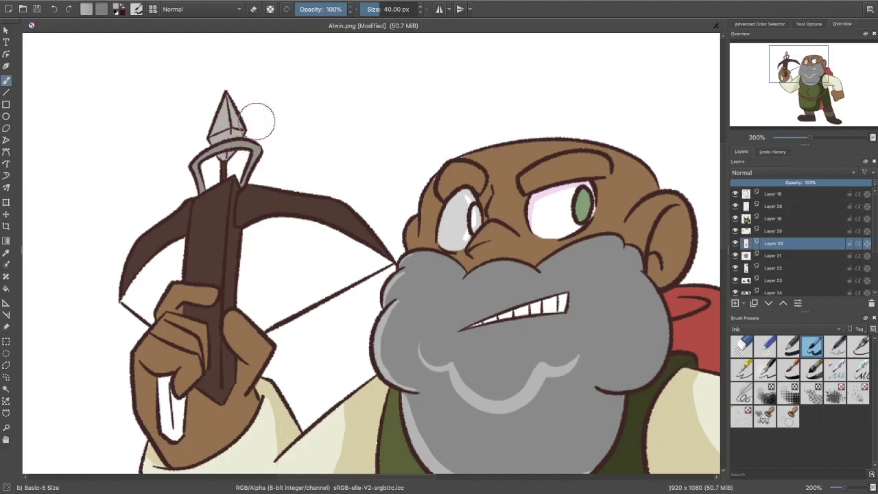
# - Toggle the visibility of Layer 20, Layer 19 and Layer 22 to check which parts of the figure each holds
pyautogui.click(6, 251)
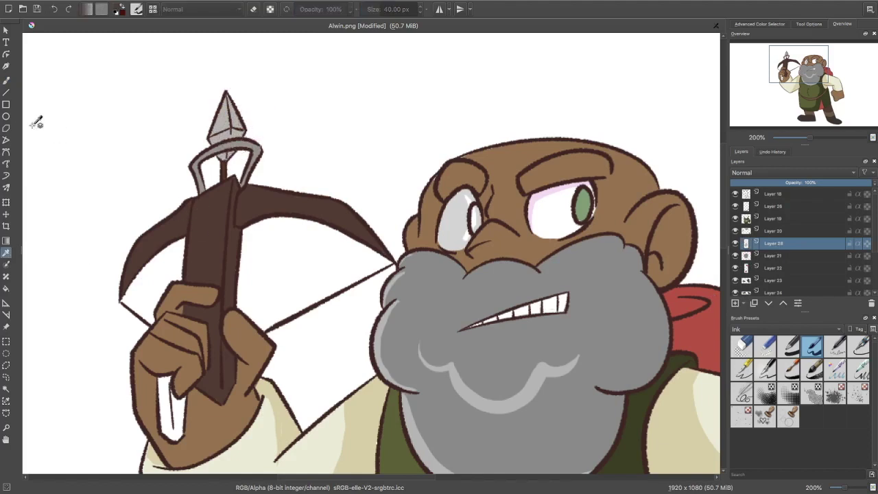
pyautogui.press('b')
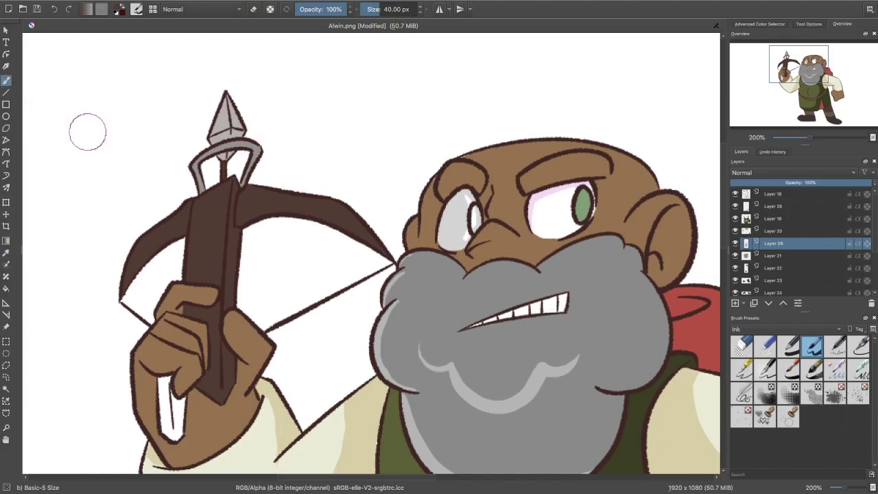
pyautogui.click(735, 231)
pyautogui.click(735, 230)
pyautogui.click(735, 218)
pyautogui.click(735, 218)
pyautogui.click(735, 268)
pyautogui.click(735, 267)
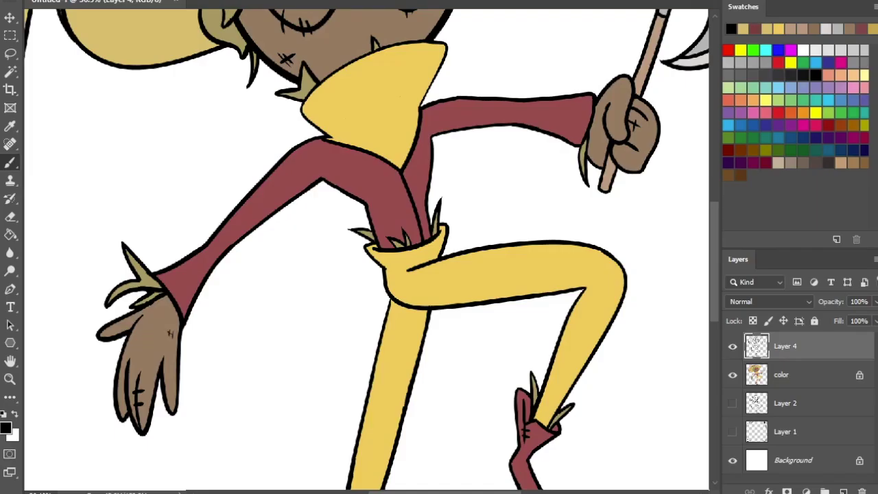
# - In Photoshop, ink small black stitch marks on both of the scarecrow's hands on Layer 4
pyautogui.moveTo(172, 352); pyautogui.dragTo(172, 364)
pyautogui.moveTo(164, 389); pyautogui.dragTo(185, 406)
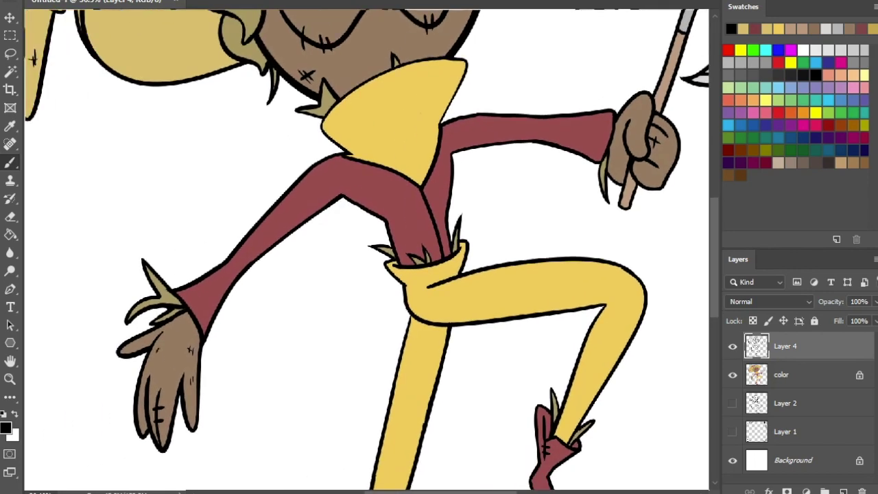
pyautogui.moveTo(420, 183); pyautogui.dragTo(193, 319)
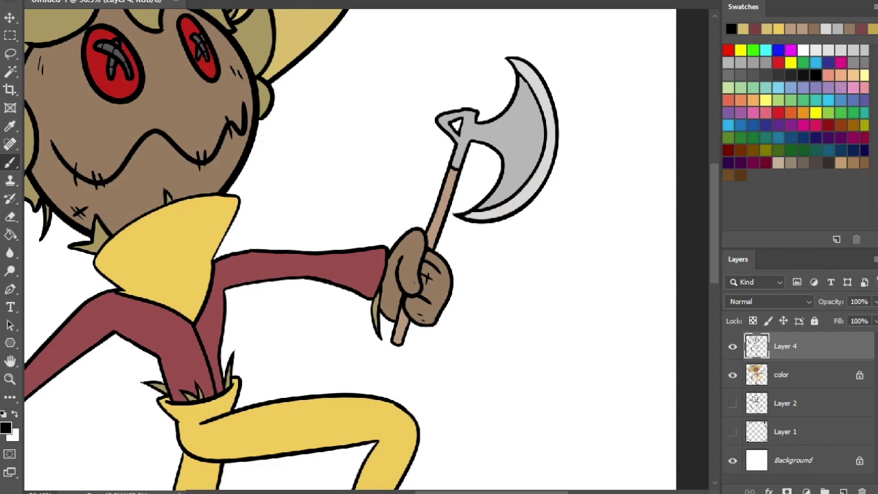
pyautogui.moveTo(439, 274); pyautogui.dragTo(435, 311)
# - Ink a small nick in the pale cutting edge of the axe blade, undoing the unwanted attempts
pyautogui.moveTo(521, 143); pyautogui.dragTo(528, 157)
pyautogui.hotkey('ctrl', 'z')
pyautogui.moveTo(531, 113); pyautogui.dragTo(541, 128)
pyautogui.hotkey('ctrl', 'z')
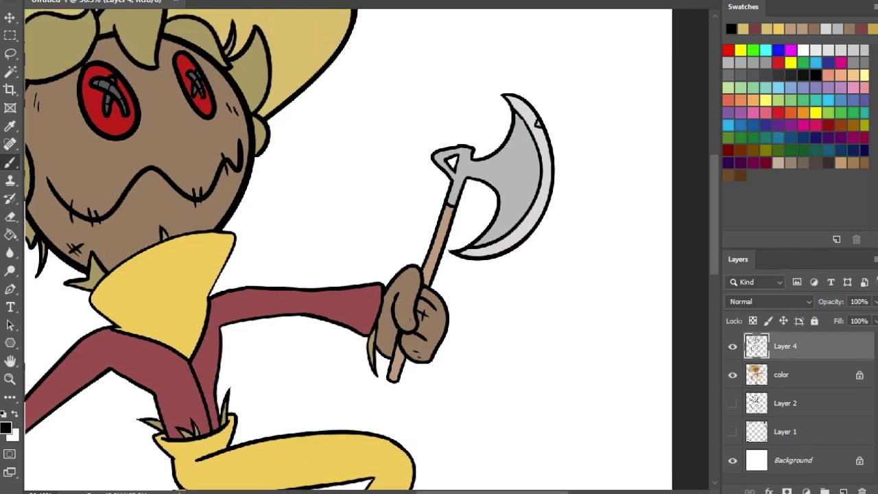
pyautogui.scroll(5, 537, 123)
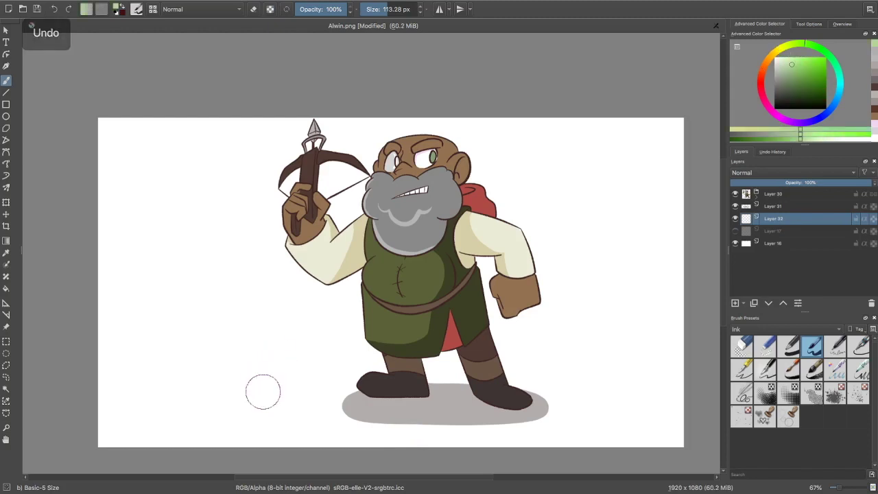
# - In Krita, paint a rounded light green bush behind the figure on the crossbow side, using Layer 32
pyautogui.moveTo(262, 392)
pyautogui.mouseDown()
pyautogui.moveTo(316, 372)
pyautogui.moveTo(425, 386)
pyautogui.mouseUp()
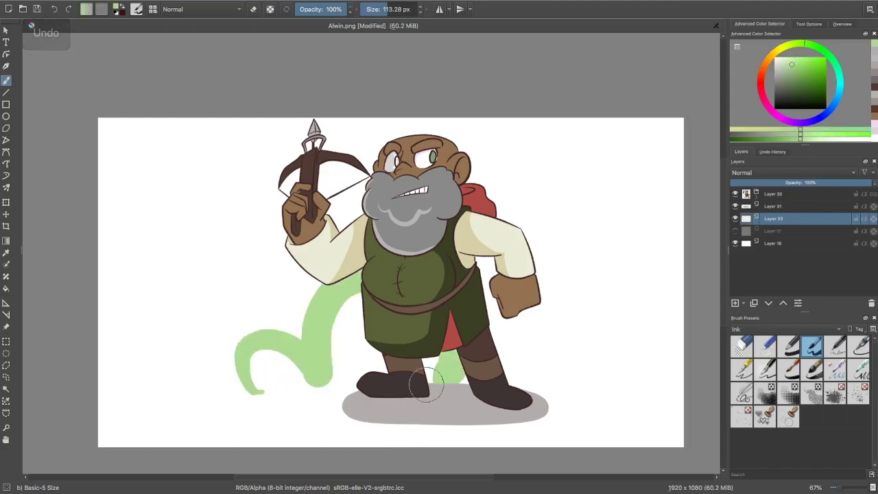
pyautogui.moveTo(243, 351)
pyautogui.mouseDown()
pyautogui.moveTo(256, 390)
pyautogui.moveTo(365, 384)
pyautogui.mouseUp()
pyautogui.moveTo(292, 361)
pyautogui.mouseDown()
pyautogui.moveTo(265, 360)
pyautogui.moveTo(347, 353)
pyautogui.moveTo(362, 317)
pyautogui.moveTo(385, 303)
pyautogui.moveTo(376, 343)
pyautogui.moveTo(395, 375)
pyautogui.mouseUp()
pyautogui.click(6, 203)
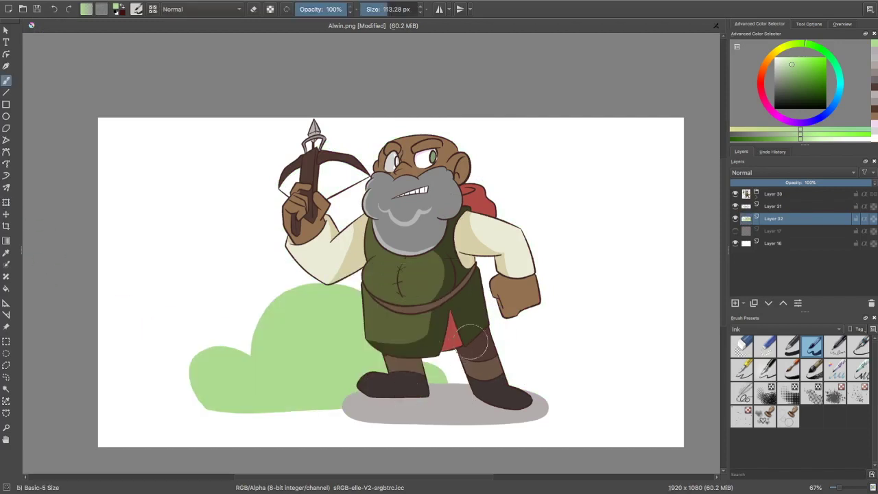
# - Add a layer beneath the light bush and paint a darker green bush with leaf marks behind the lowered fist
pyautogui.press('Insert')
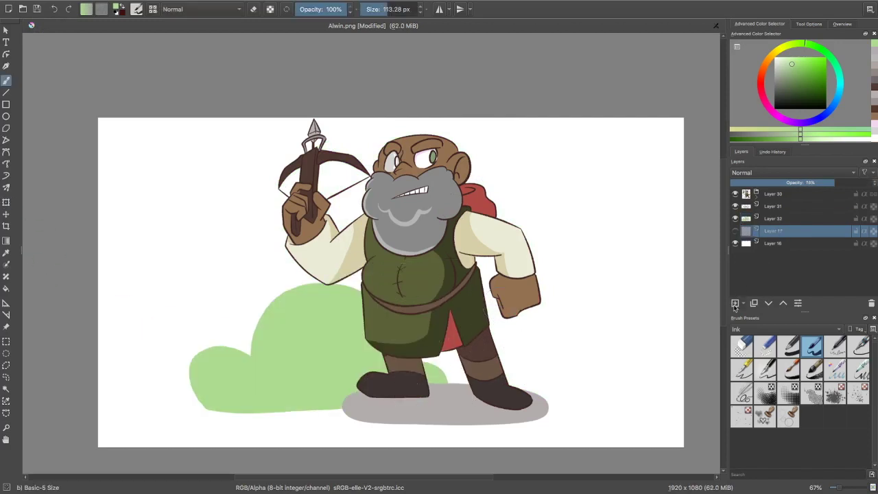
pyautogui.click(793, 71)
pyautogui.click(810, 45)
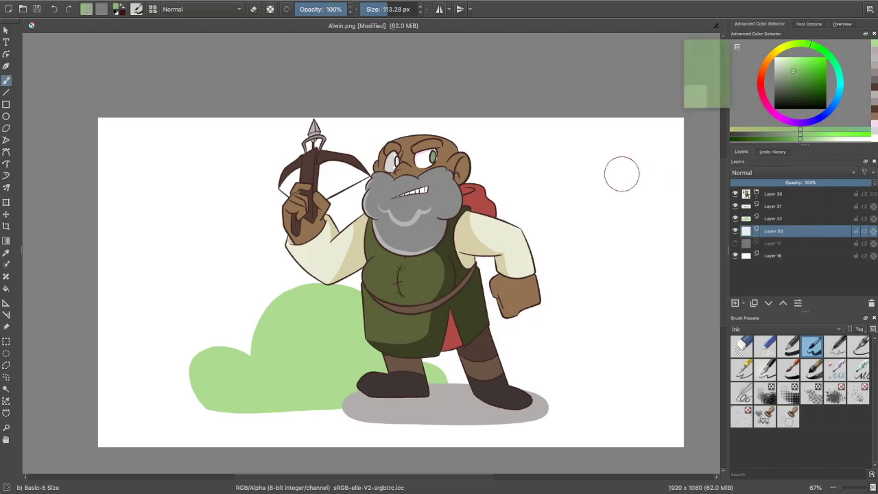
pyautogui.moveTo(488, 264); pyautogui.dragTo(549, 322)
pyautogui.hotkey('ctrl', 'z')
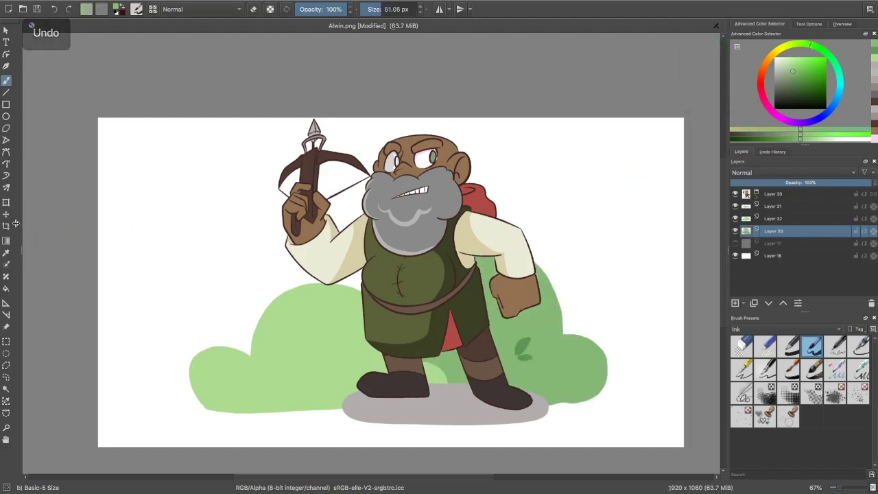
# - In Krita, make Layer 32 active and brush a small mark onto the middle of the light green bush, undoing the unwanted attempts
pyautogui.click(769, 218)
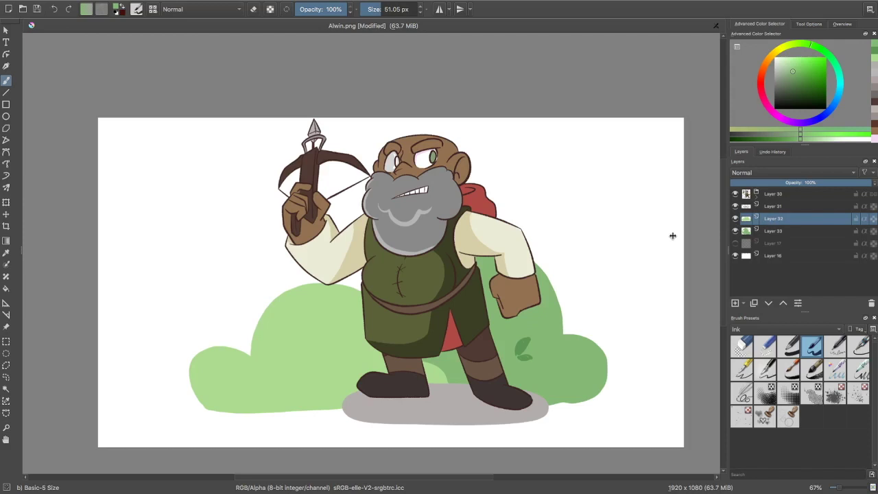
pyautogui.click(6, 252)
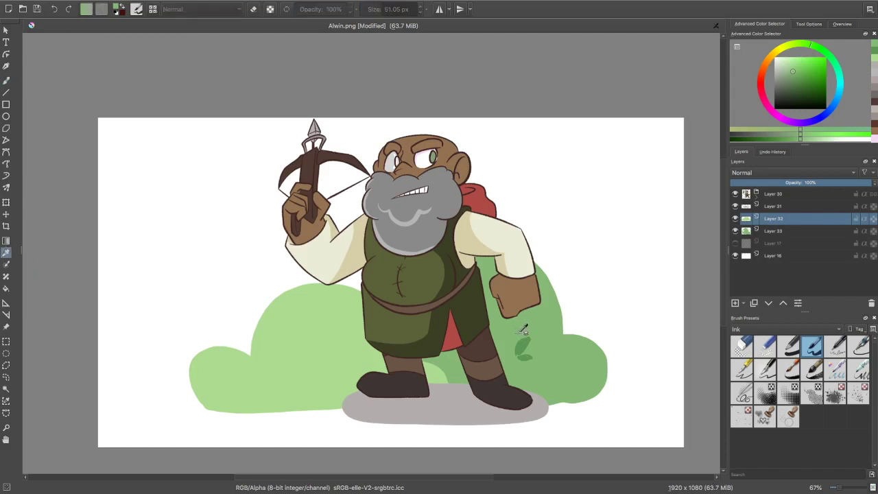
pyautogui.press('b')
pyautogui.hotkey('ctrl', 'z')
pyautogui.hotkey('ctrl', 'z')
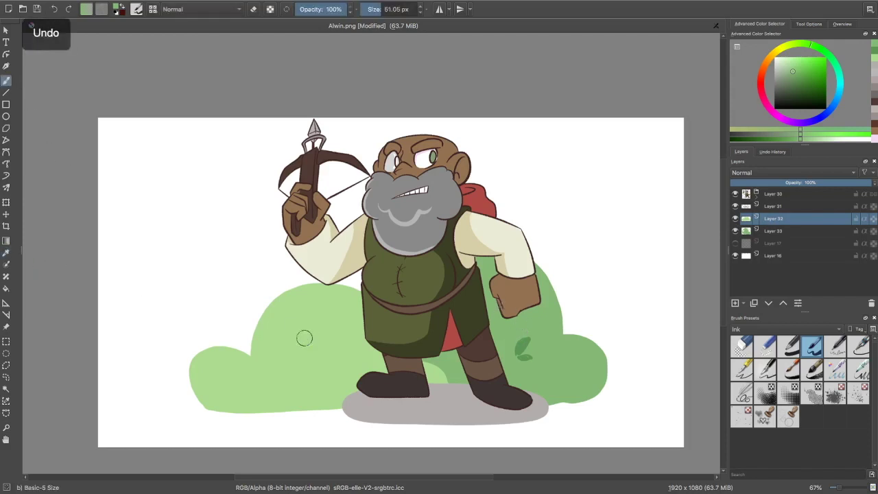
pyautogui.moveTo(298, 337)
pyautogui.mouseDown()
pyautogui.moveTo(289, 329)
pyautogui.moveTo(314, 340)
pyautogui.mouseUp()
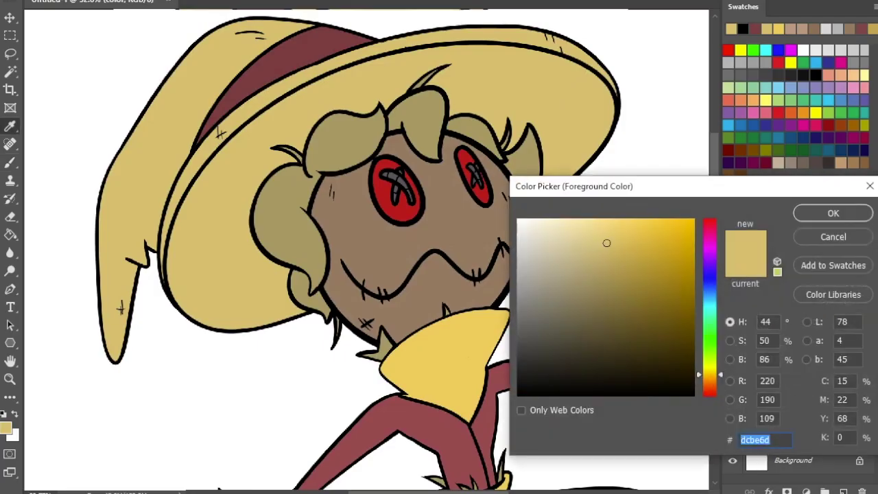
# - In Photoshop, set the foreground to a darker straw colour, #ac9453, and select the hat brim's underside with the Magic Wand on Layer 4
pyautogui.moveTo(606, 243); pyautogui.dragTo(603, 276)
pyautogui.press('Return')
pyautogui.click(785, 346)
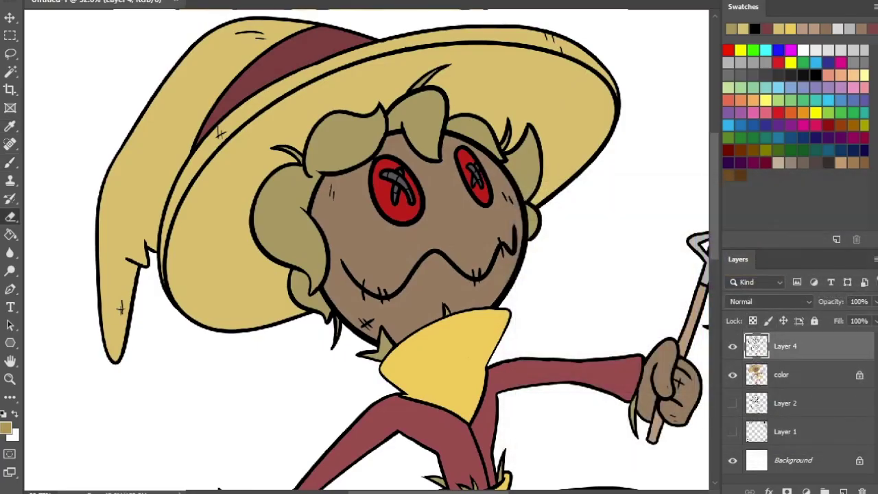
pyautogui.press('w')
pyautogui.click(226, 206)
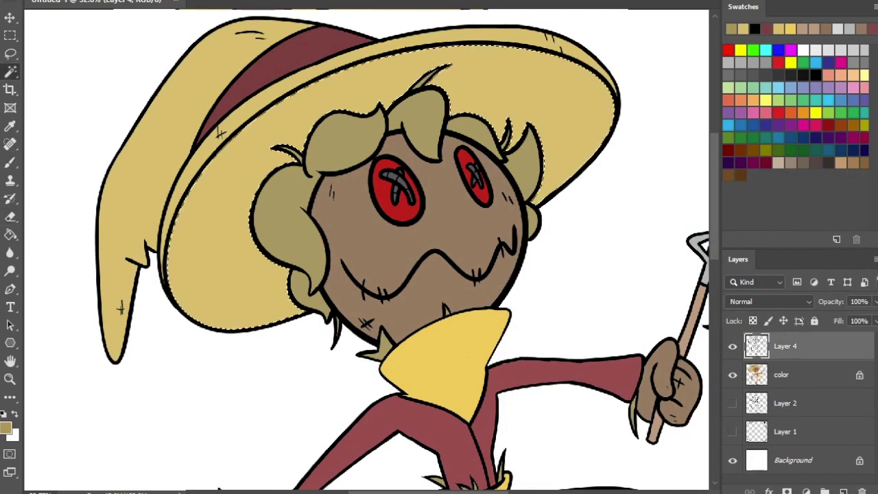
# - Make the color layer active and expand the brim selection by 2 pixels
pyautogui.click(785, 375)
pyautogui.click(175, 1)
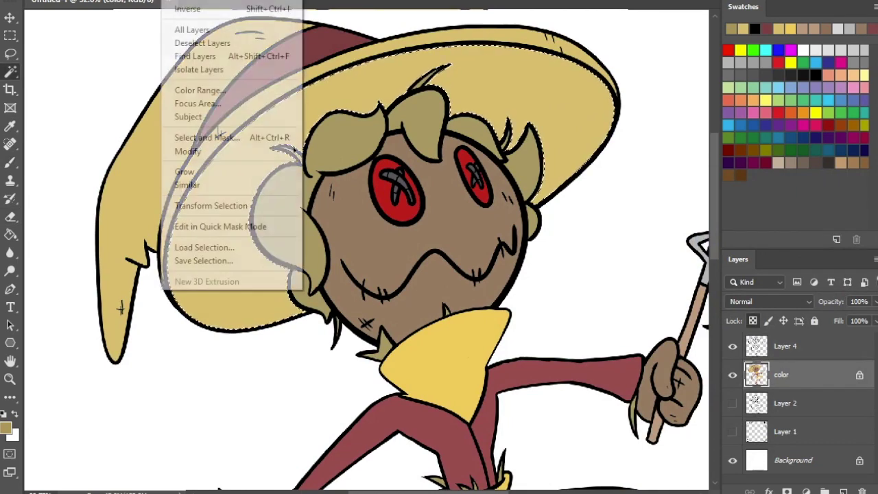
pyautogui.moveTo(205, 150)
pyautogui.click(328, 177)
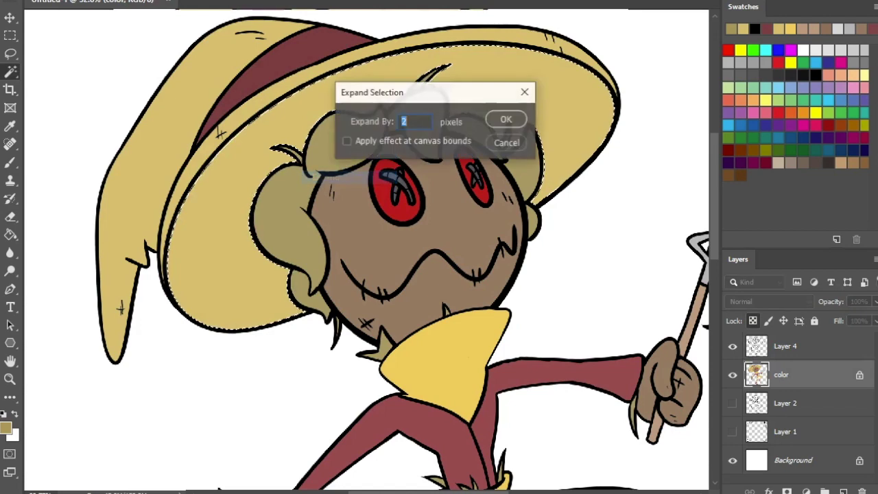
pyautogui.press('Return')
# - Try painting the hat brim's selected underside in the darker straw colour, and undo the deselection and the paint
pyautogui.press('b')
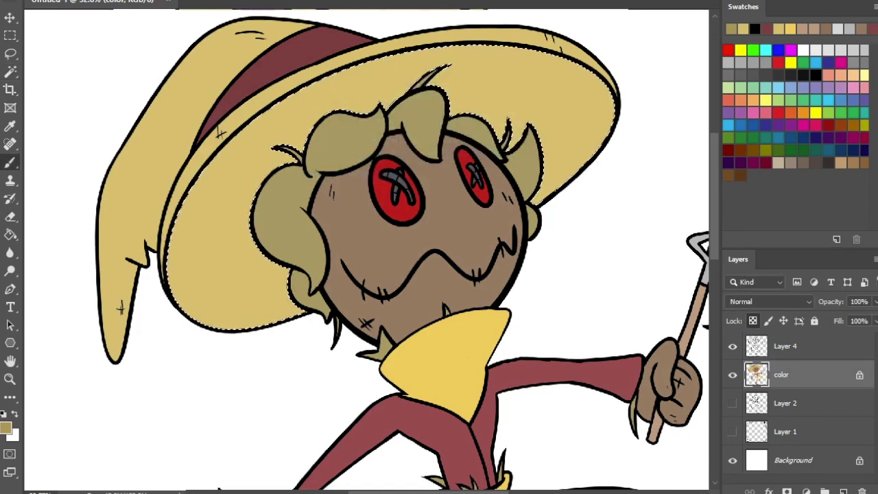
pyautogui.moveTo(271, 154)
pyautogui.mouseDown()
pyautogui.moveTo(198, 260)
pyautogui.moveTo(274, 148)
pyautogui.moveTo(491, 58)
pyautogui.mouseUp()
pyautogui.moveTo(548, 68)
pyautogui.mouseDown()
pyautogui.moveTo(542, 165)
pyautogui.moveTo(557, 188)
pyautogui.mouseUp()
pyautogui.hotkey('ctrl', 'd')
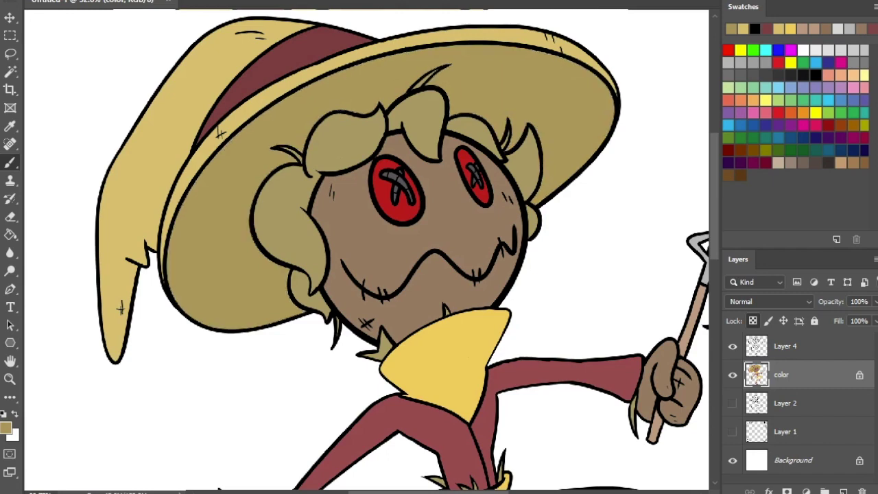
pyautogui.scroll(-6, 312, 209)
pyautogui.scroll(6, 312, 209)
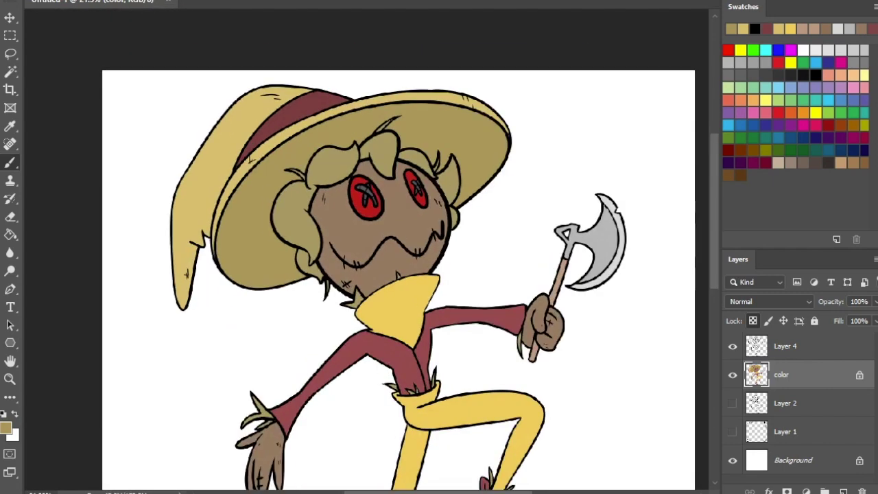
pyautogui.hotkey('ctrl', 'z')
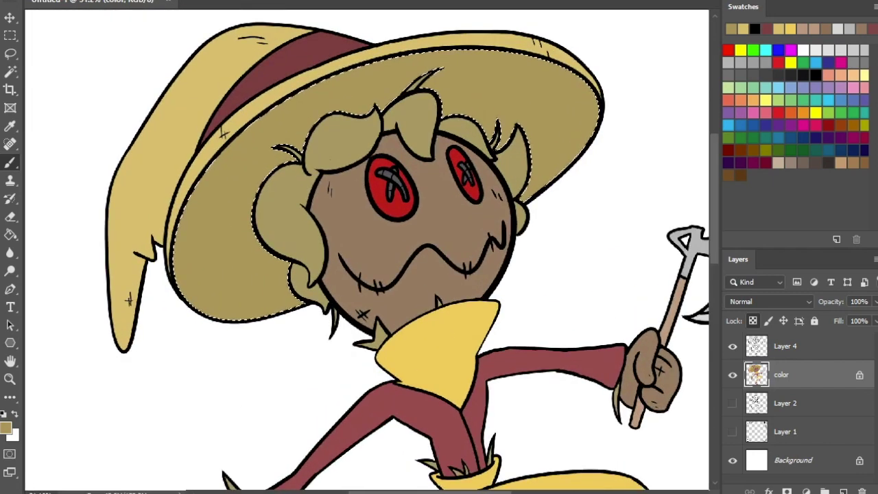
pyautogui.hotkey('ctrl', 'z')
# - Open the foreground colour for editing
pyautogui.click(6, 428)
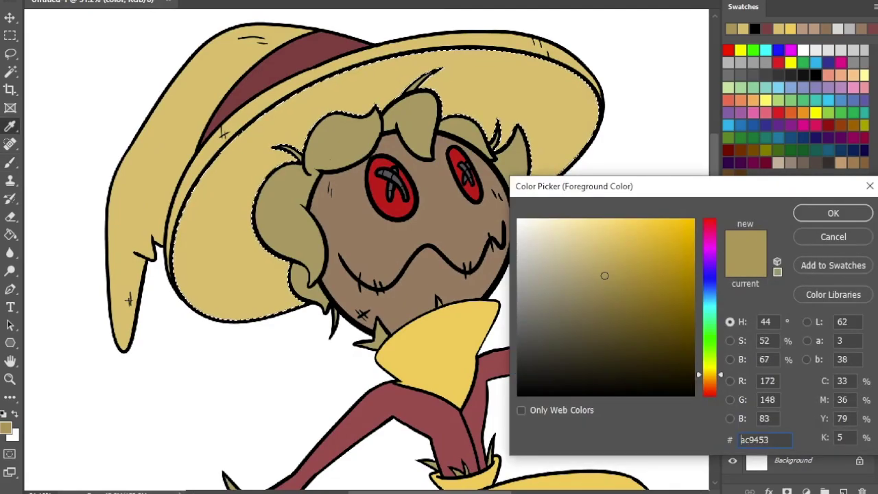